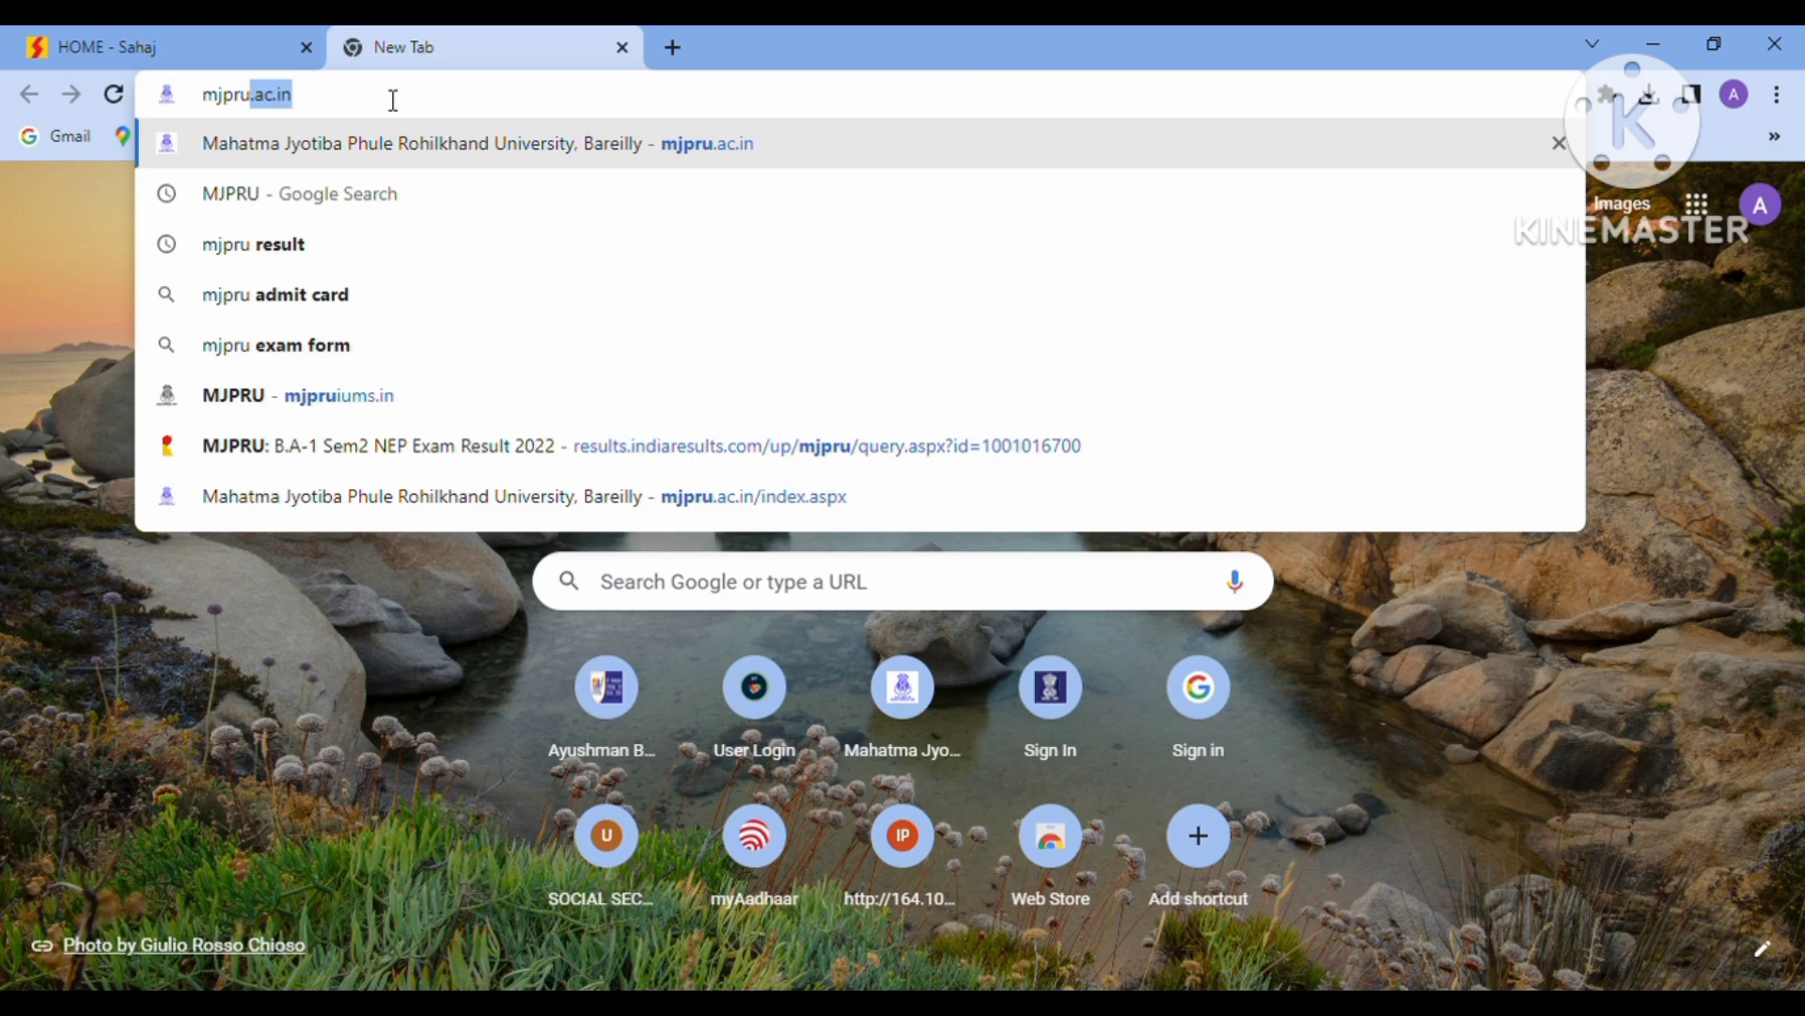
- Open mjpru.ac.in, go to its examination portal and open the Main / EX / Private / Single Subject / Special Permission login page
key("Return")
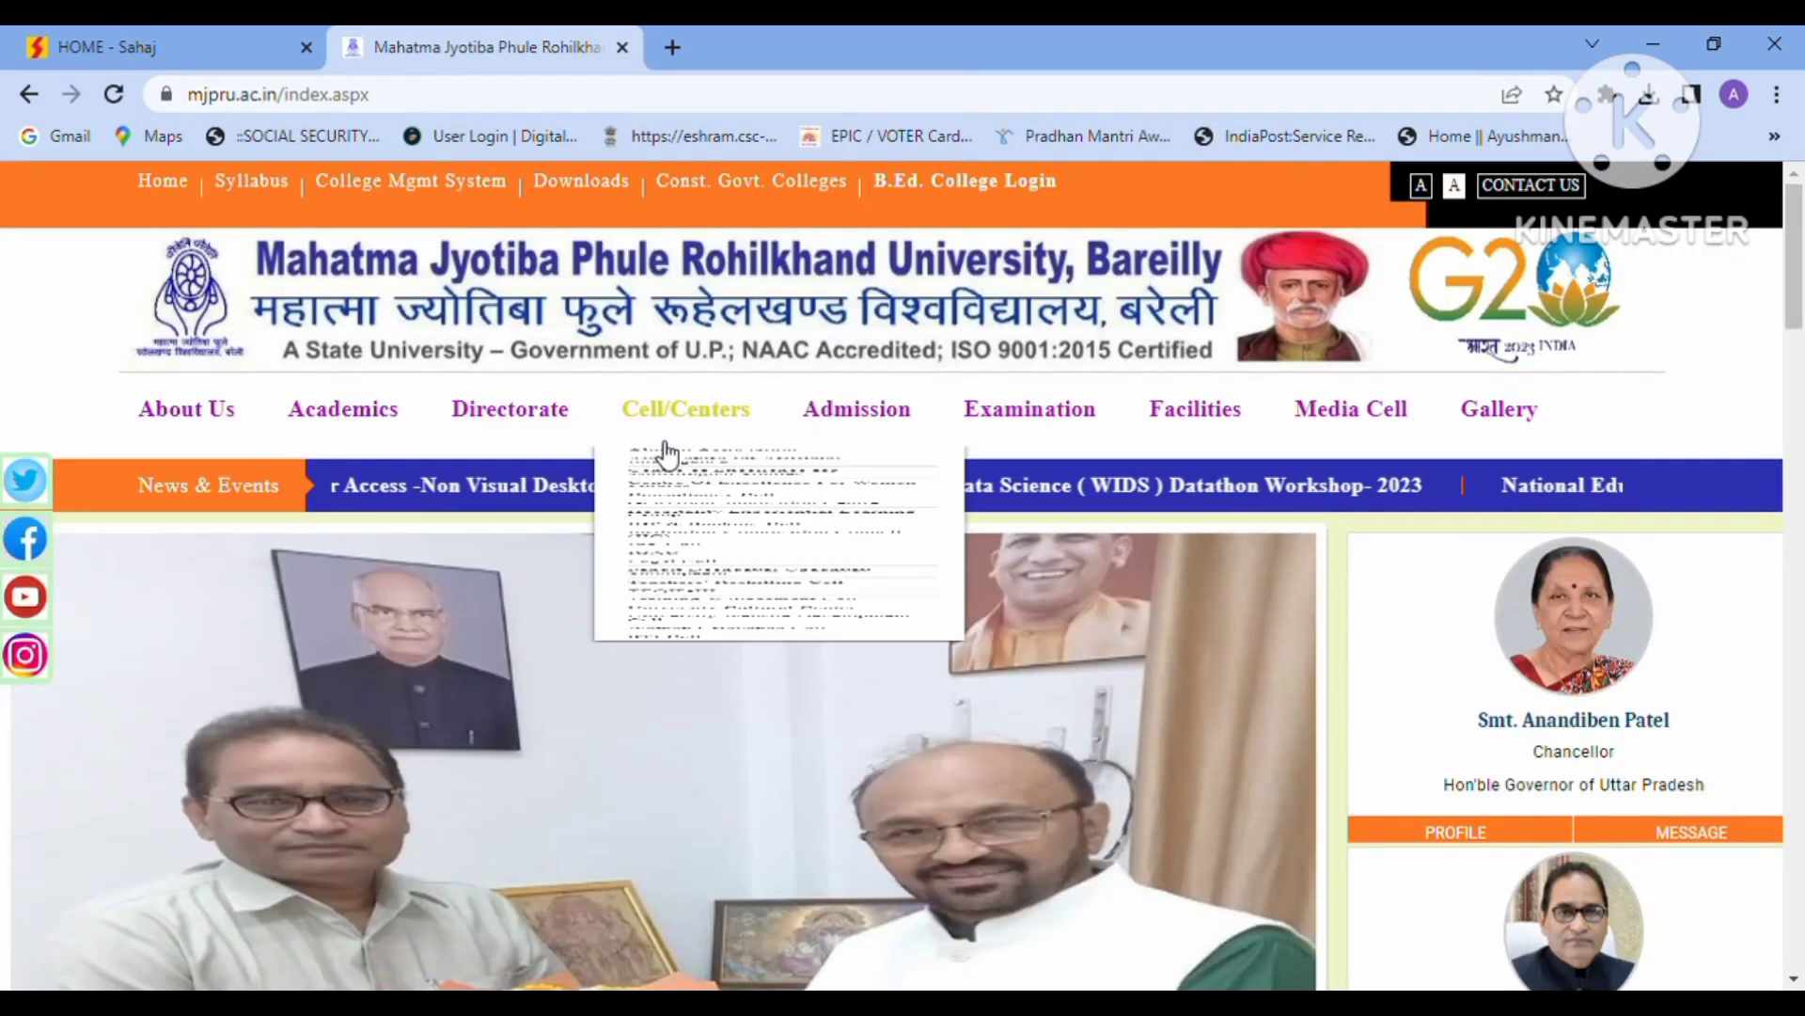
mouse_move(1091, 414)
left_click(1050, 490)
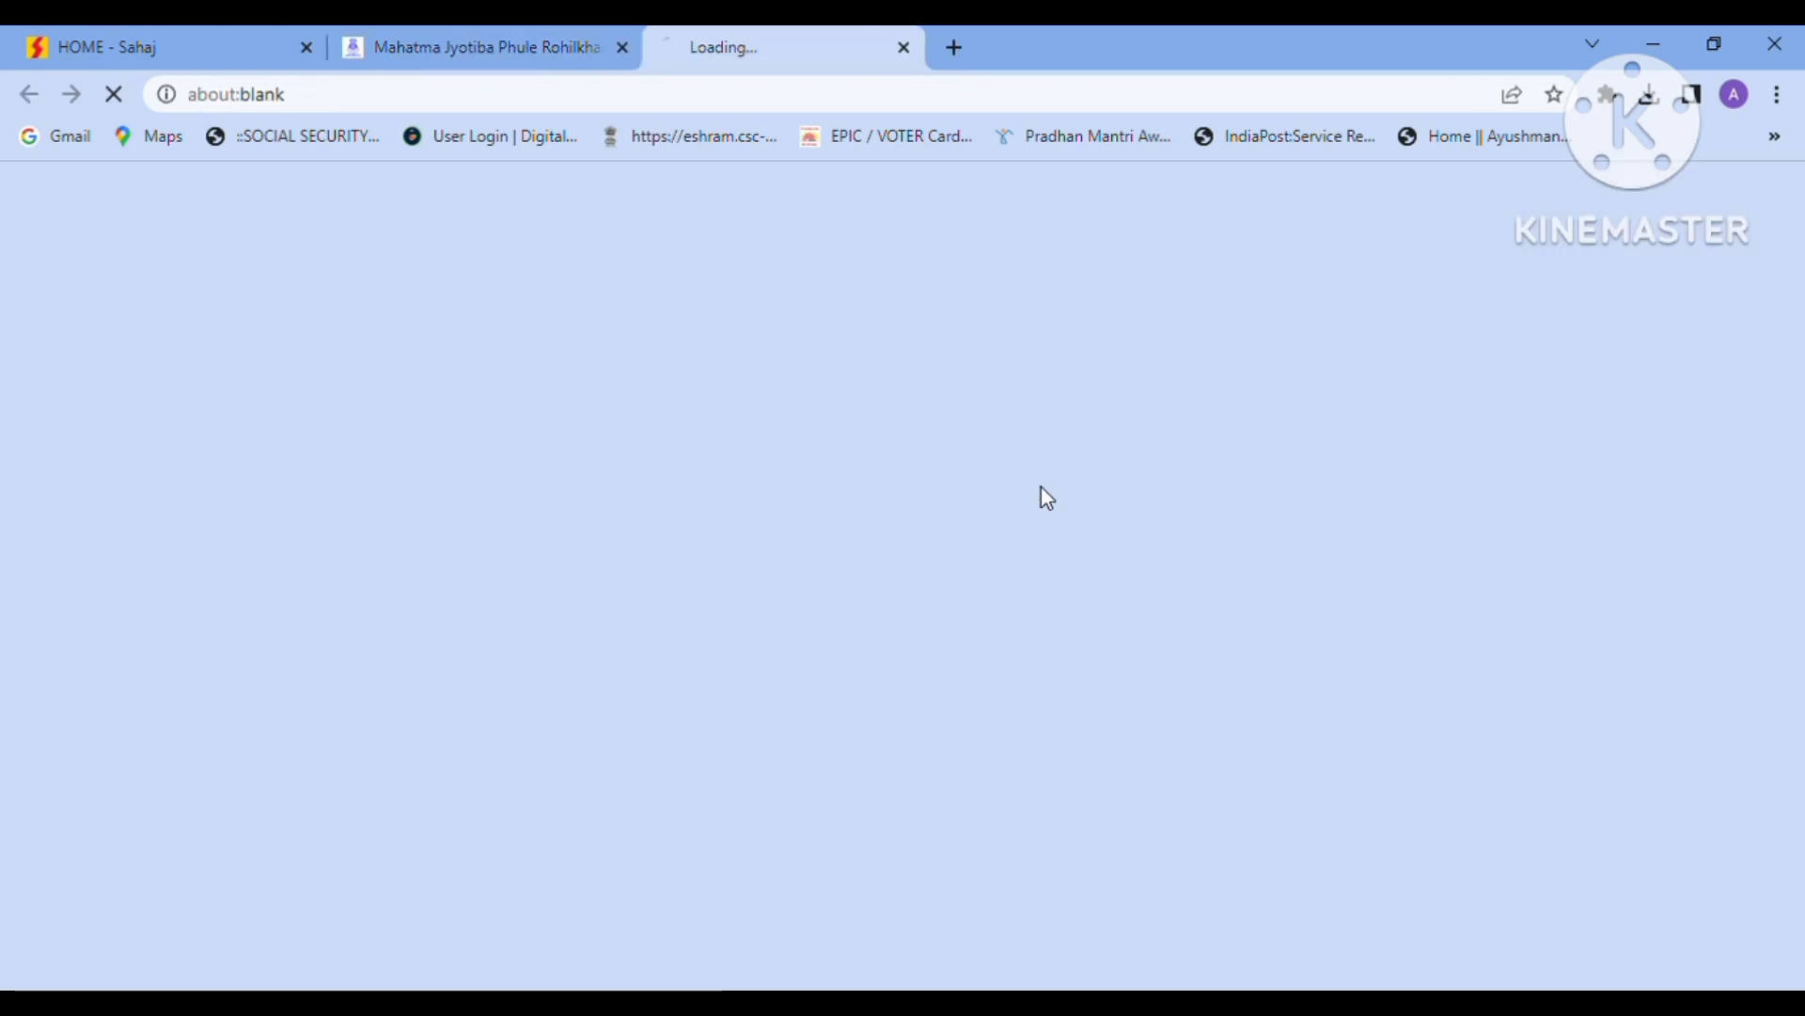
scroll(1050, 510, "down", 1)
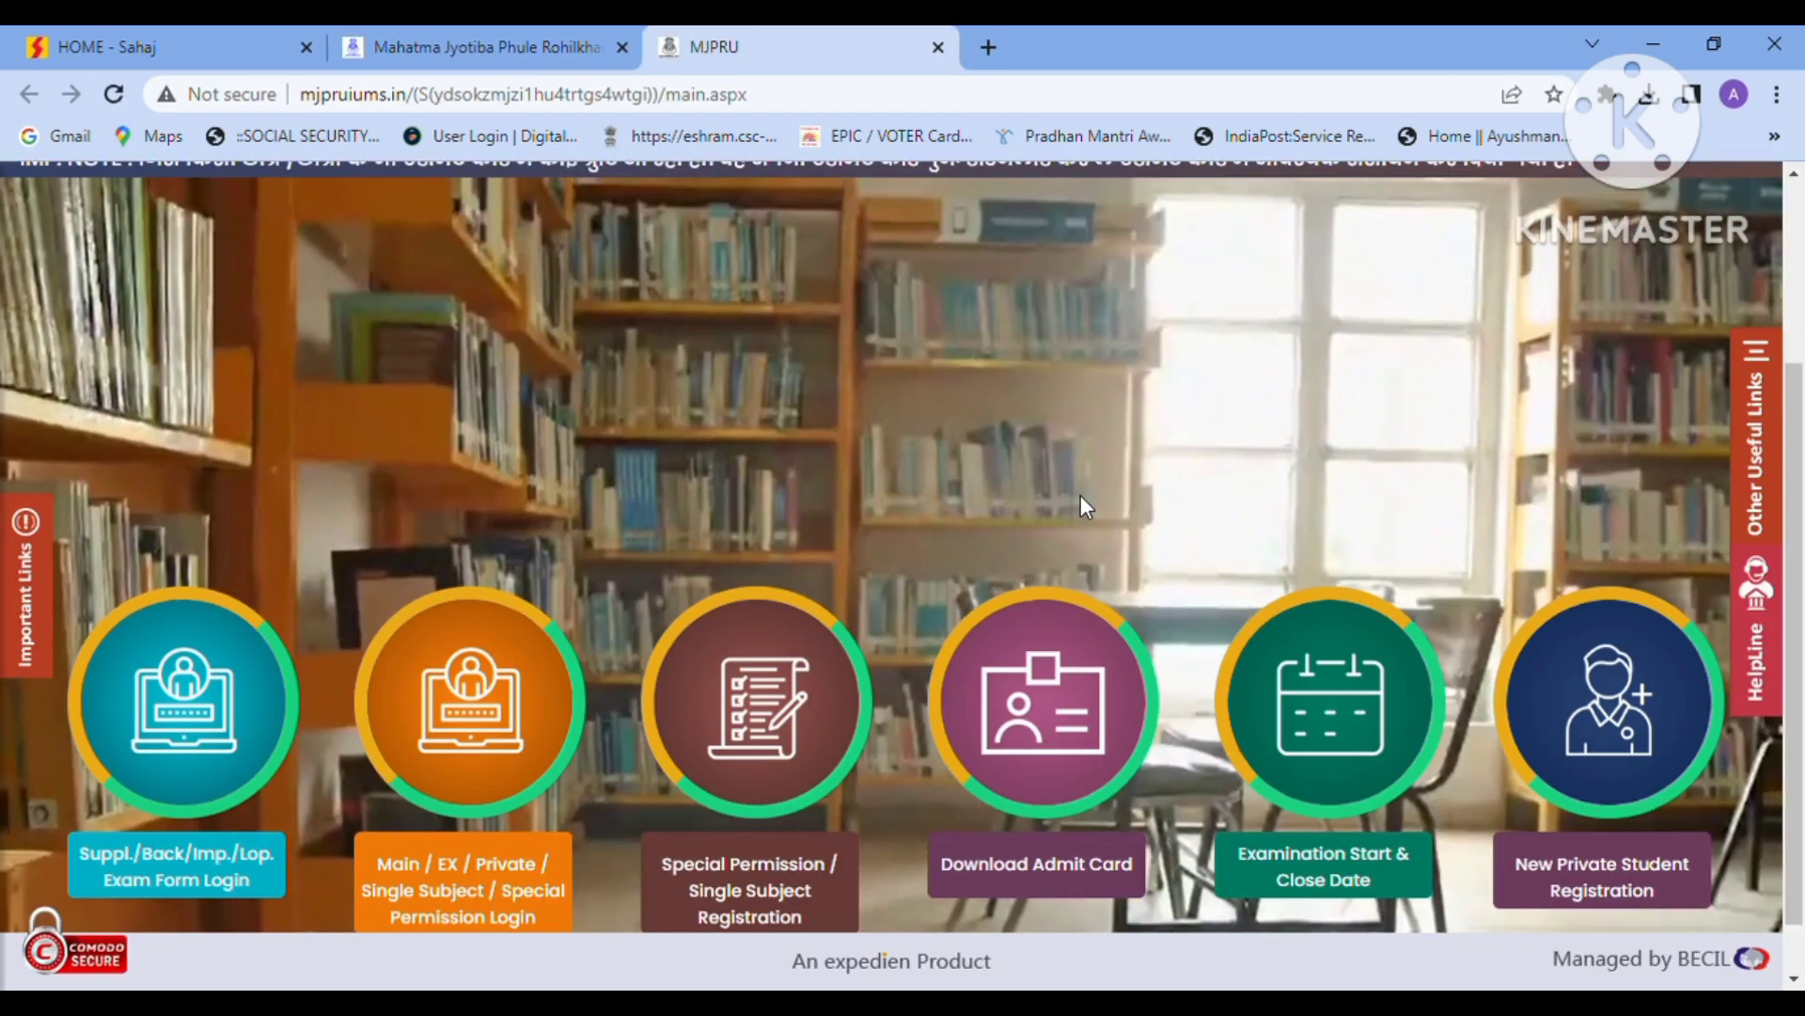
left_click(480, 895)
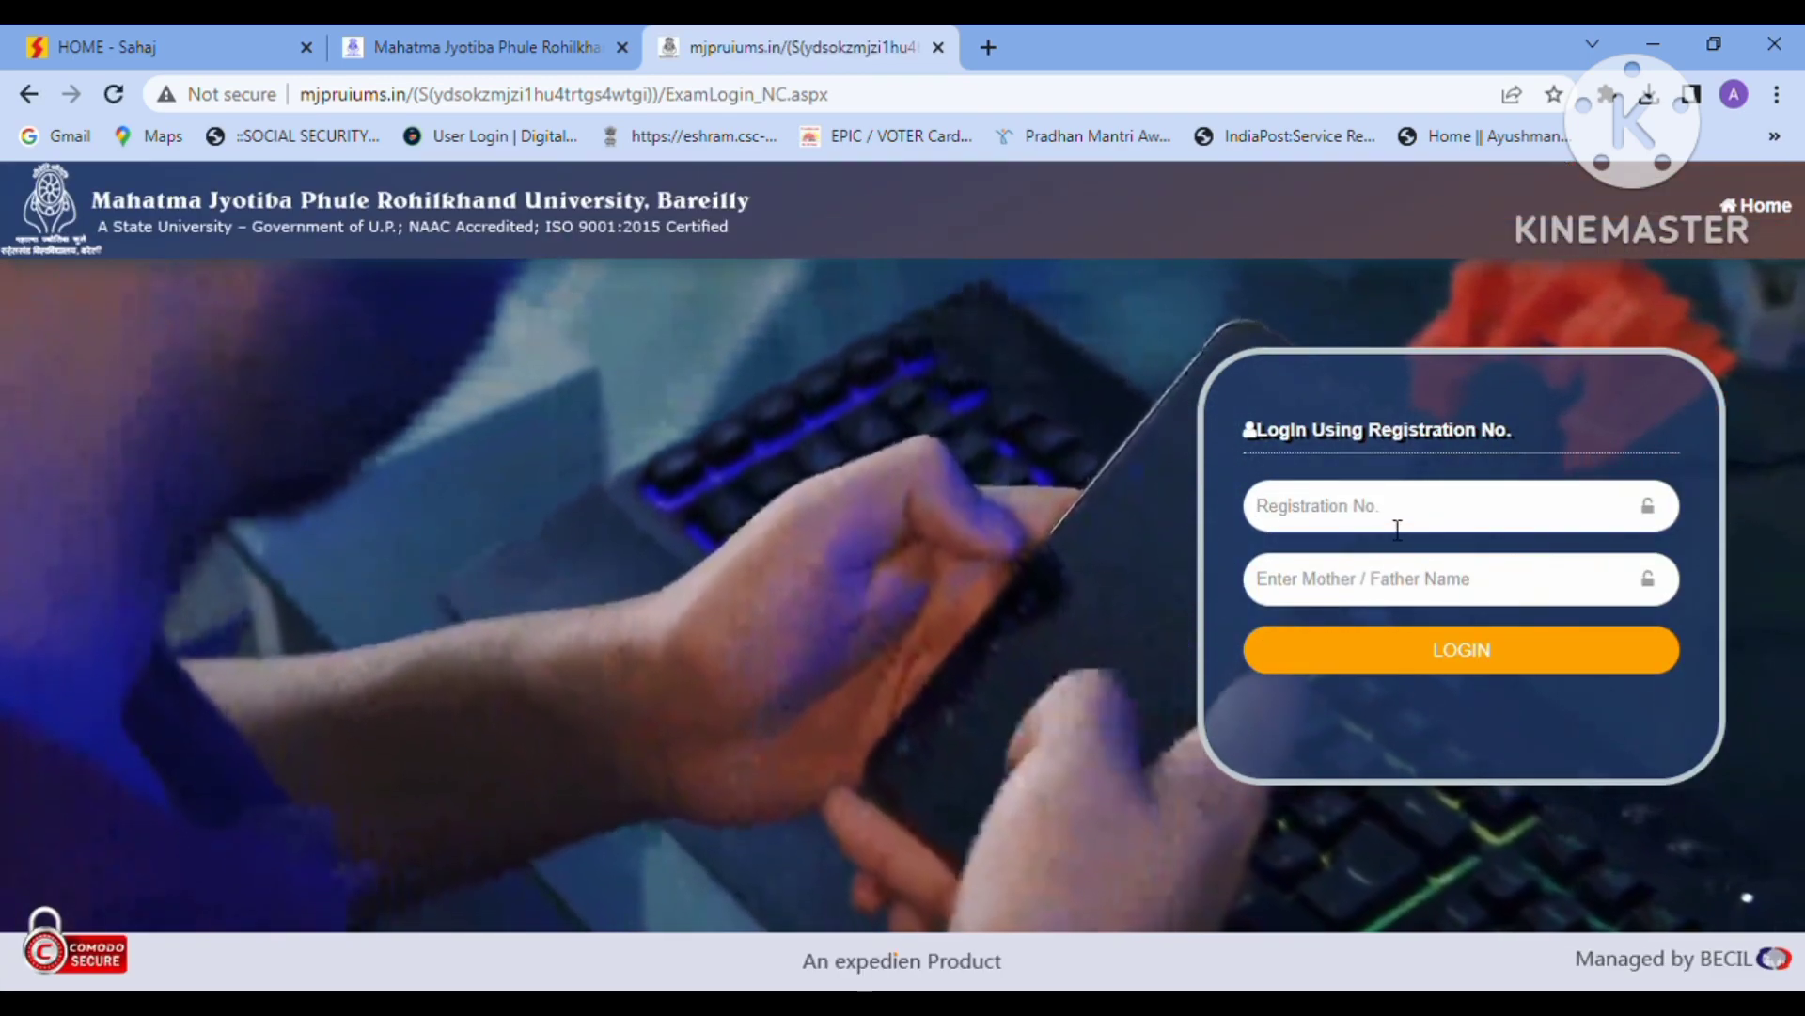
- Log in with the student's registration number and the father's name
key("ctrl+v")
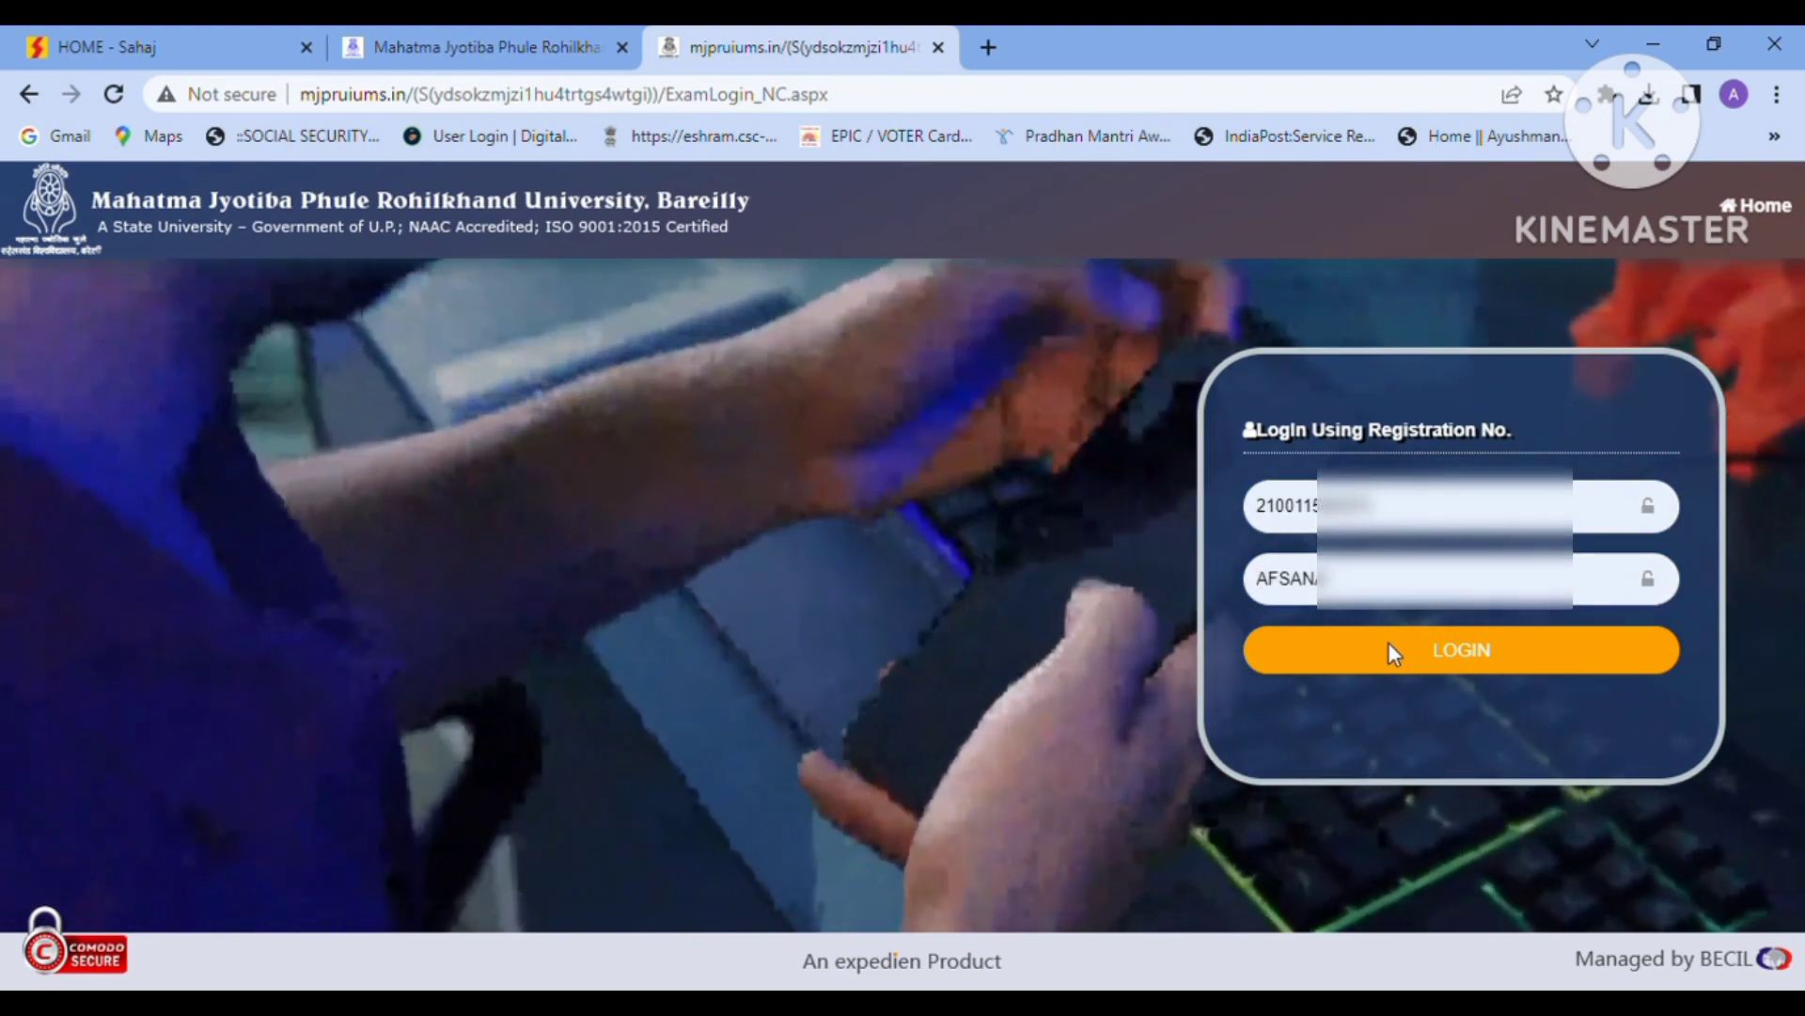
key("ctrl+v")
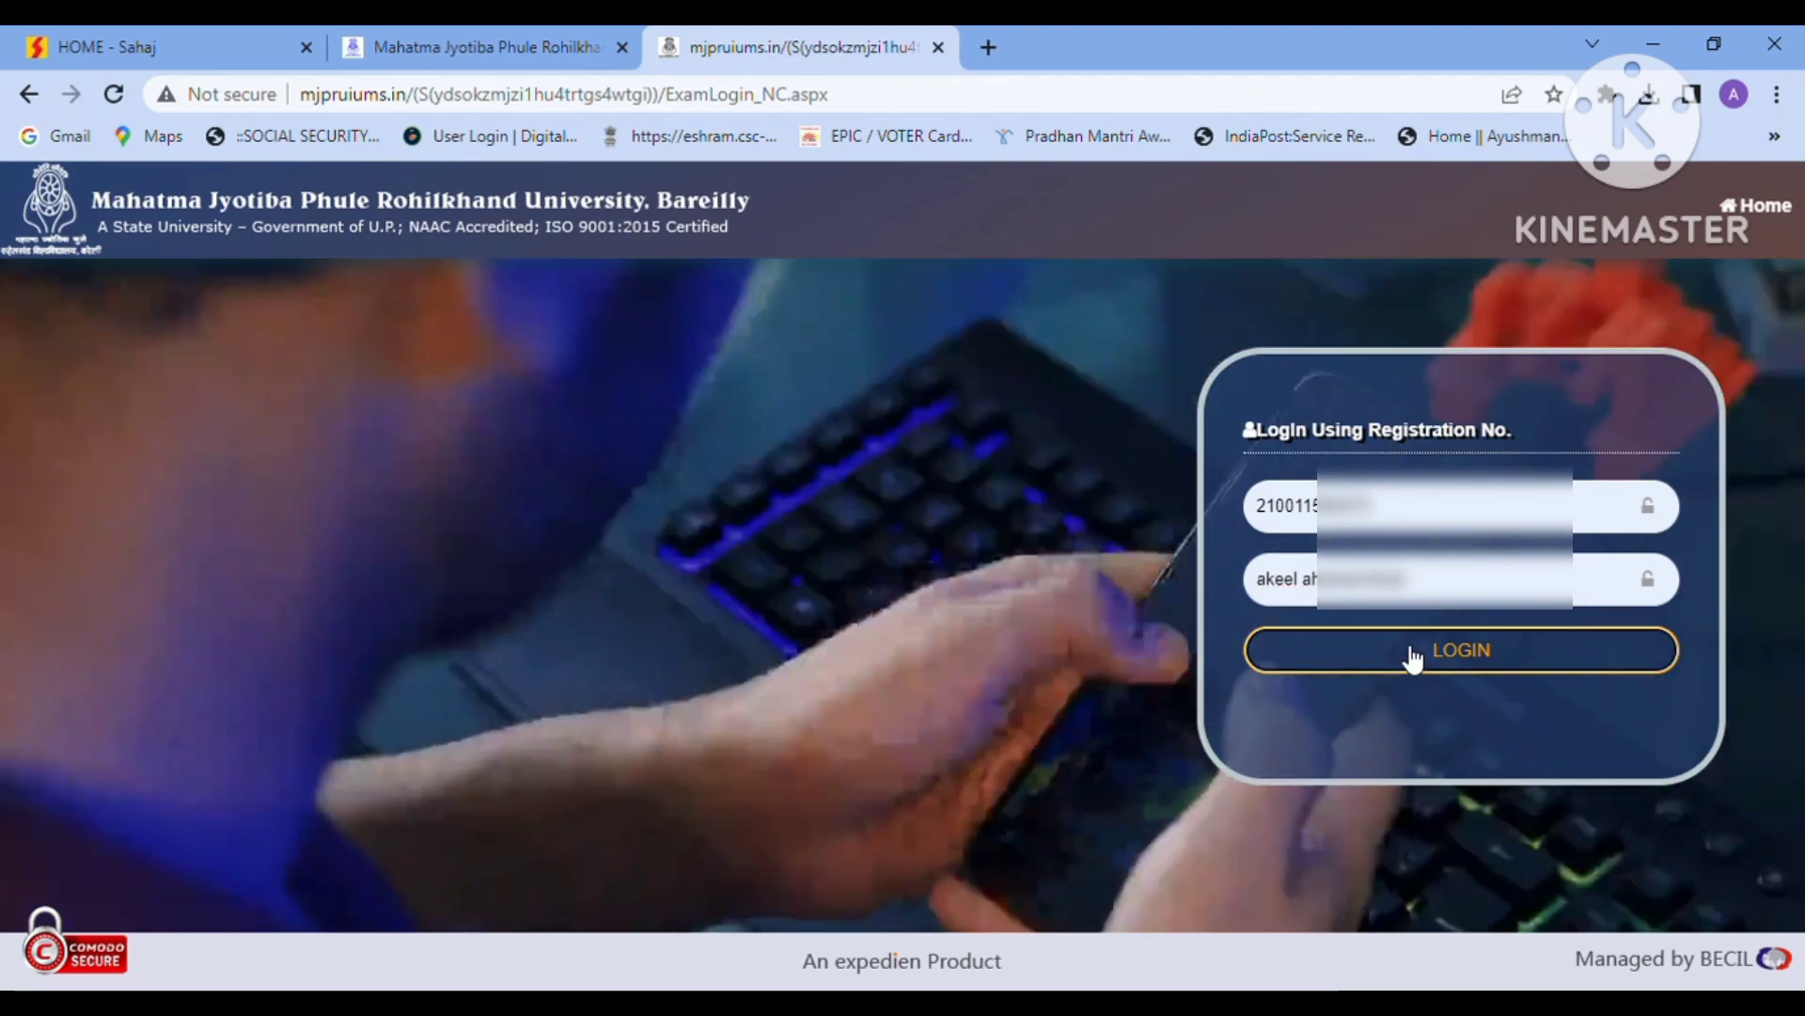
left_click(1413, 658)
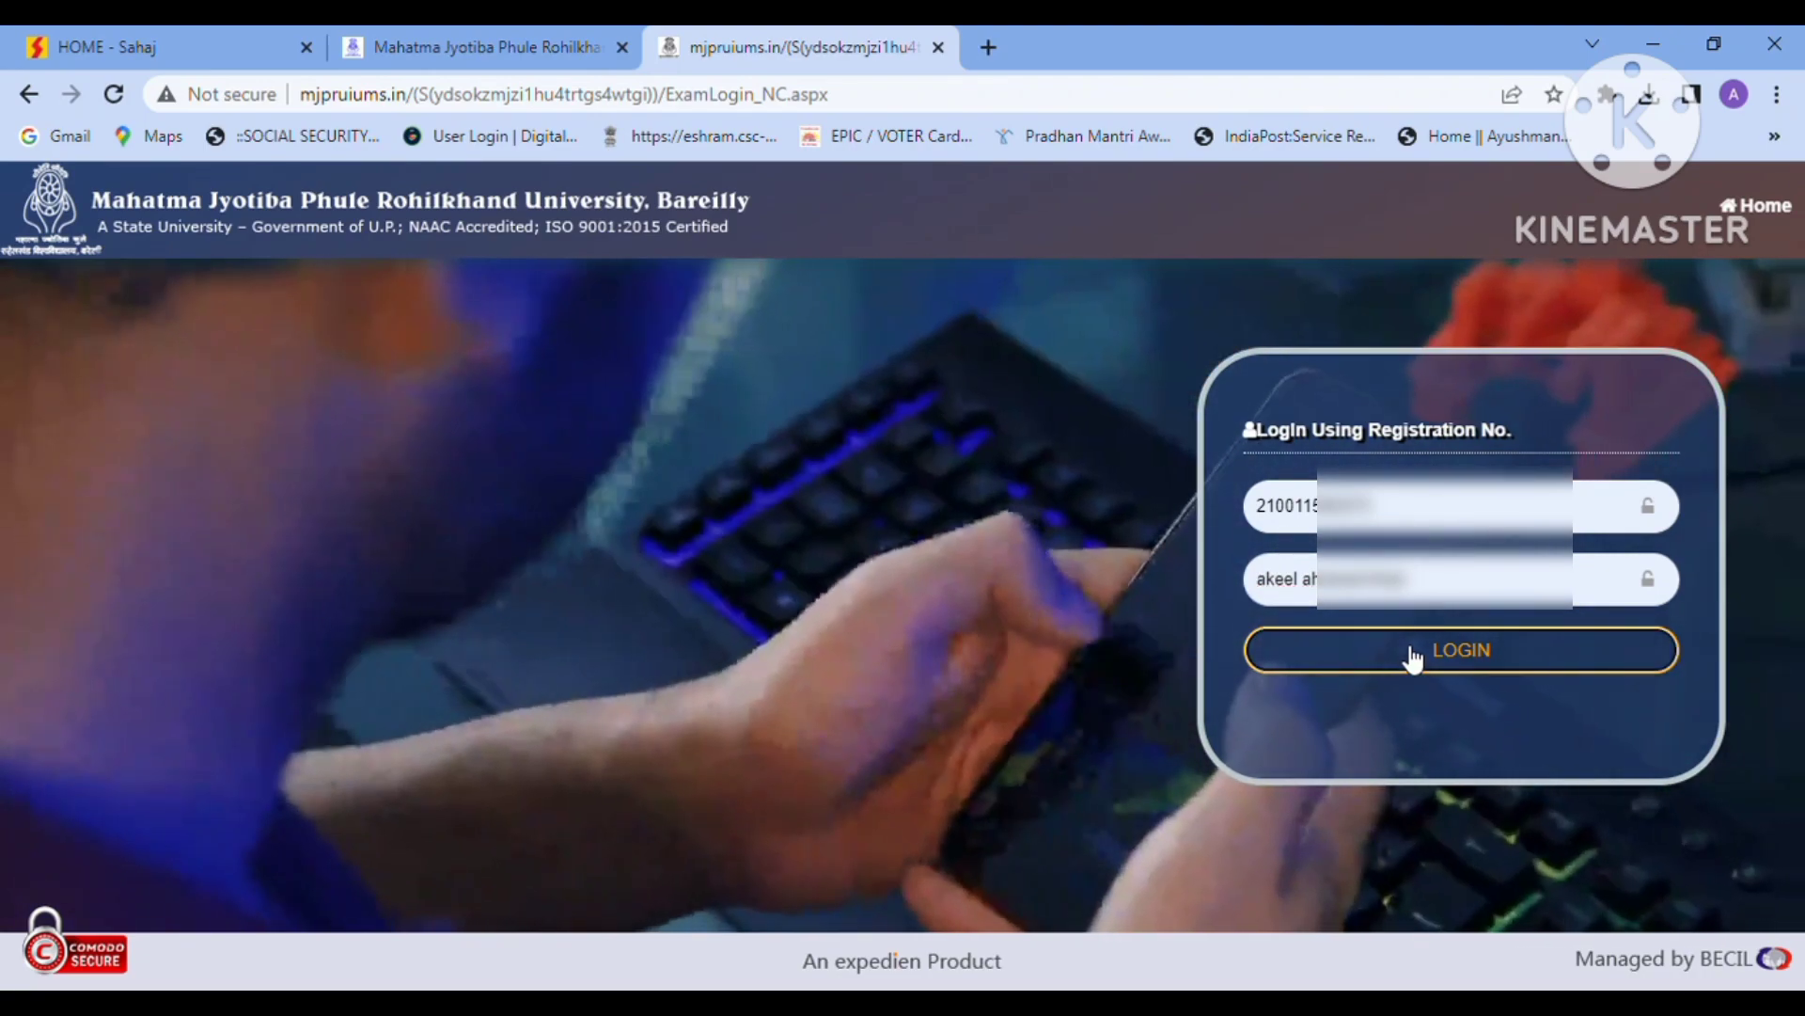
- In the candidate's personal details, set Minority to Muslim, Student Category to GEN ( GEN ) and Sub Category to NOT APPLICABLE
scroll(889, 538, "down", 2)
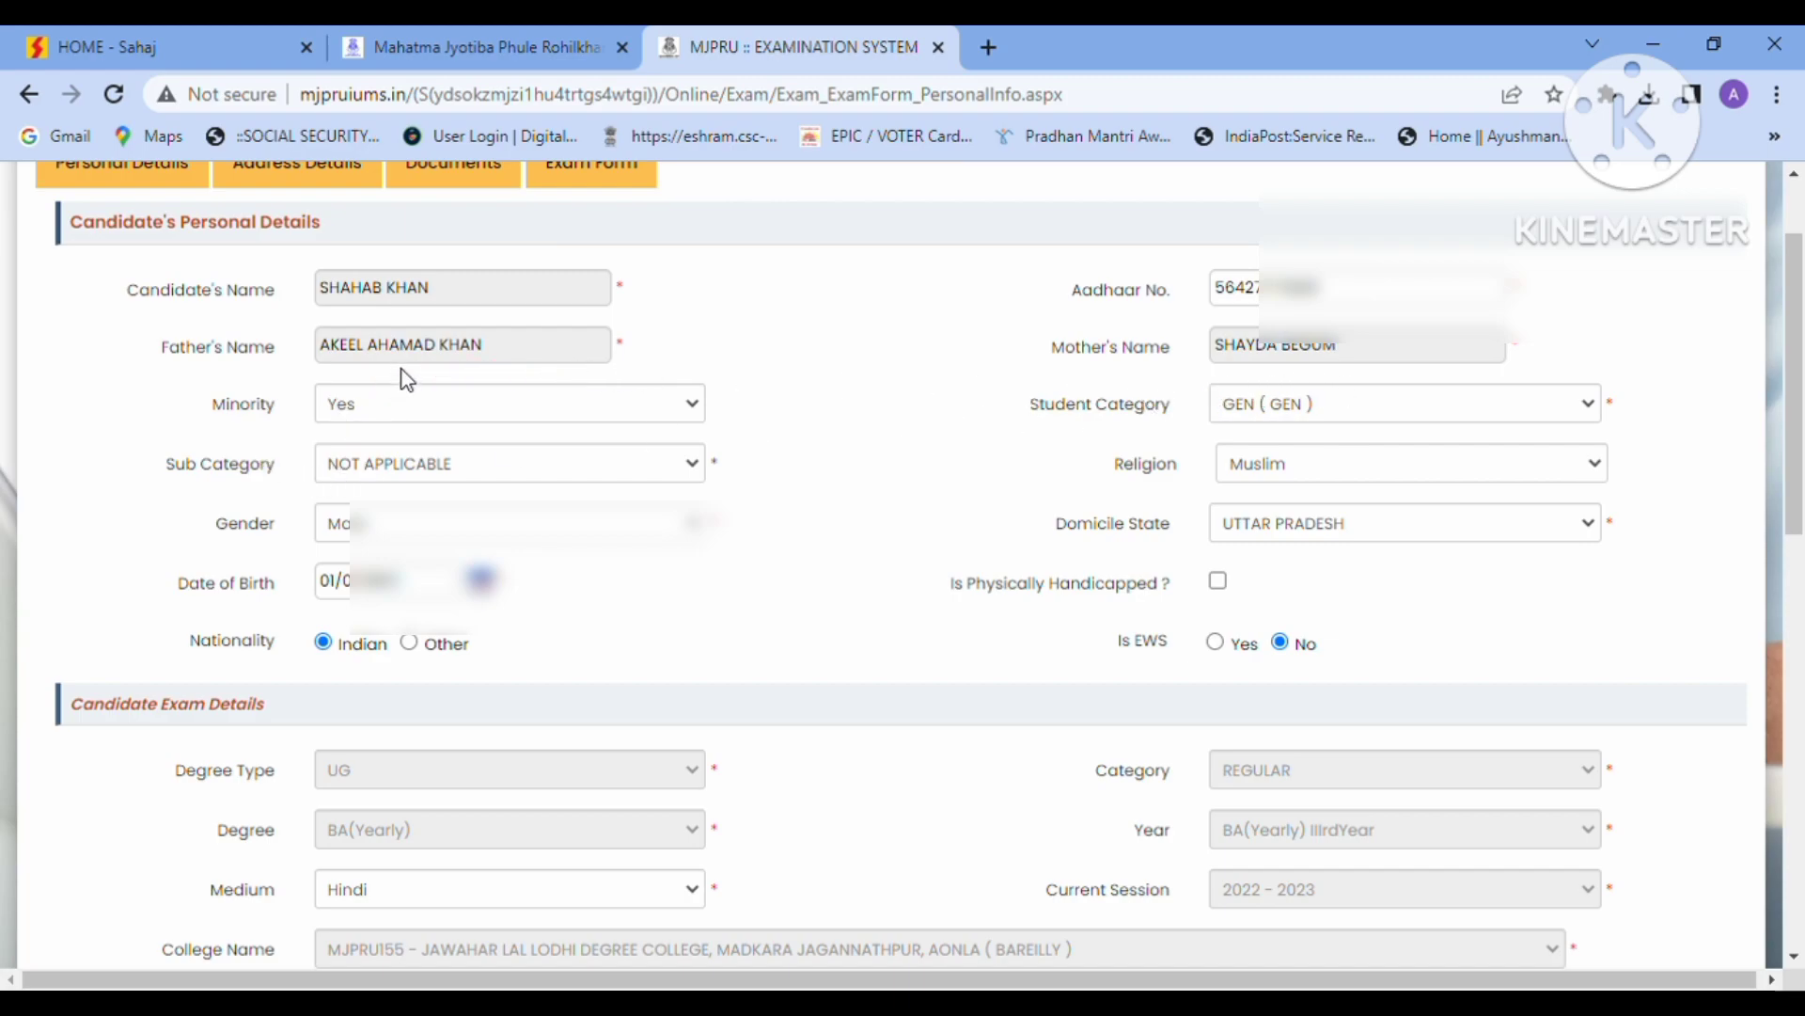
left_click(450, 407)
key("Down")
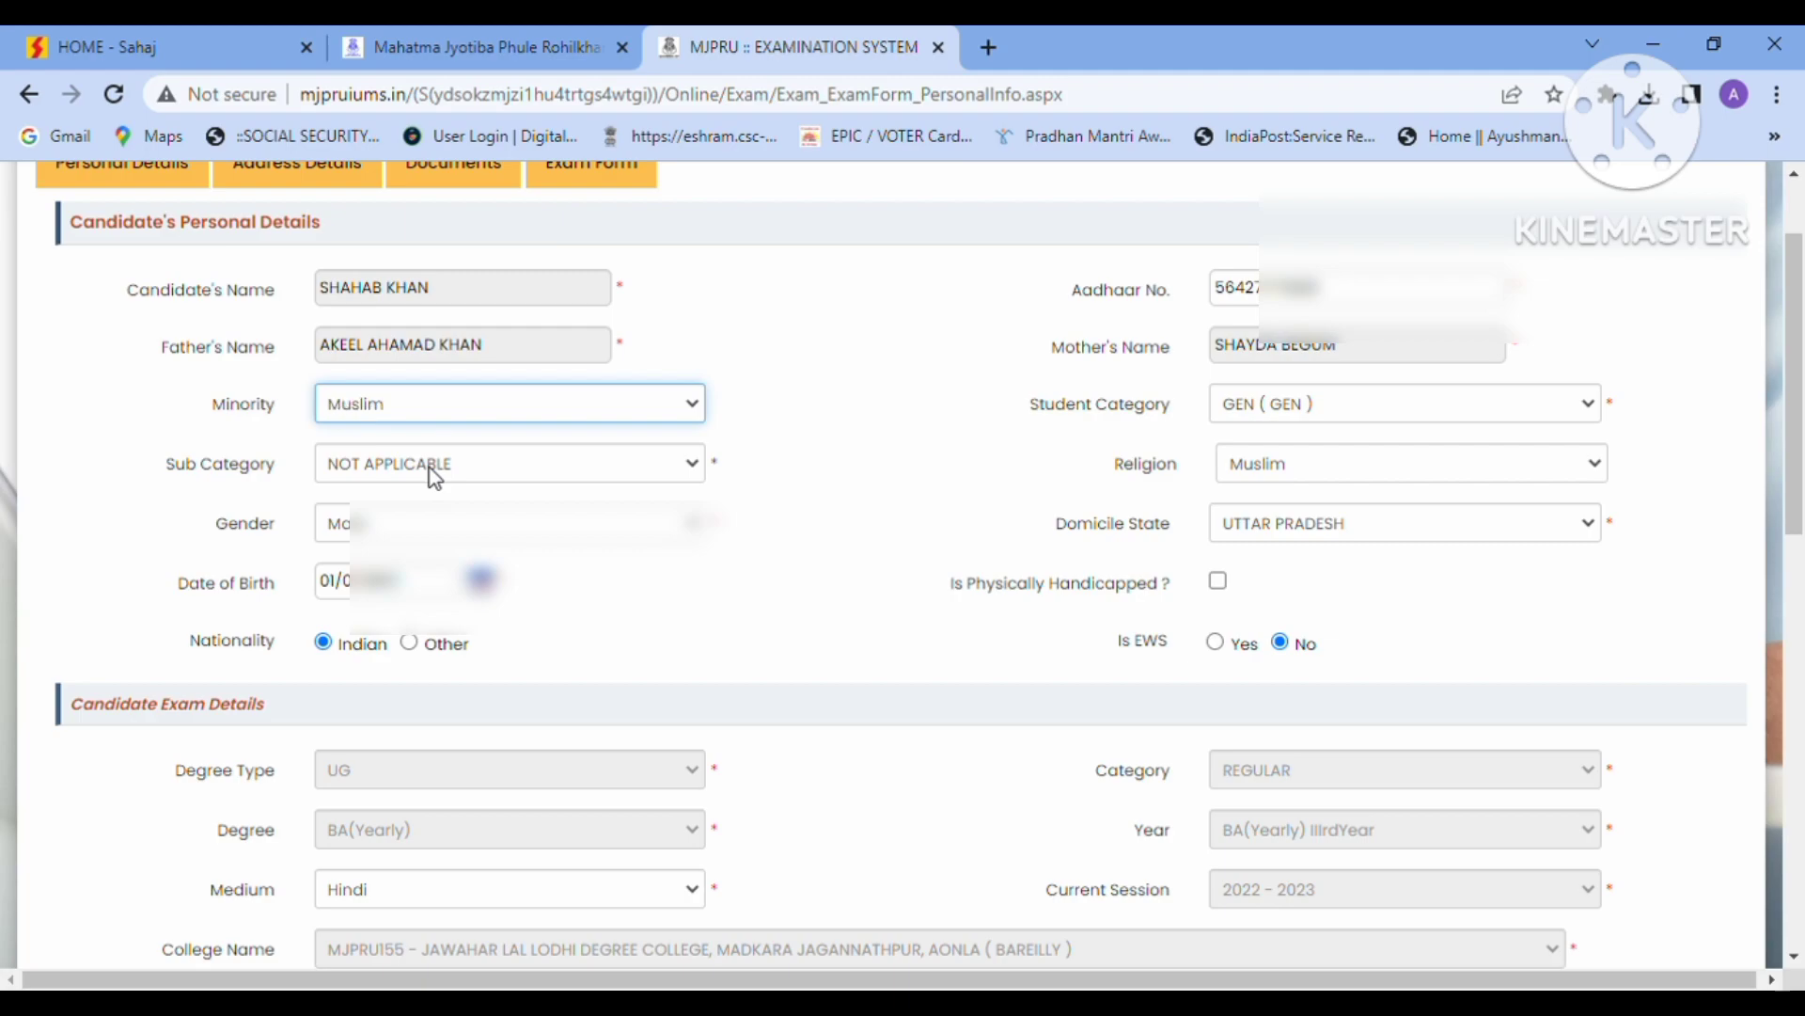
left_click(1284, 414)
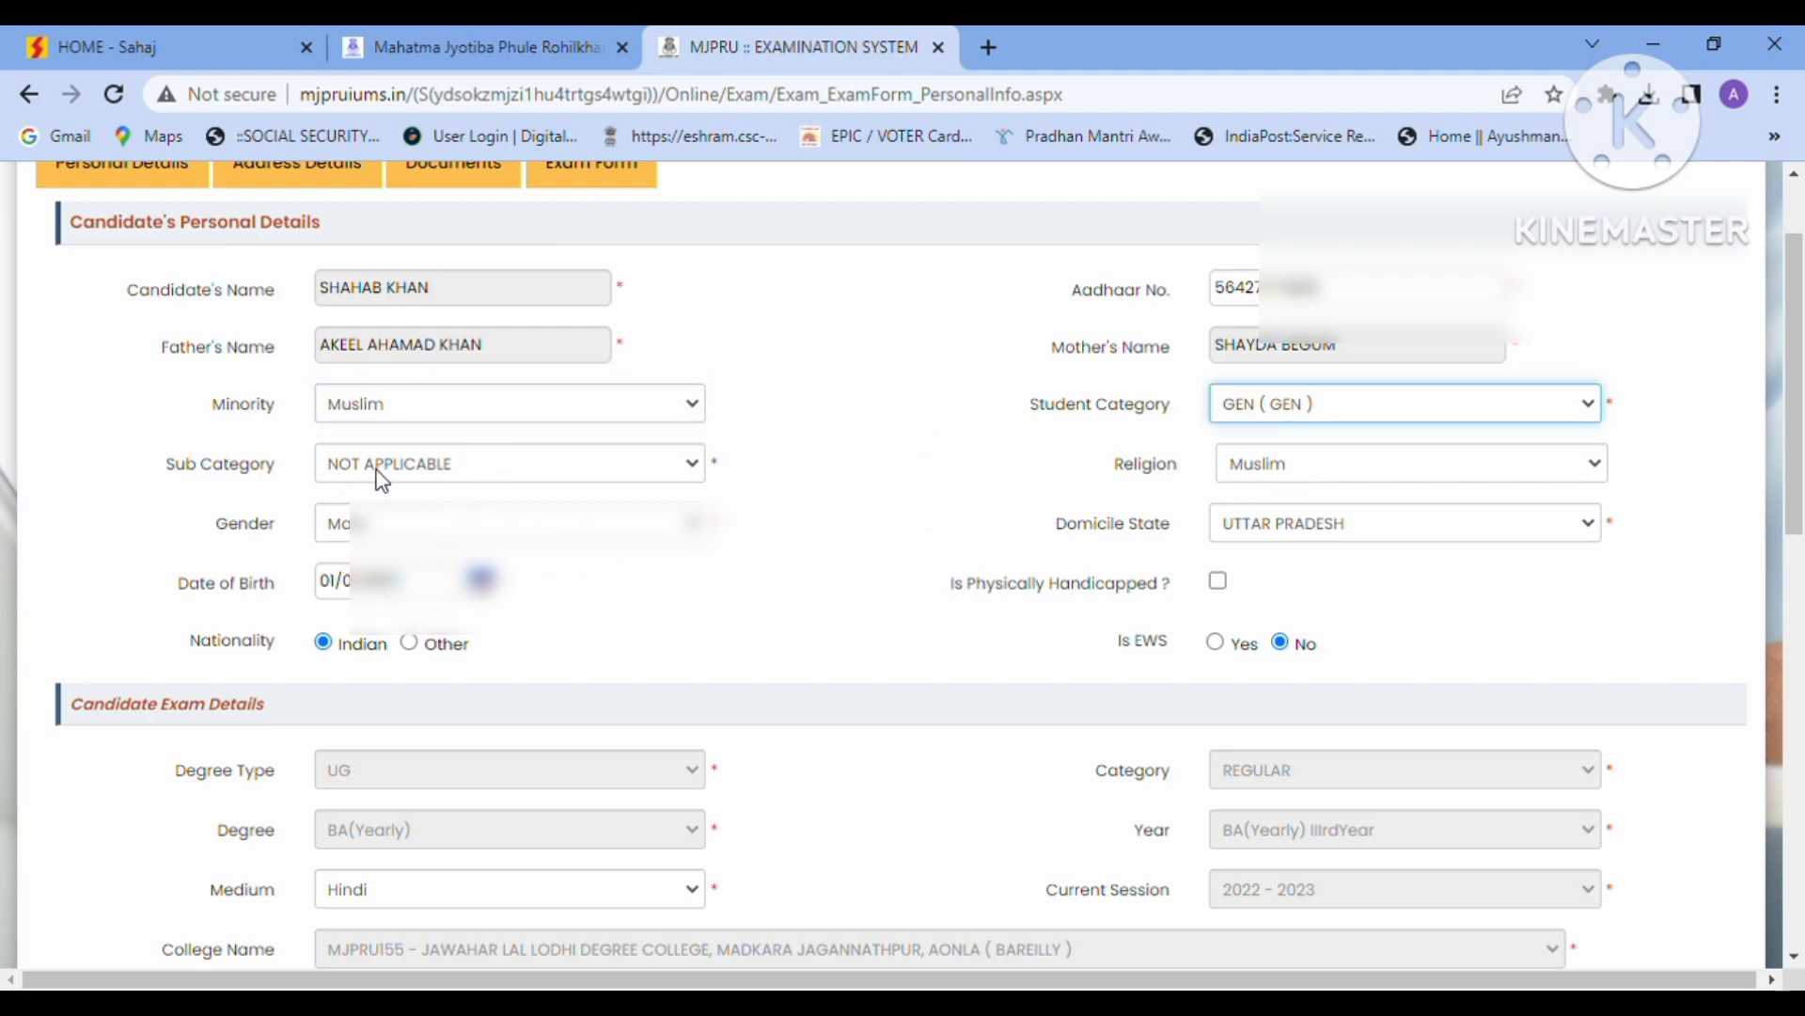
left_click(448, 464)
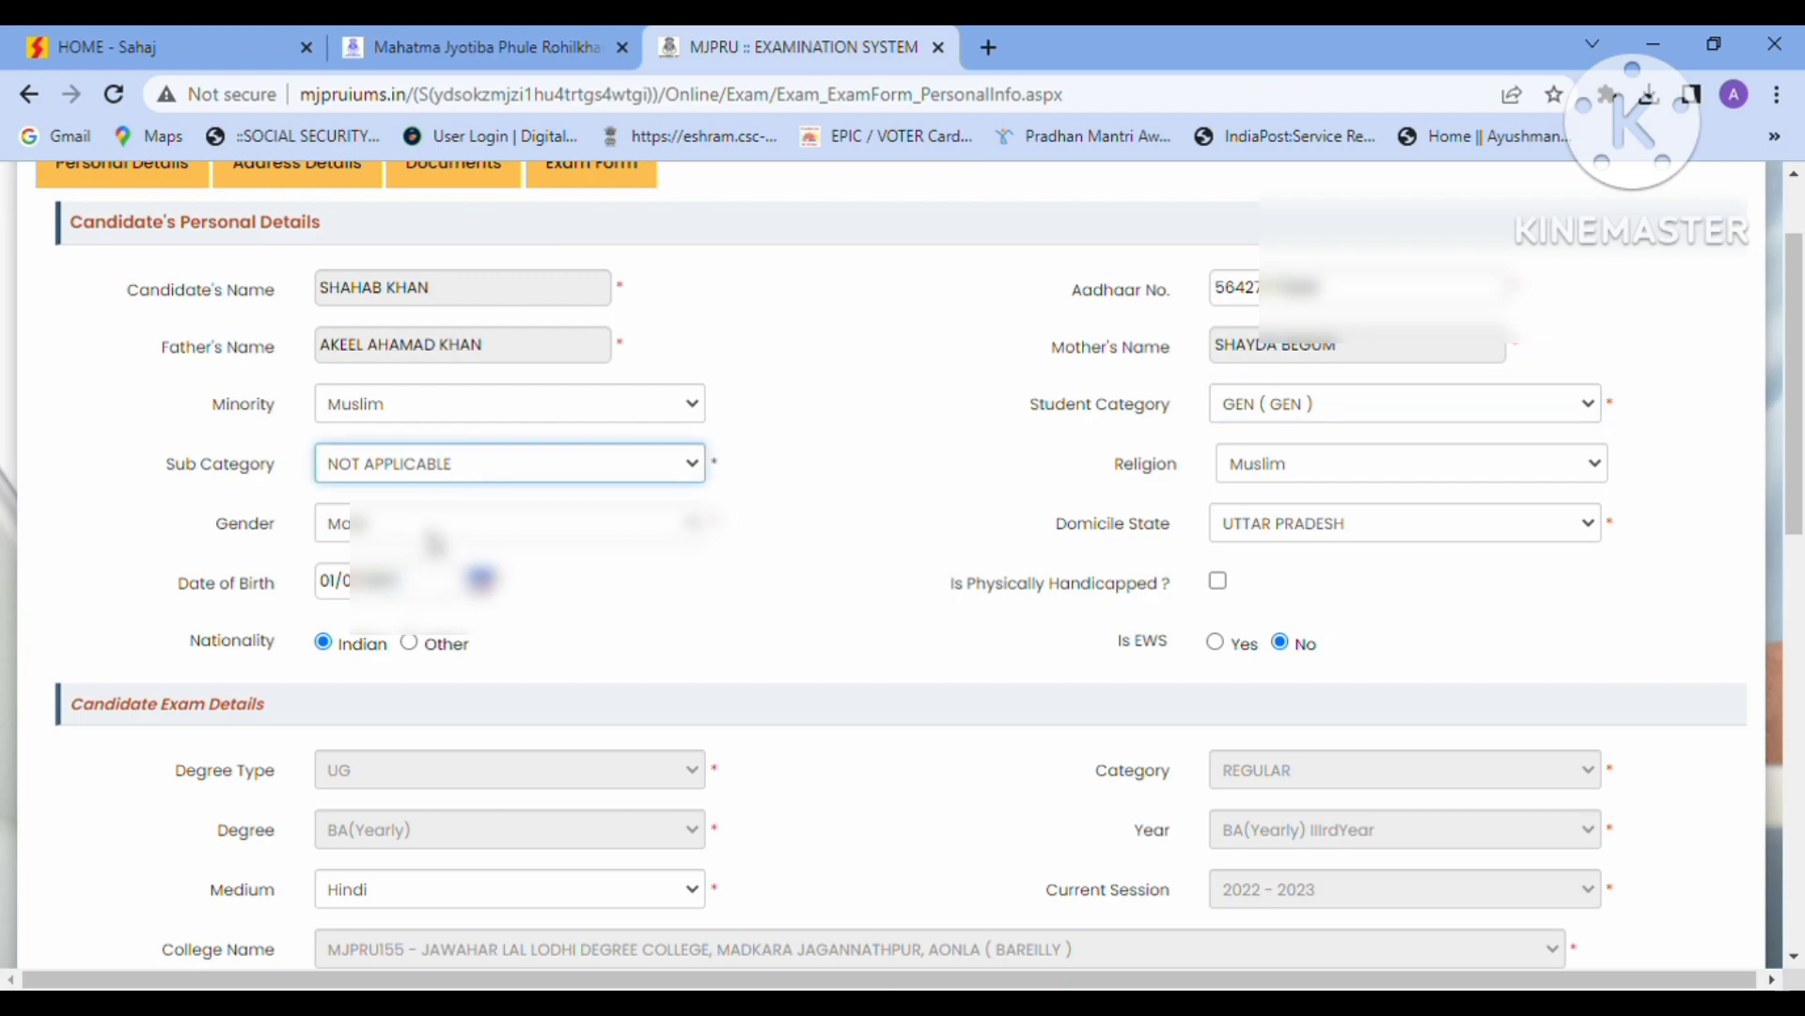
- Choose Muslim as the religion, Male as the gender and UTTAR PRADESH as the domicile state
left_click(1272, 481)
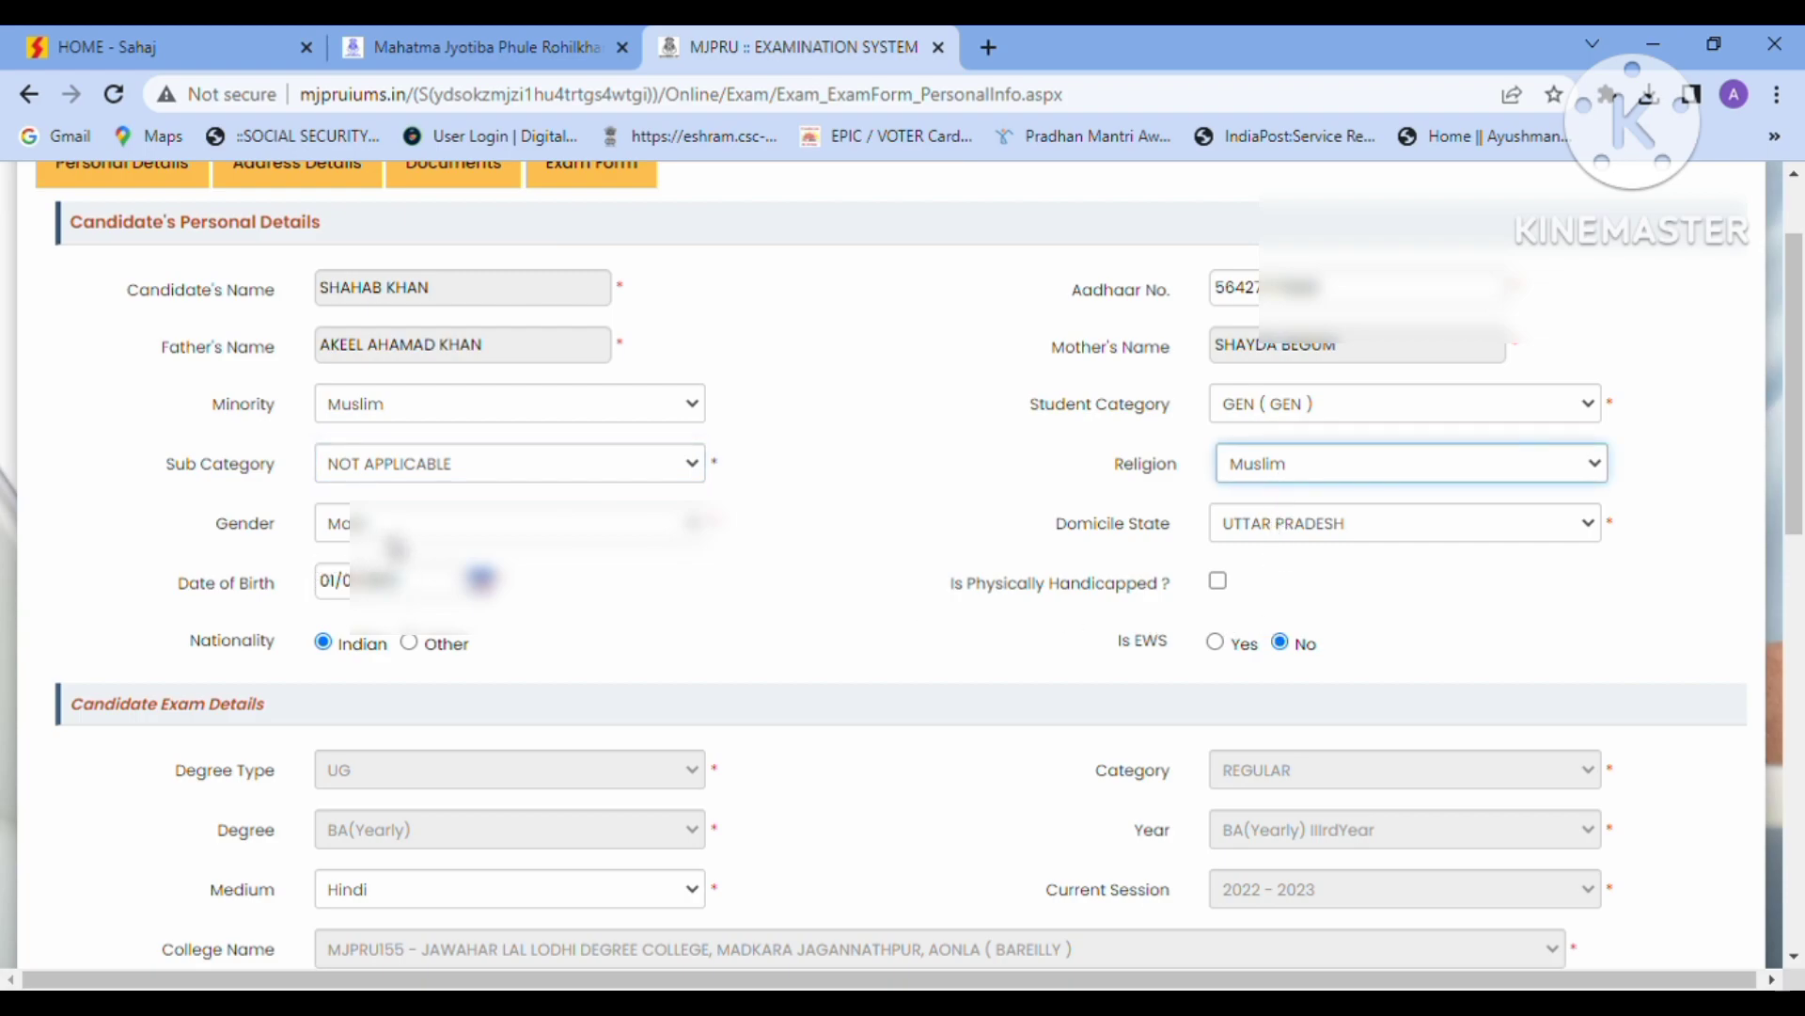
left_click(388, 534)
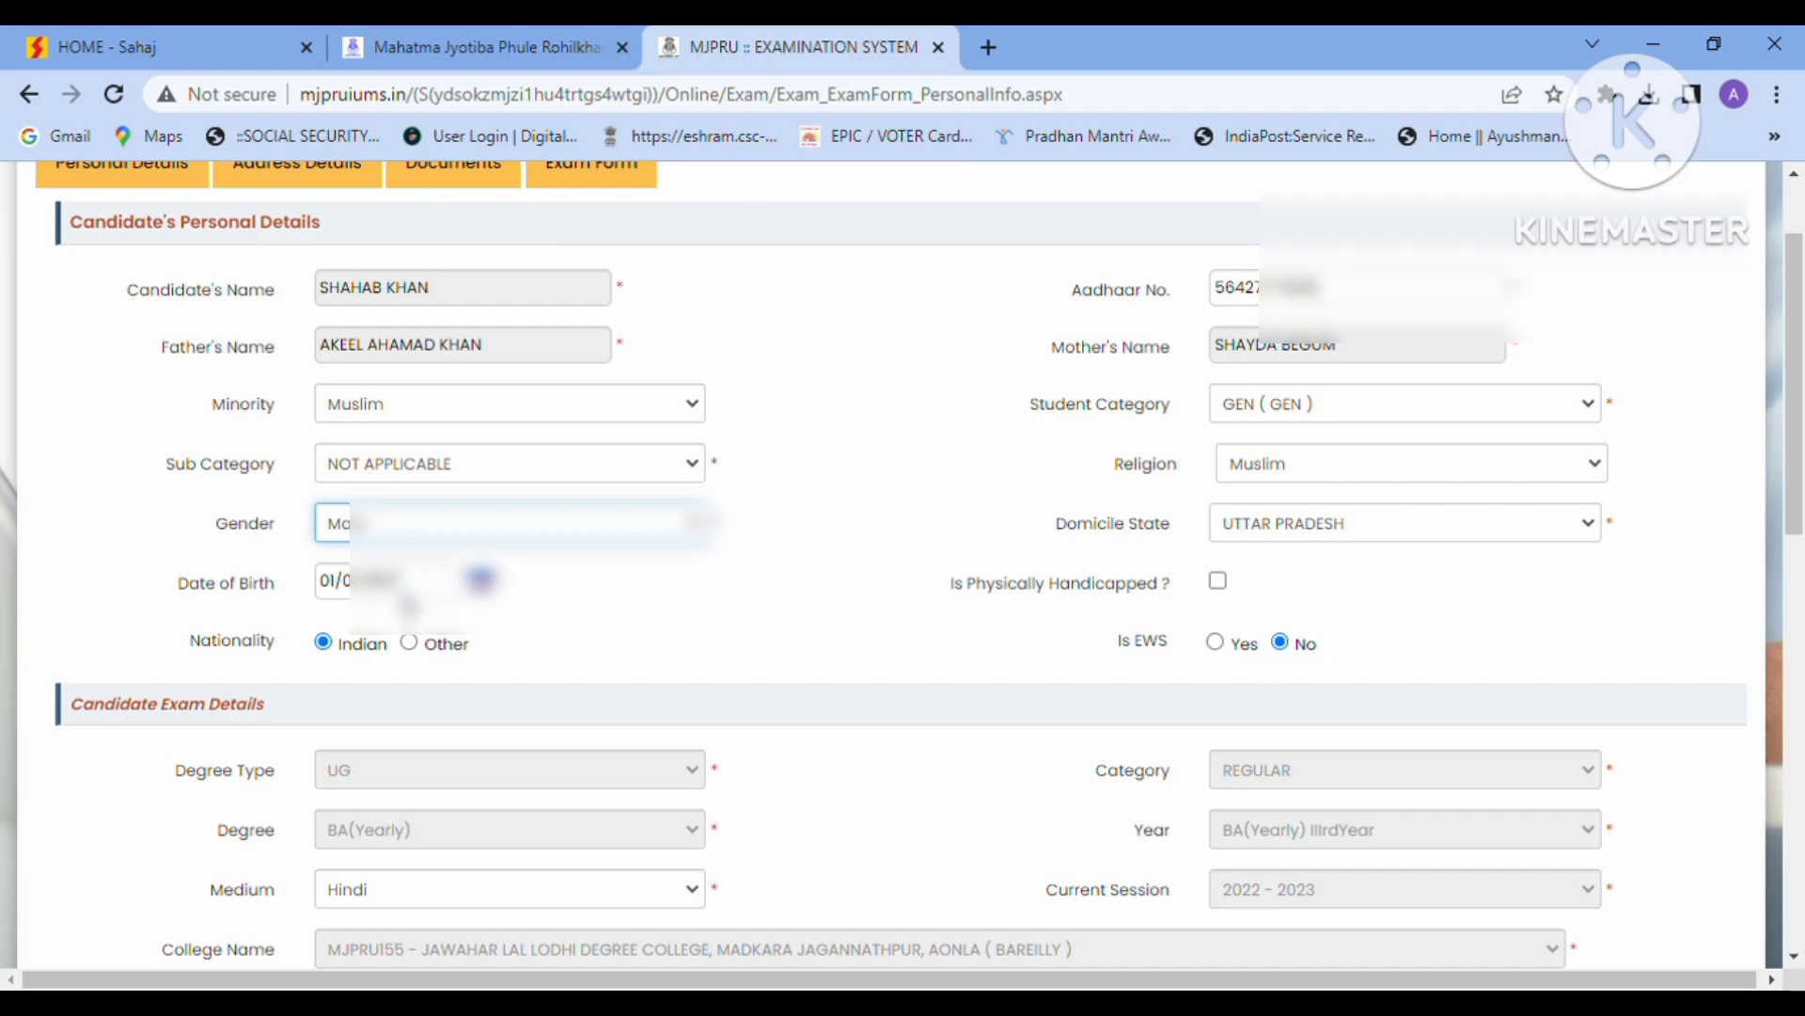
left_click(1277, 539)
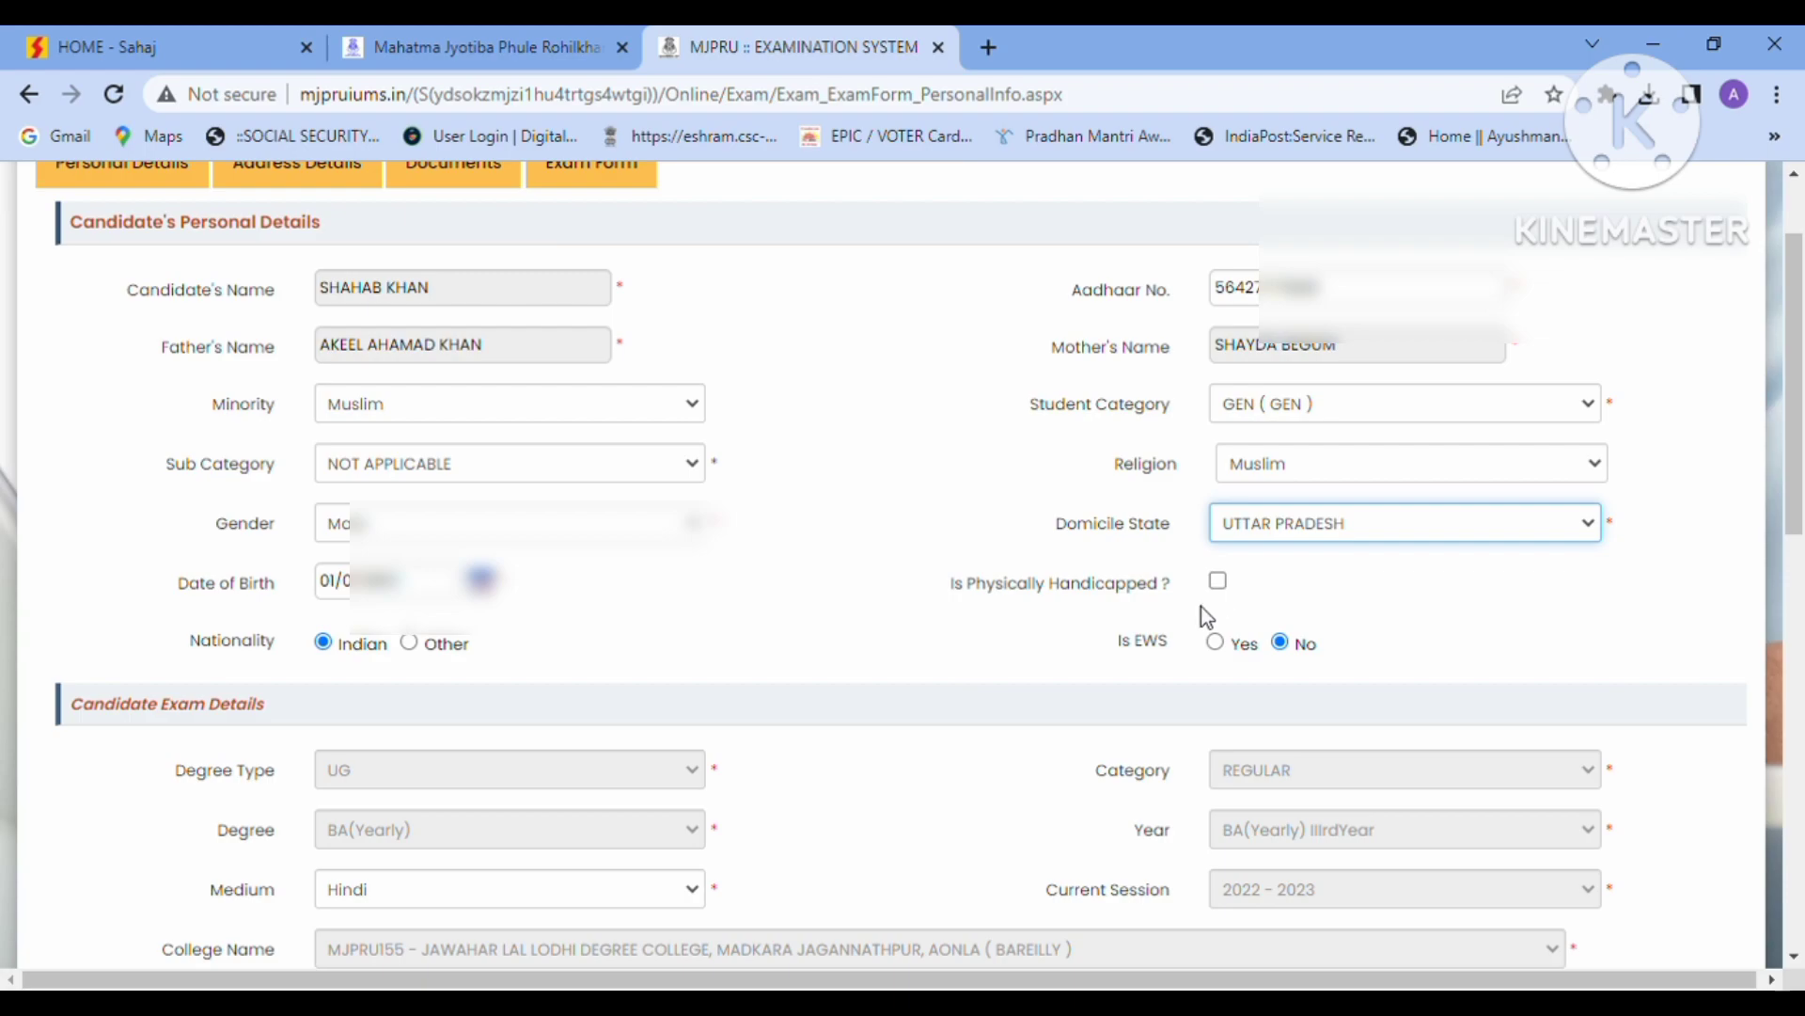
- Set the exam medium to Hindi and choose English Literature as Subject 1 and Political Science as Subject 2
scroll(1199, 609, "down", 1)
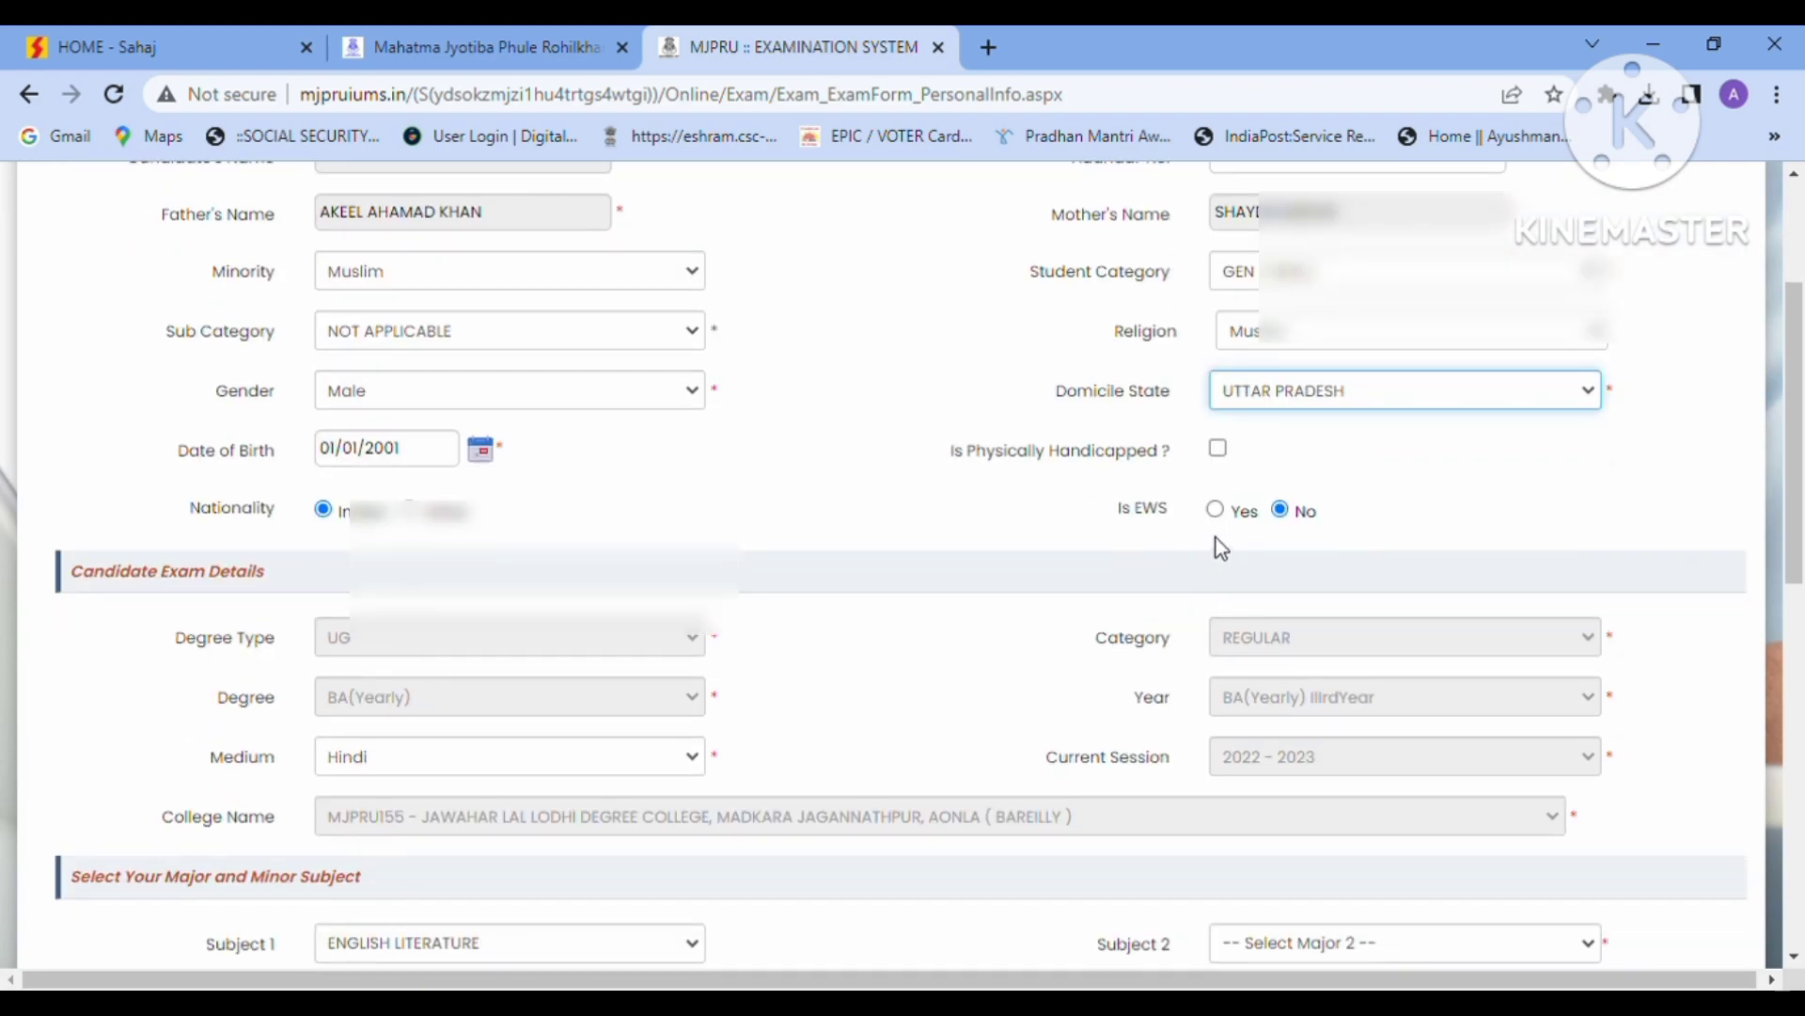
scroll(926, 655, "down", 1)
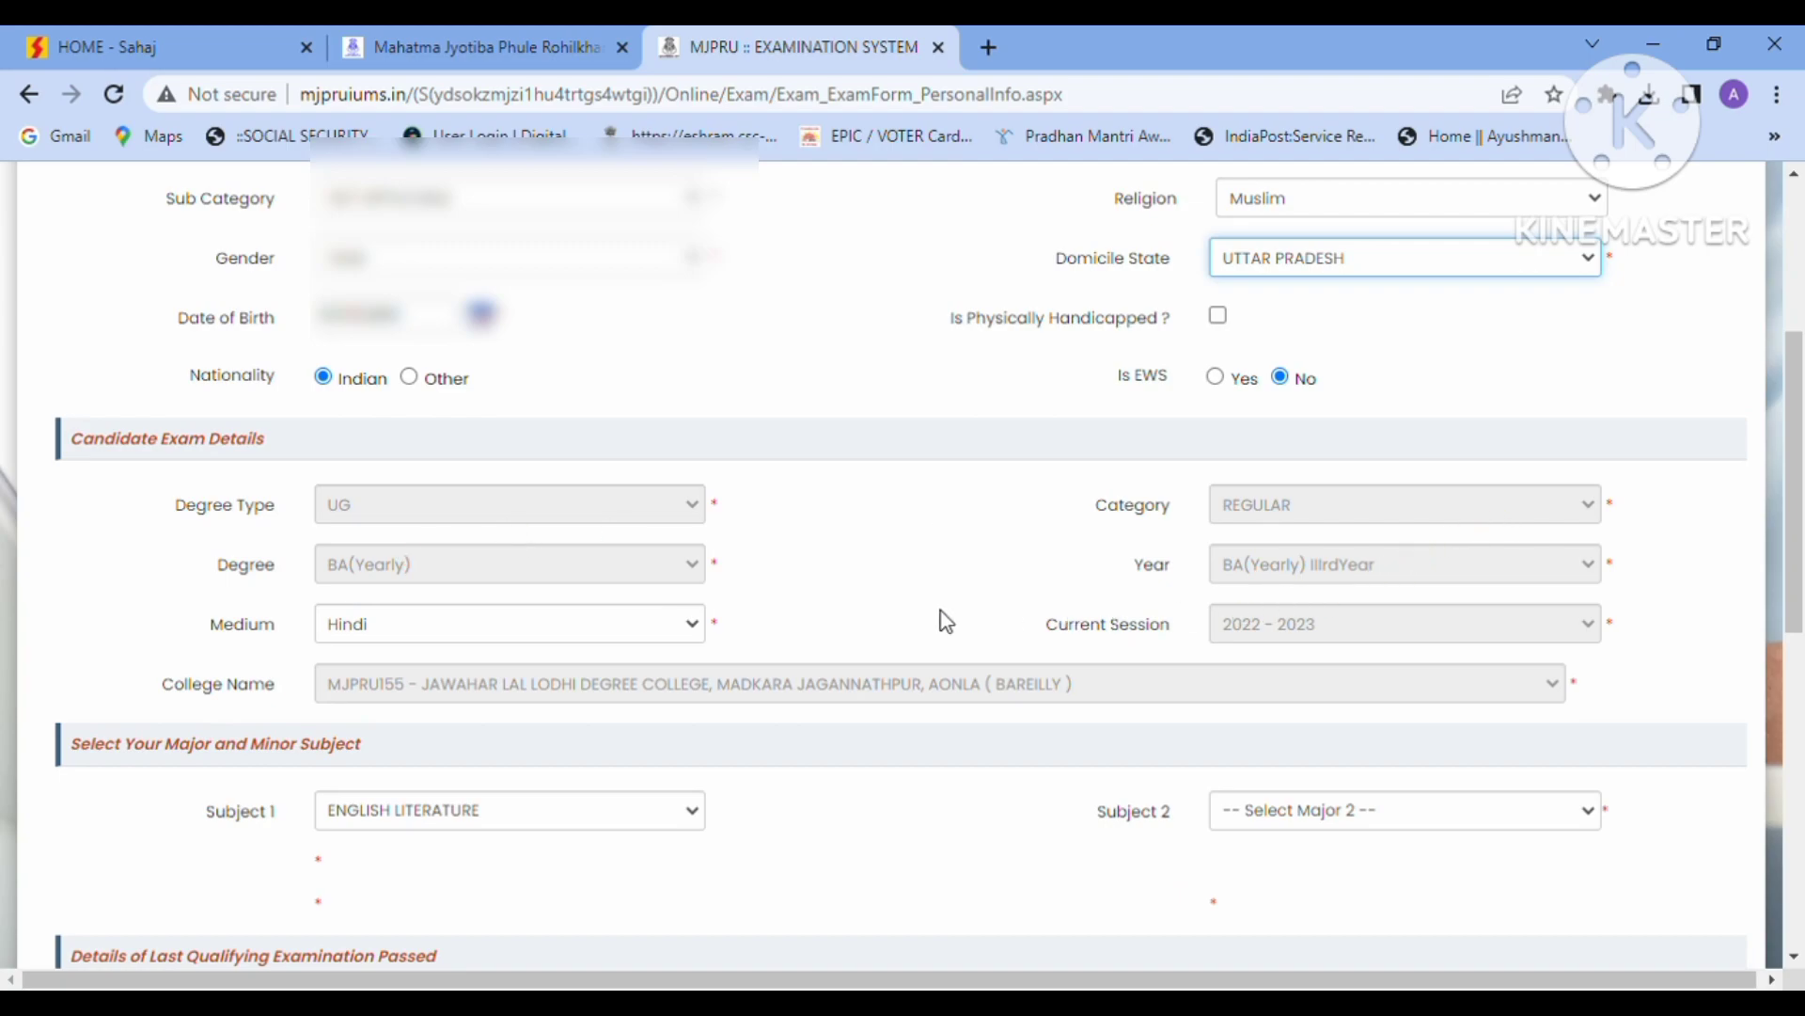
scroll(931, 620, "down", 1)
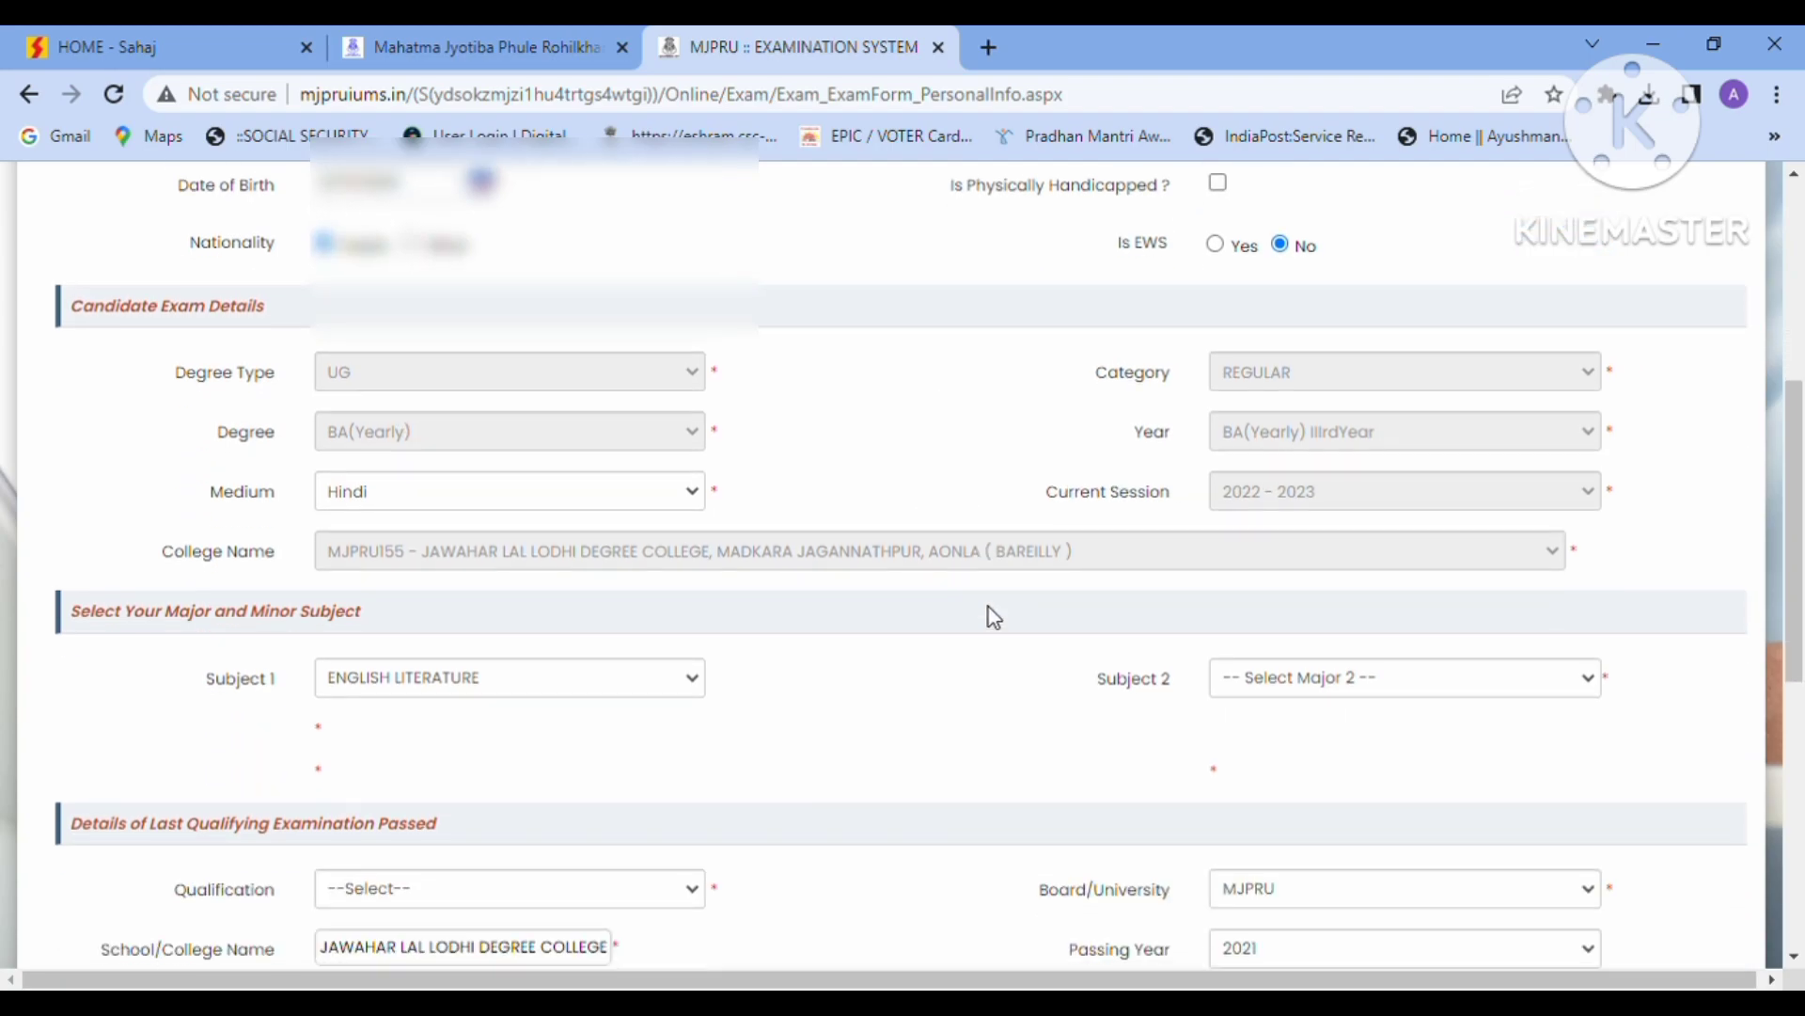
left_click(593, 508)
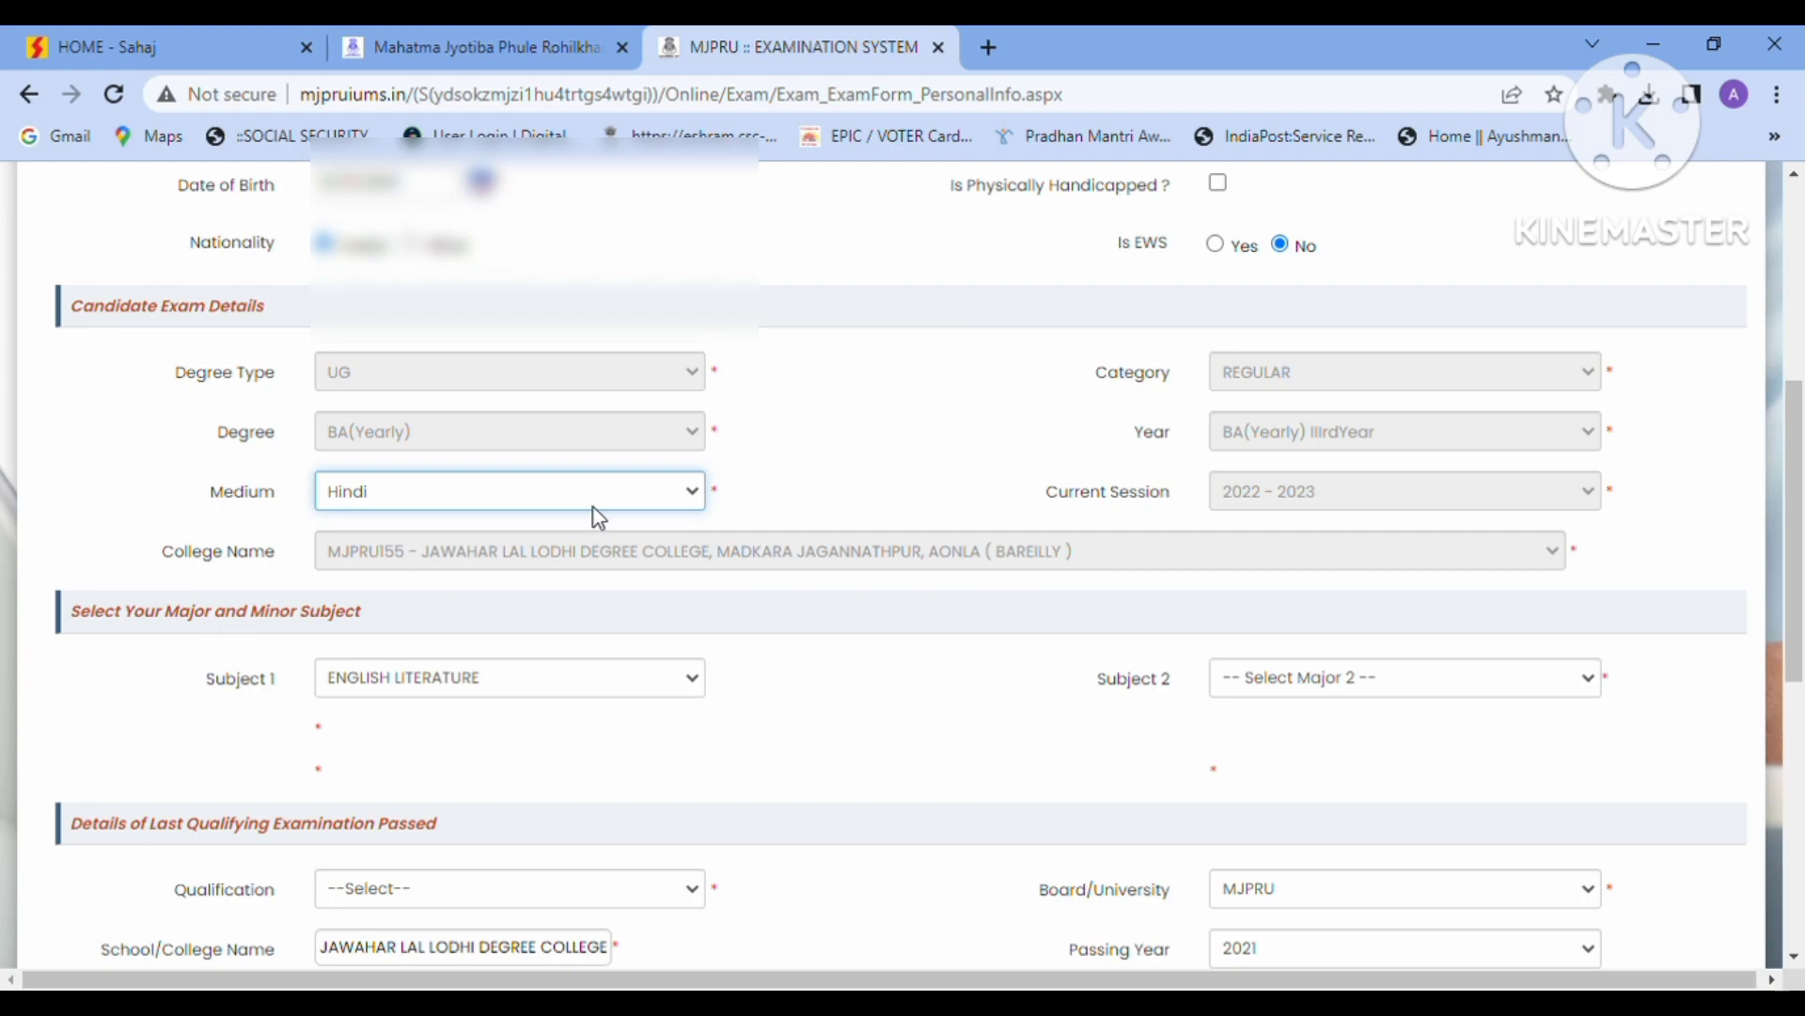
scroll(596, 531, "down", 1)
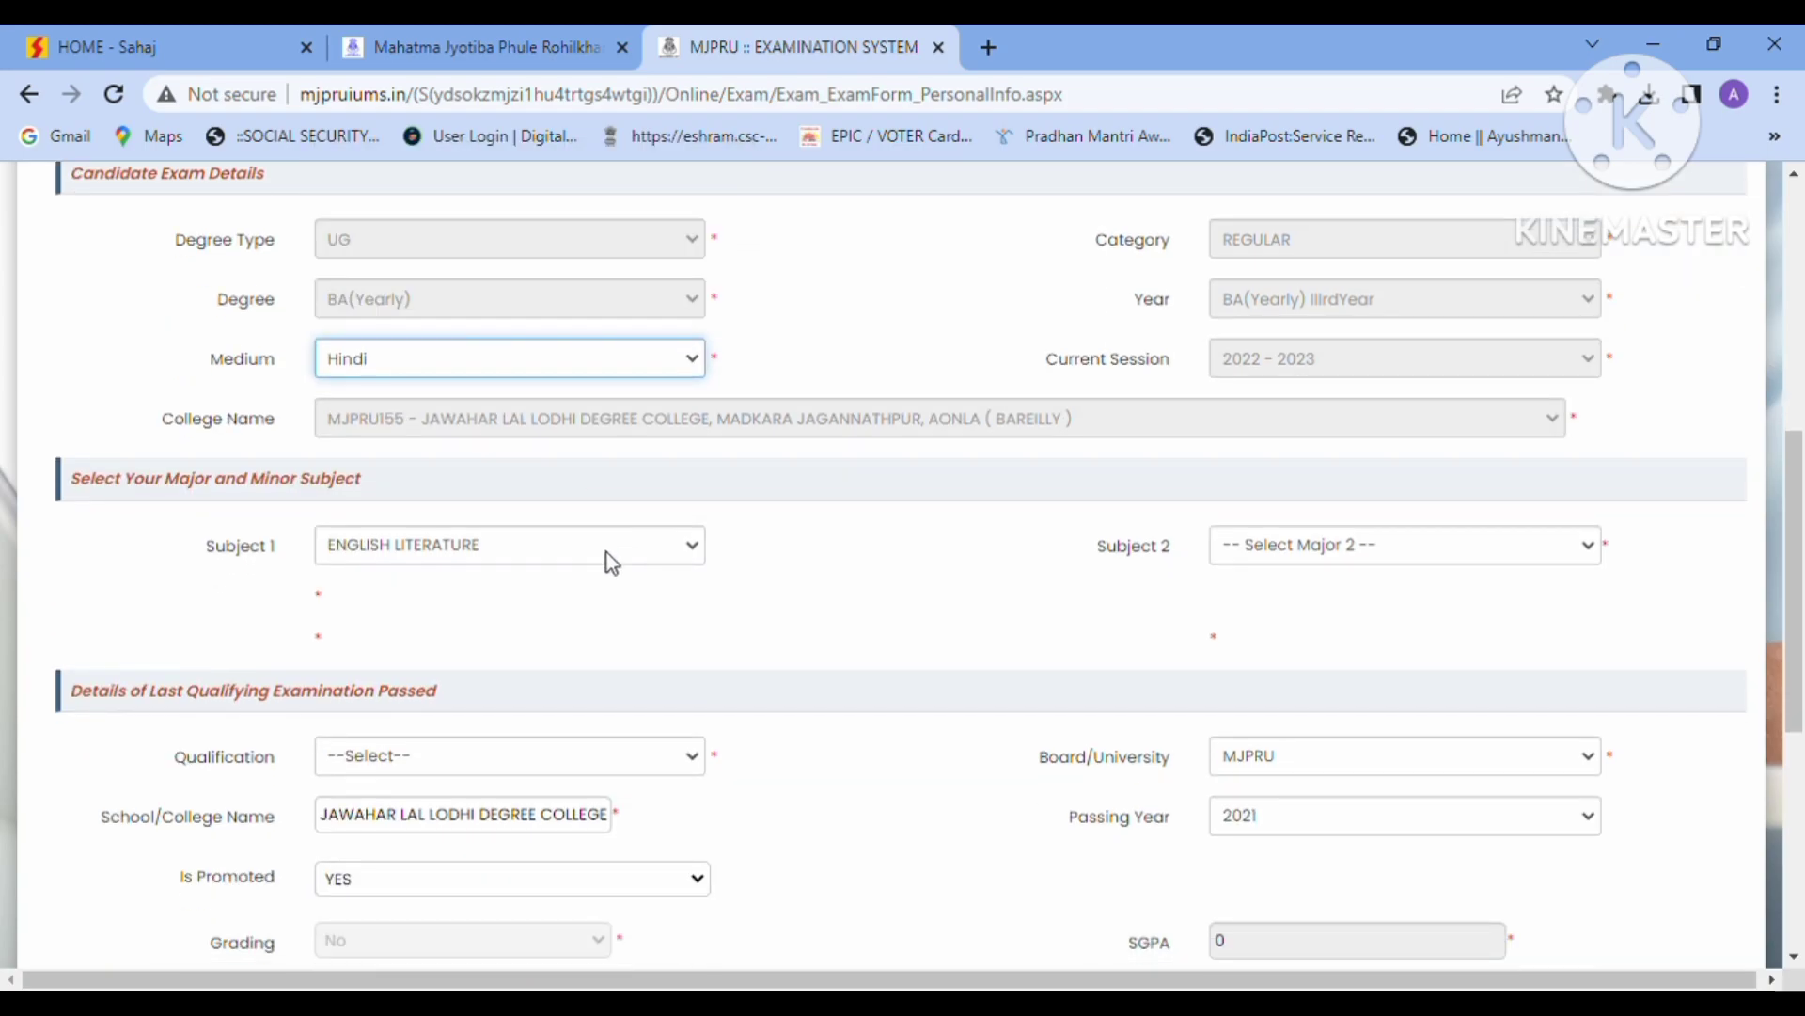
left_click(606, 551)
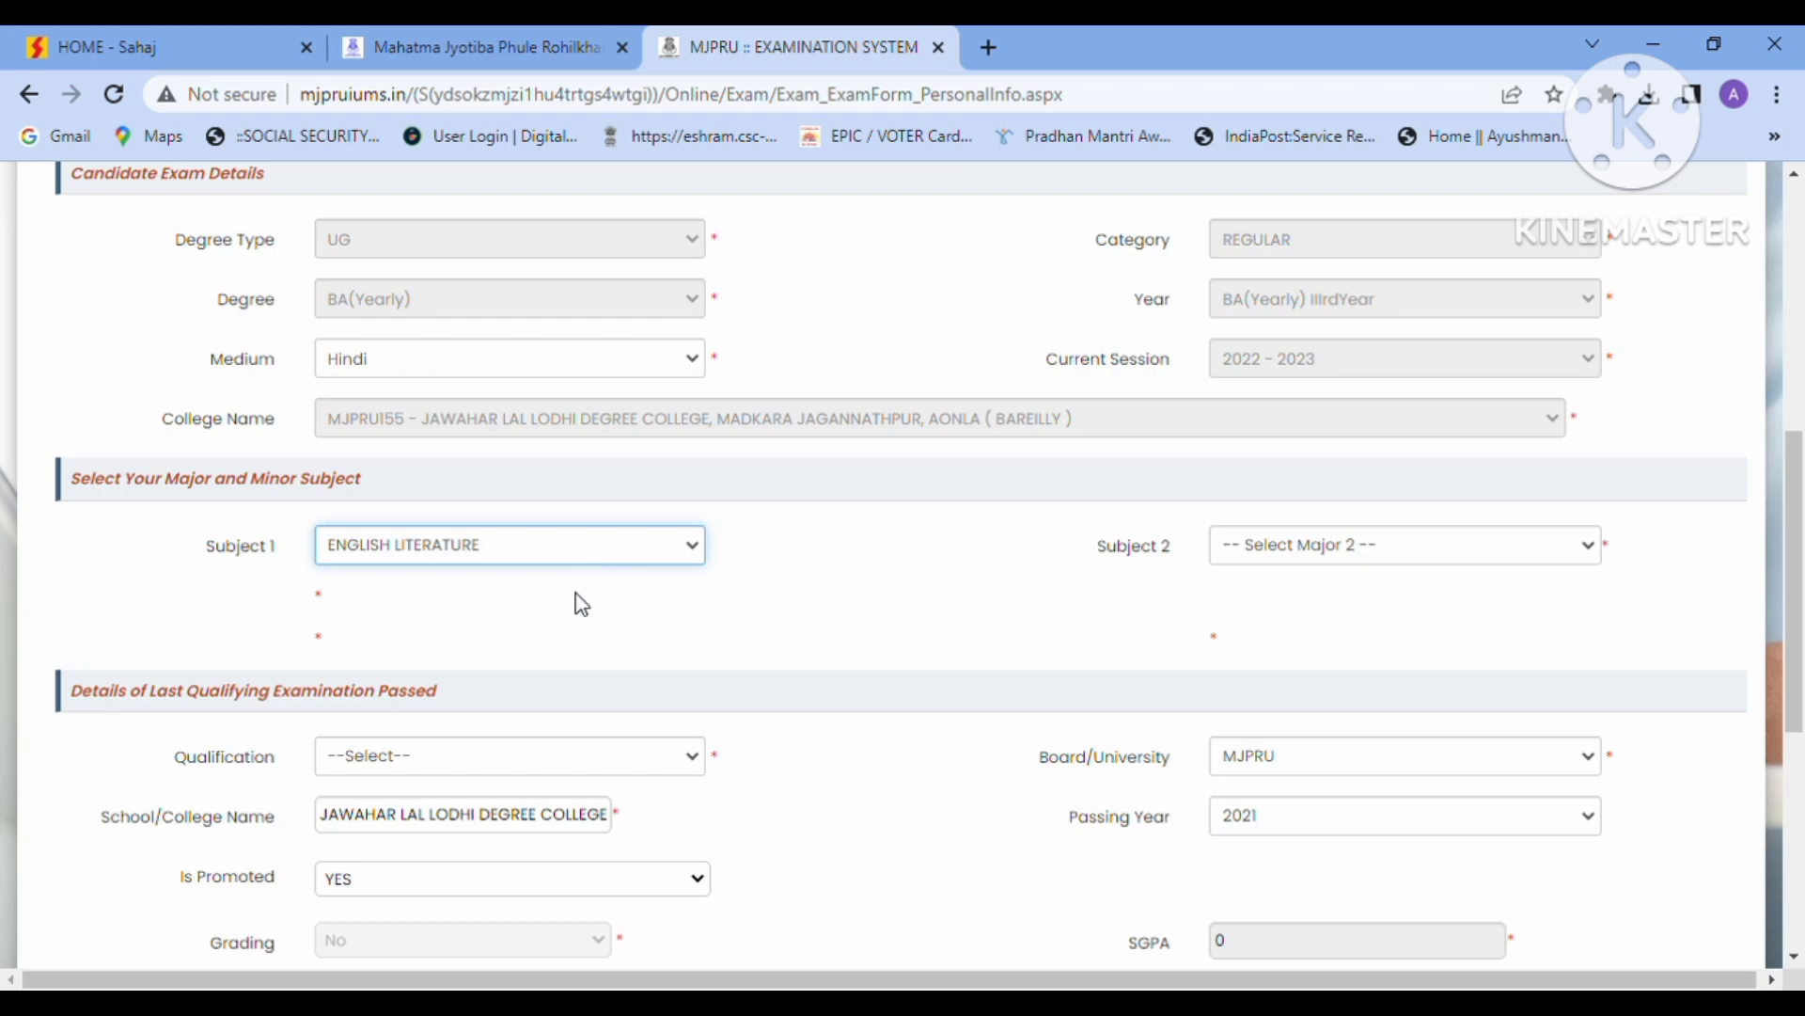
left_click(1359, 548)
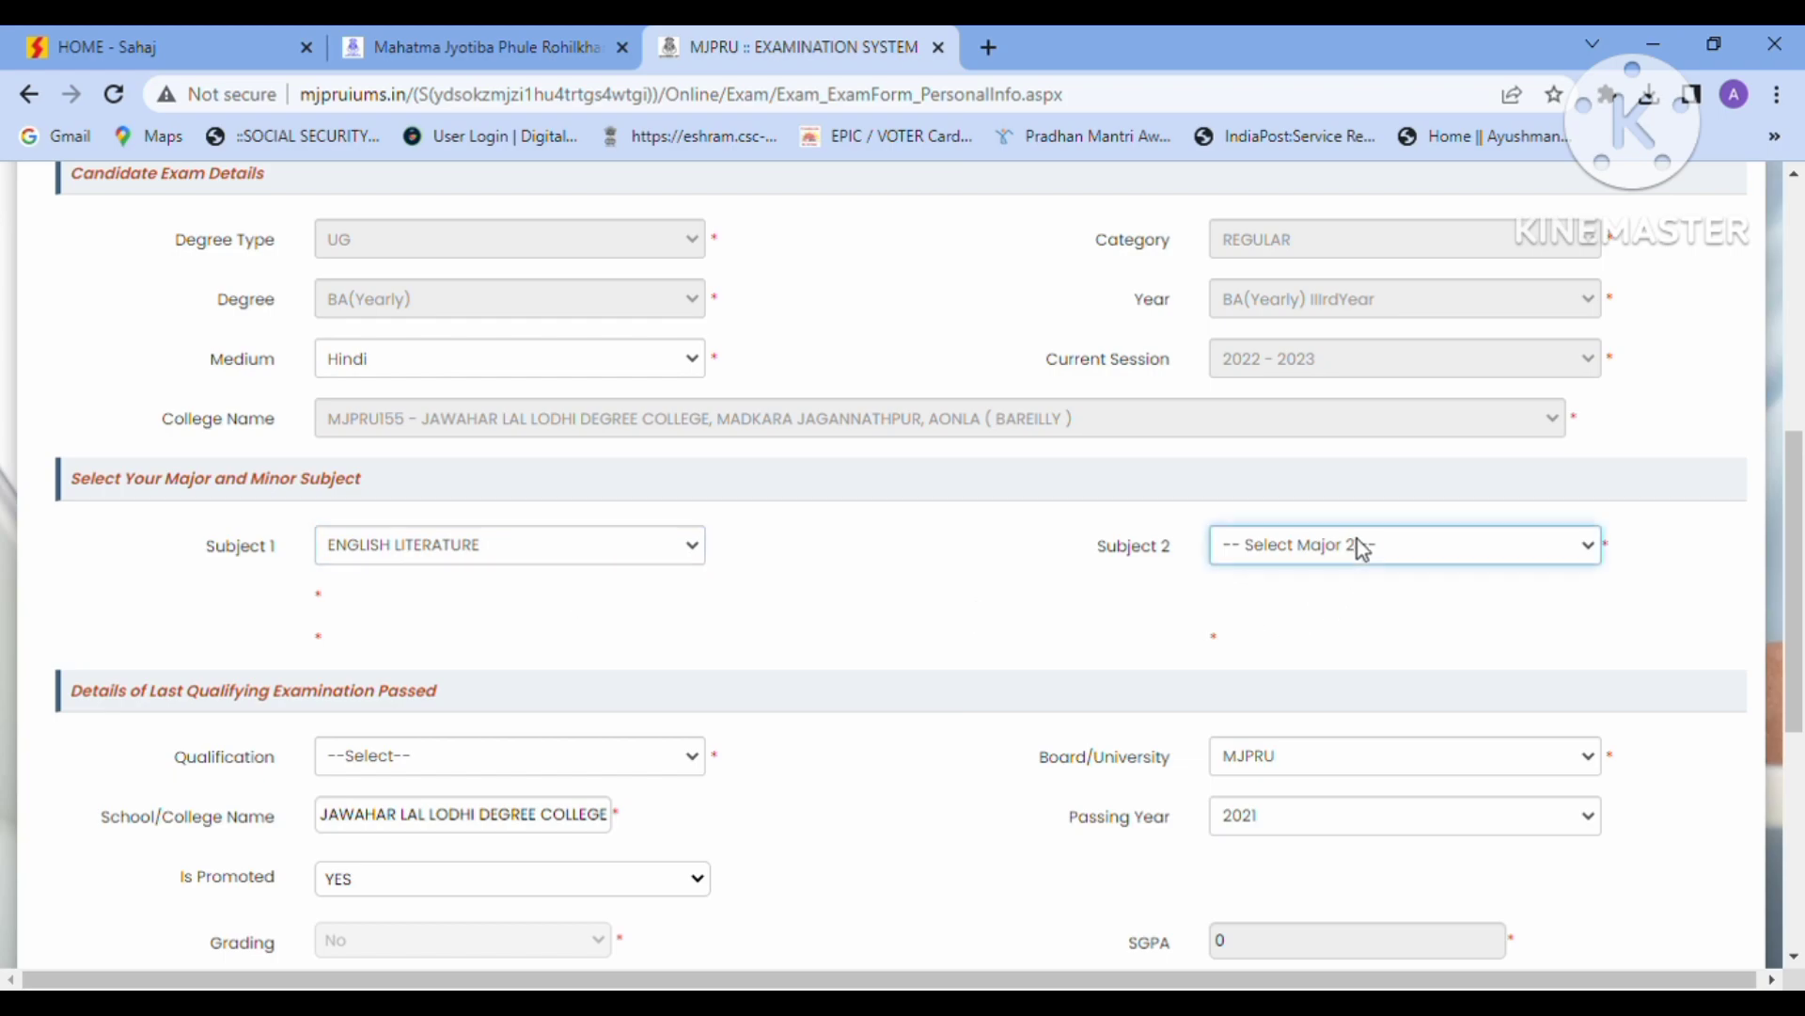
left_click(1347, 615)
scroll(1238, 607, "down", 3)
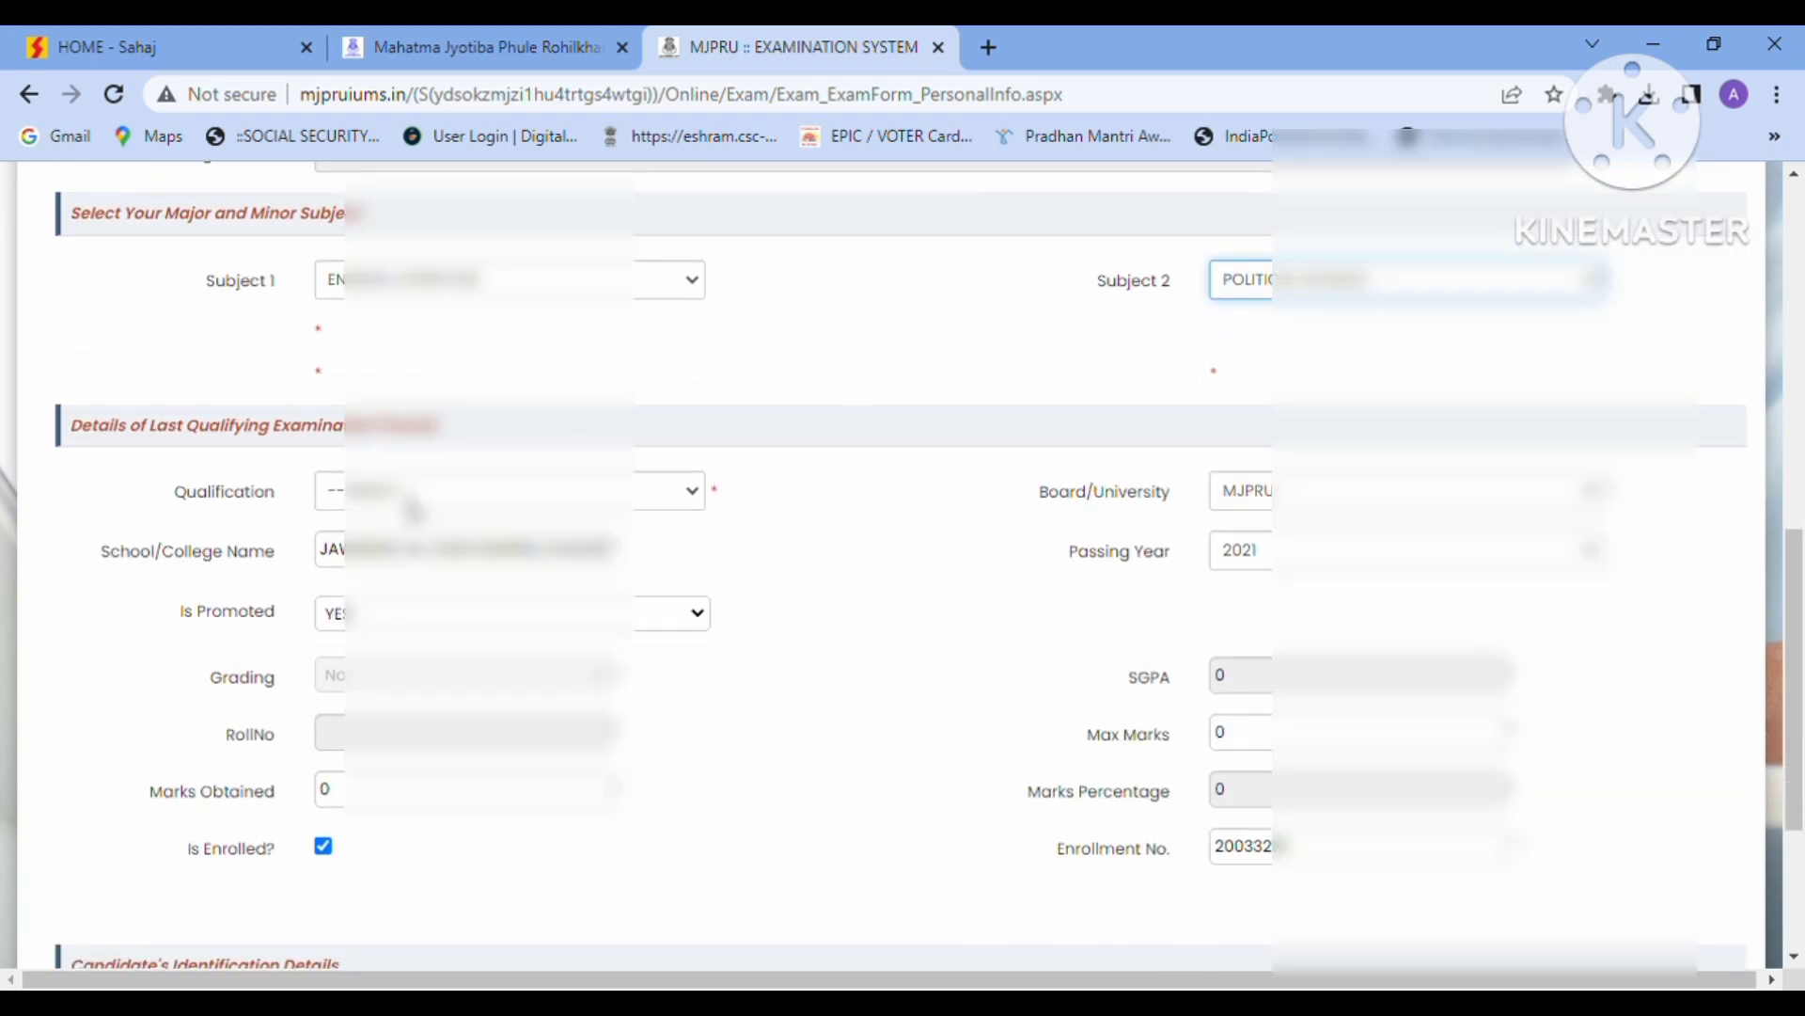
- For the last qualifying examination, set Qualification to BA 2nd year, Passing Year to 2022 and Is Promoted to NO
left_click(414, 508)
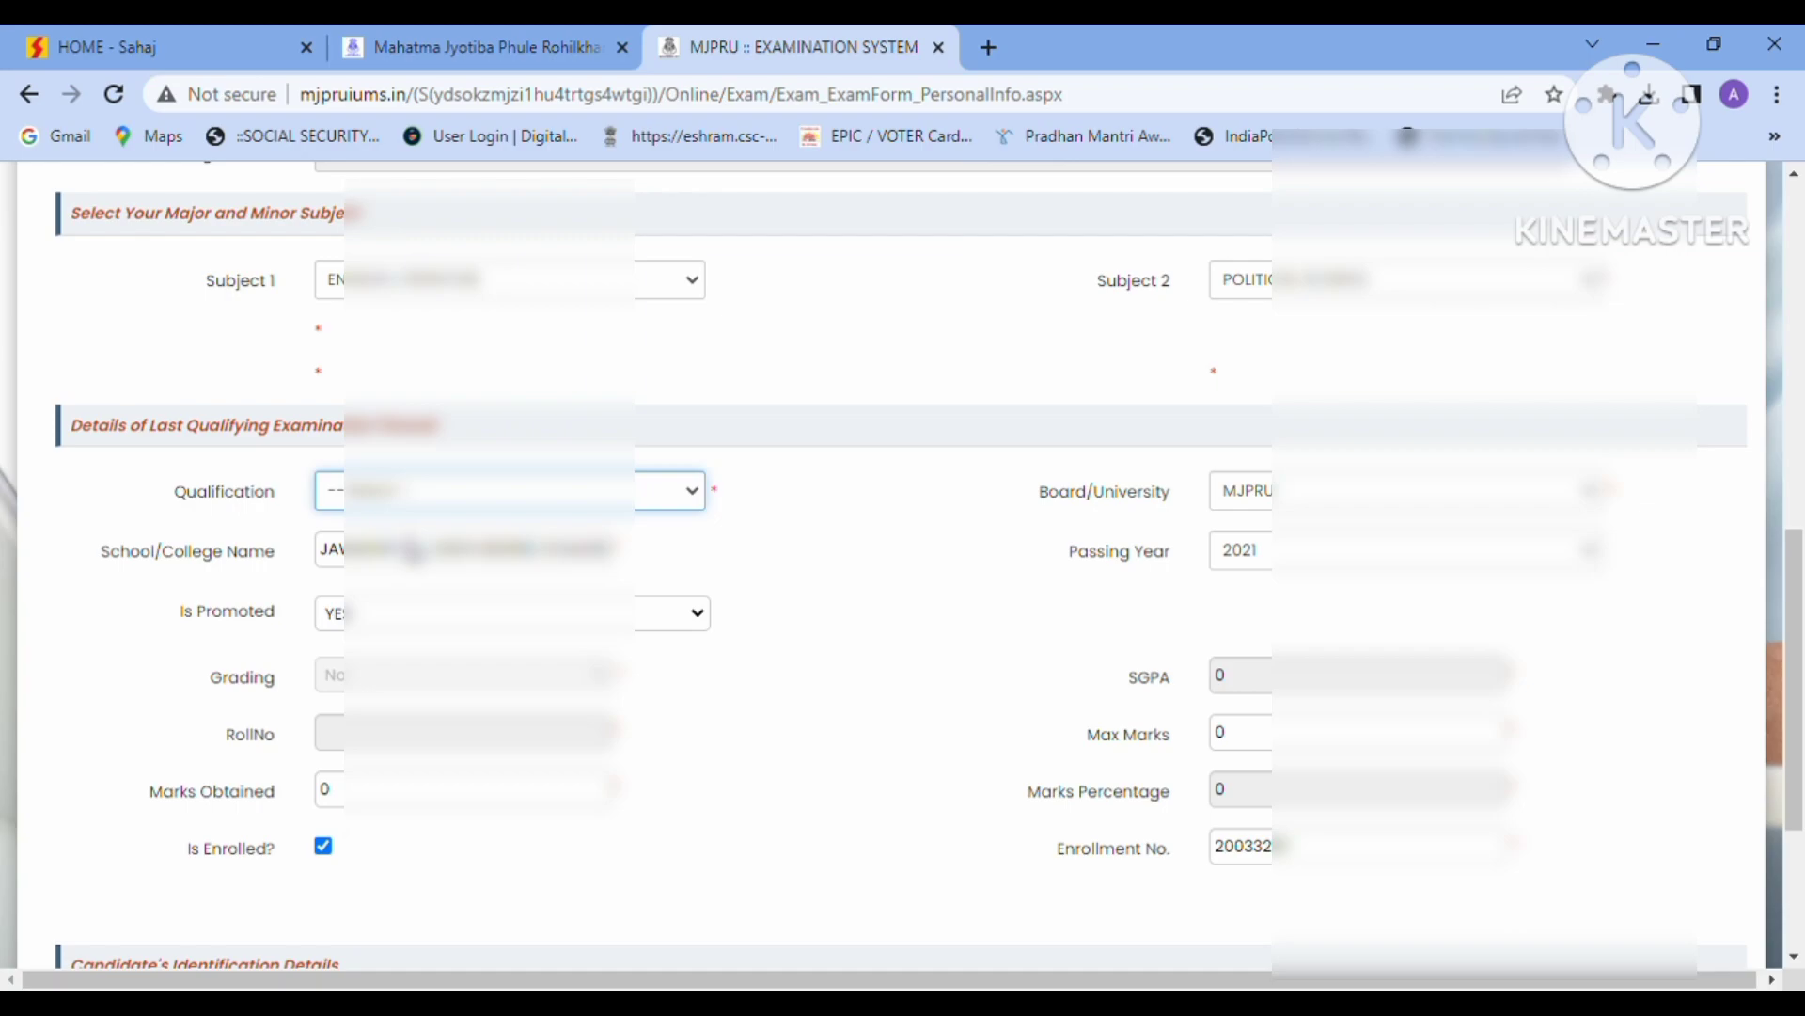
left_click(412, 553)
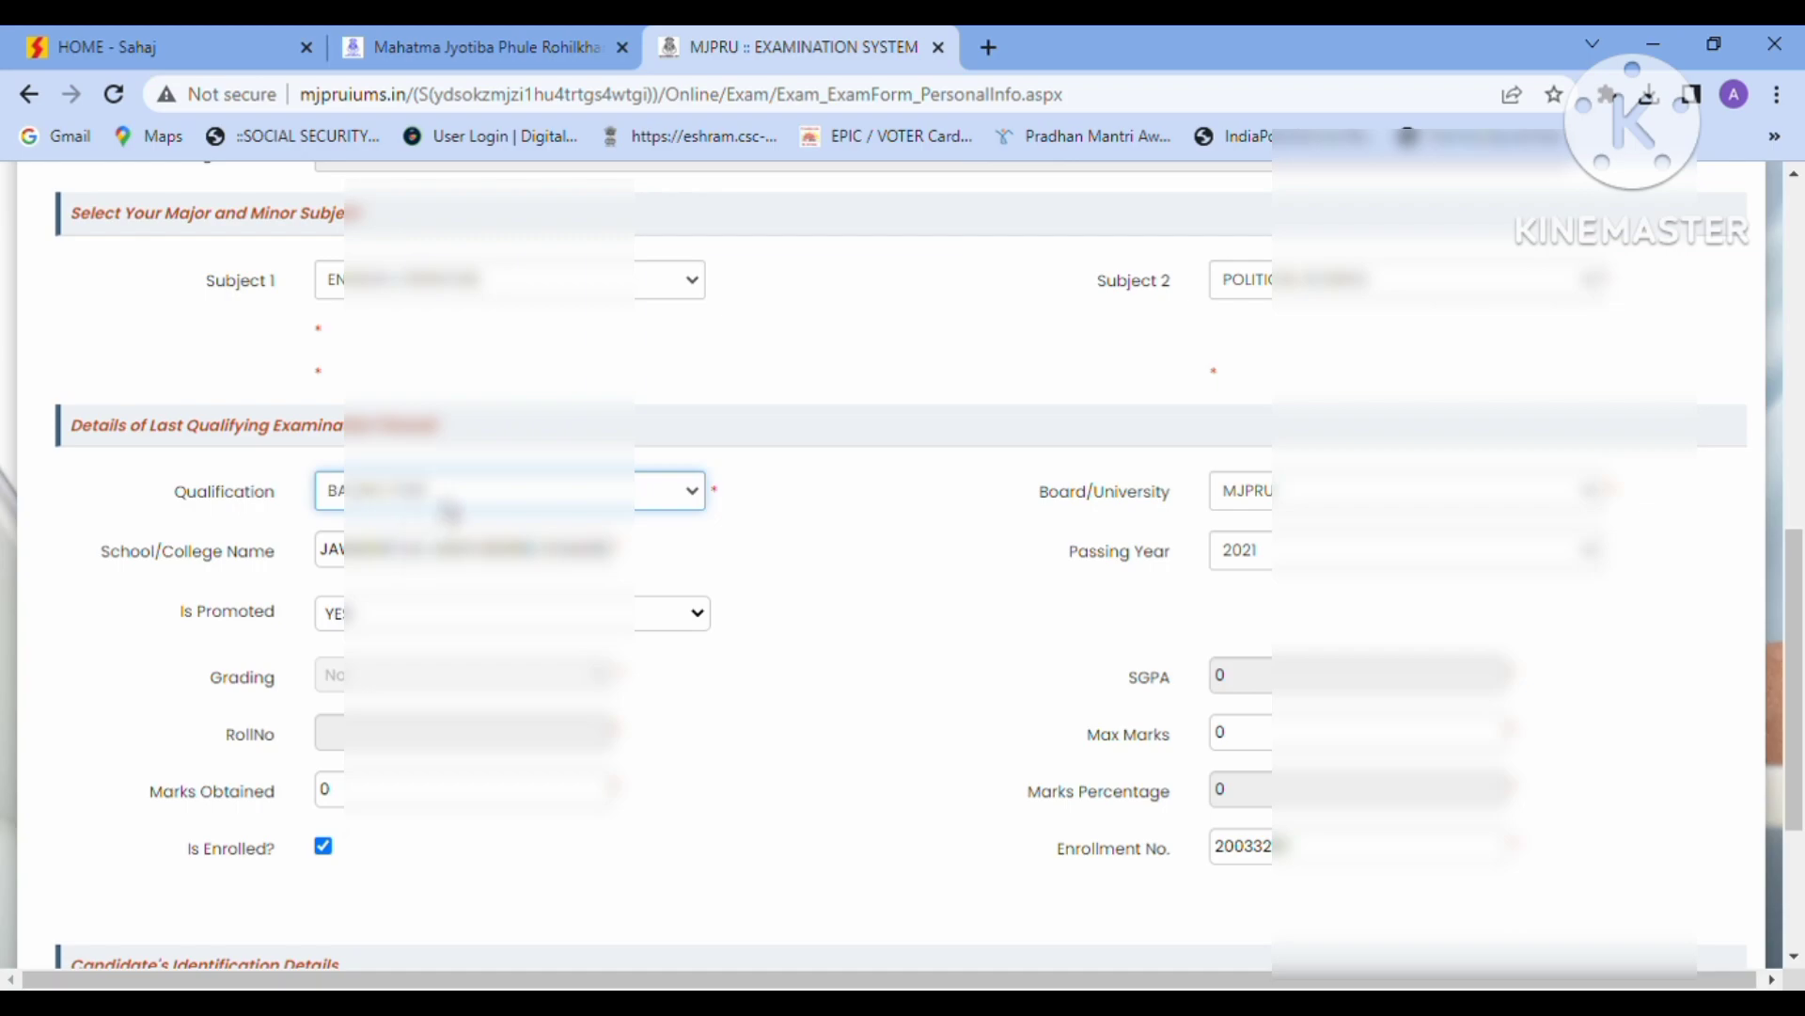
left_click(1292, 565)
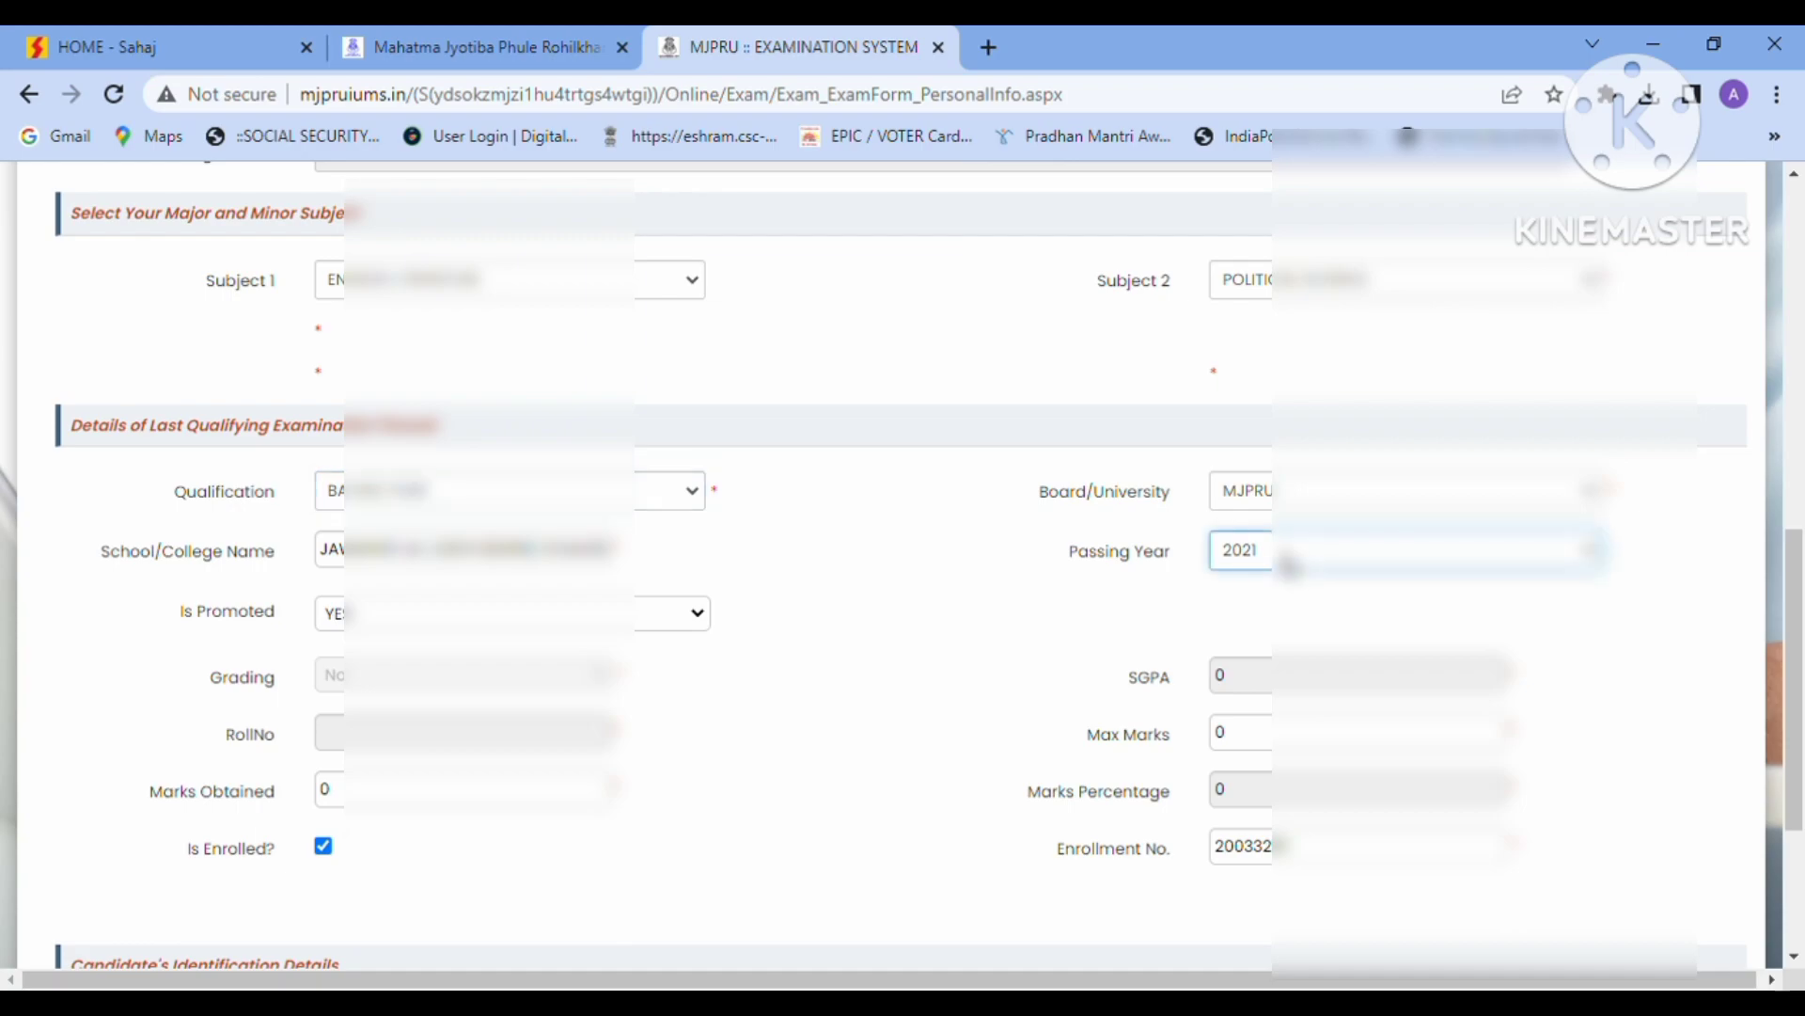
key("Down")
left_click(466, 625)
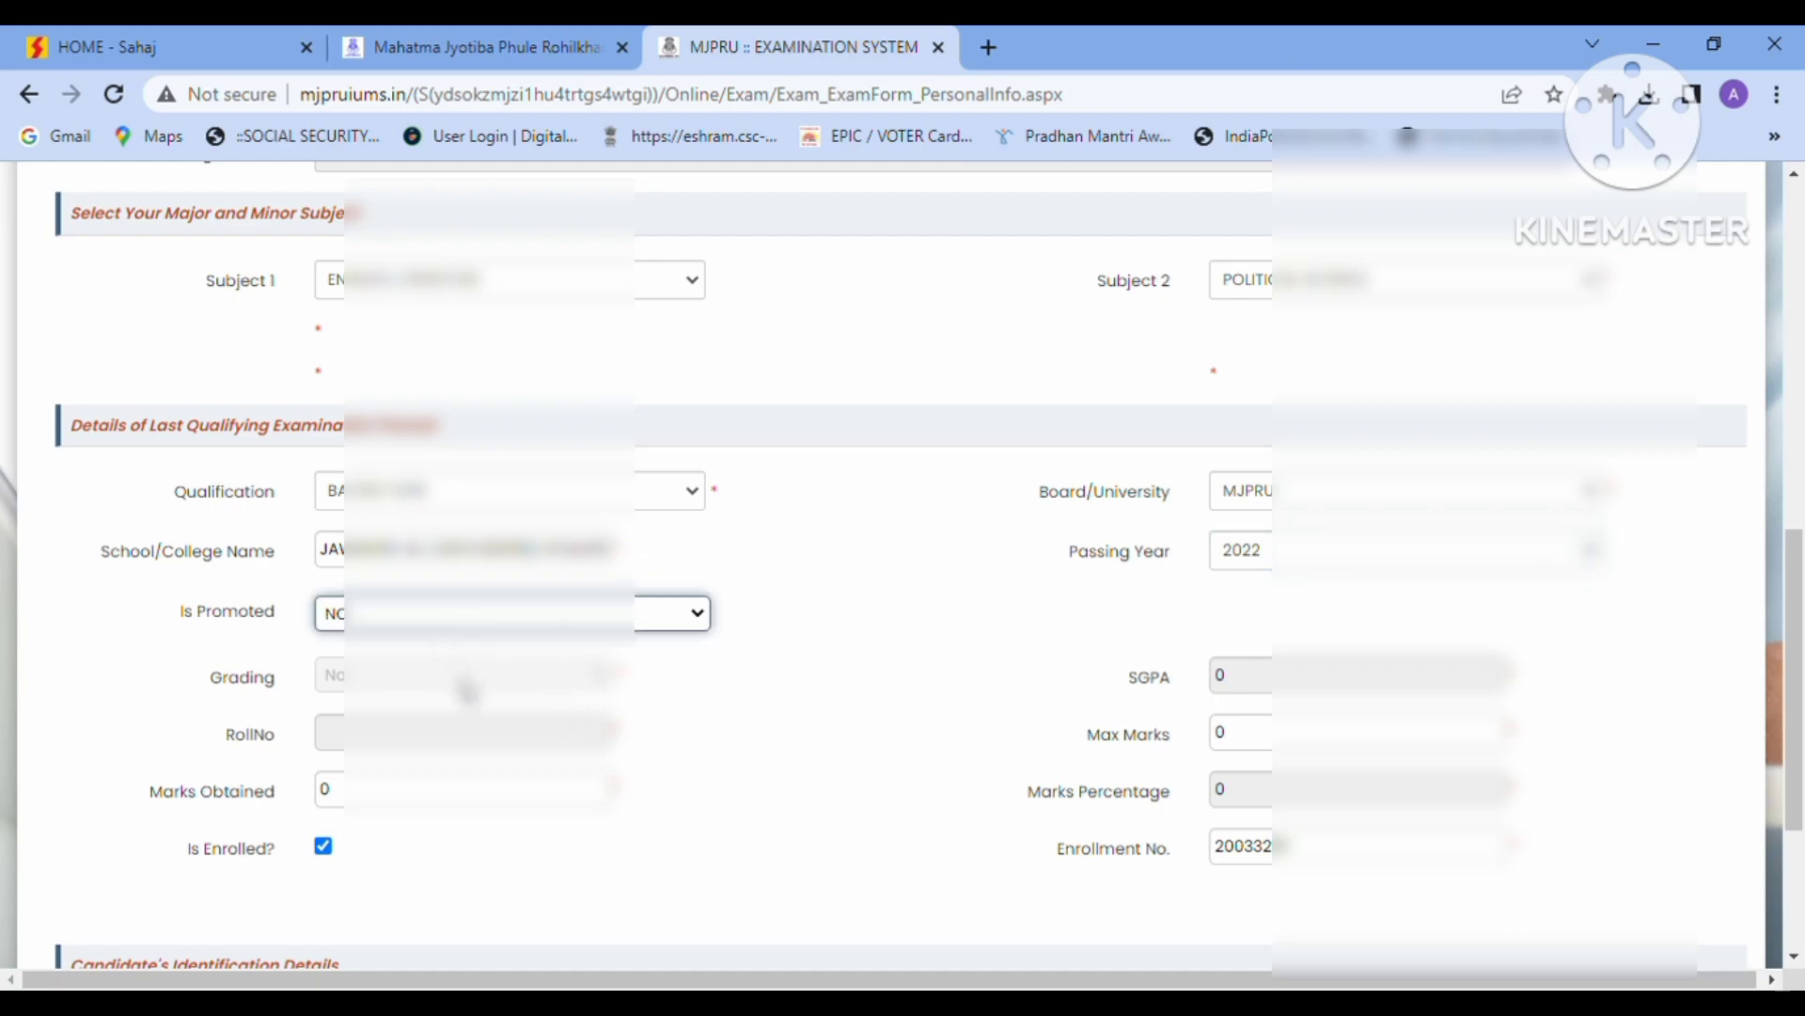
- Enter 400 as the maximum marks and 205 as the marks obtained for the last qualifying examination
scroll(482, 708, "down", 2)
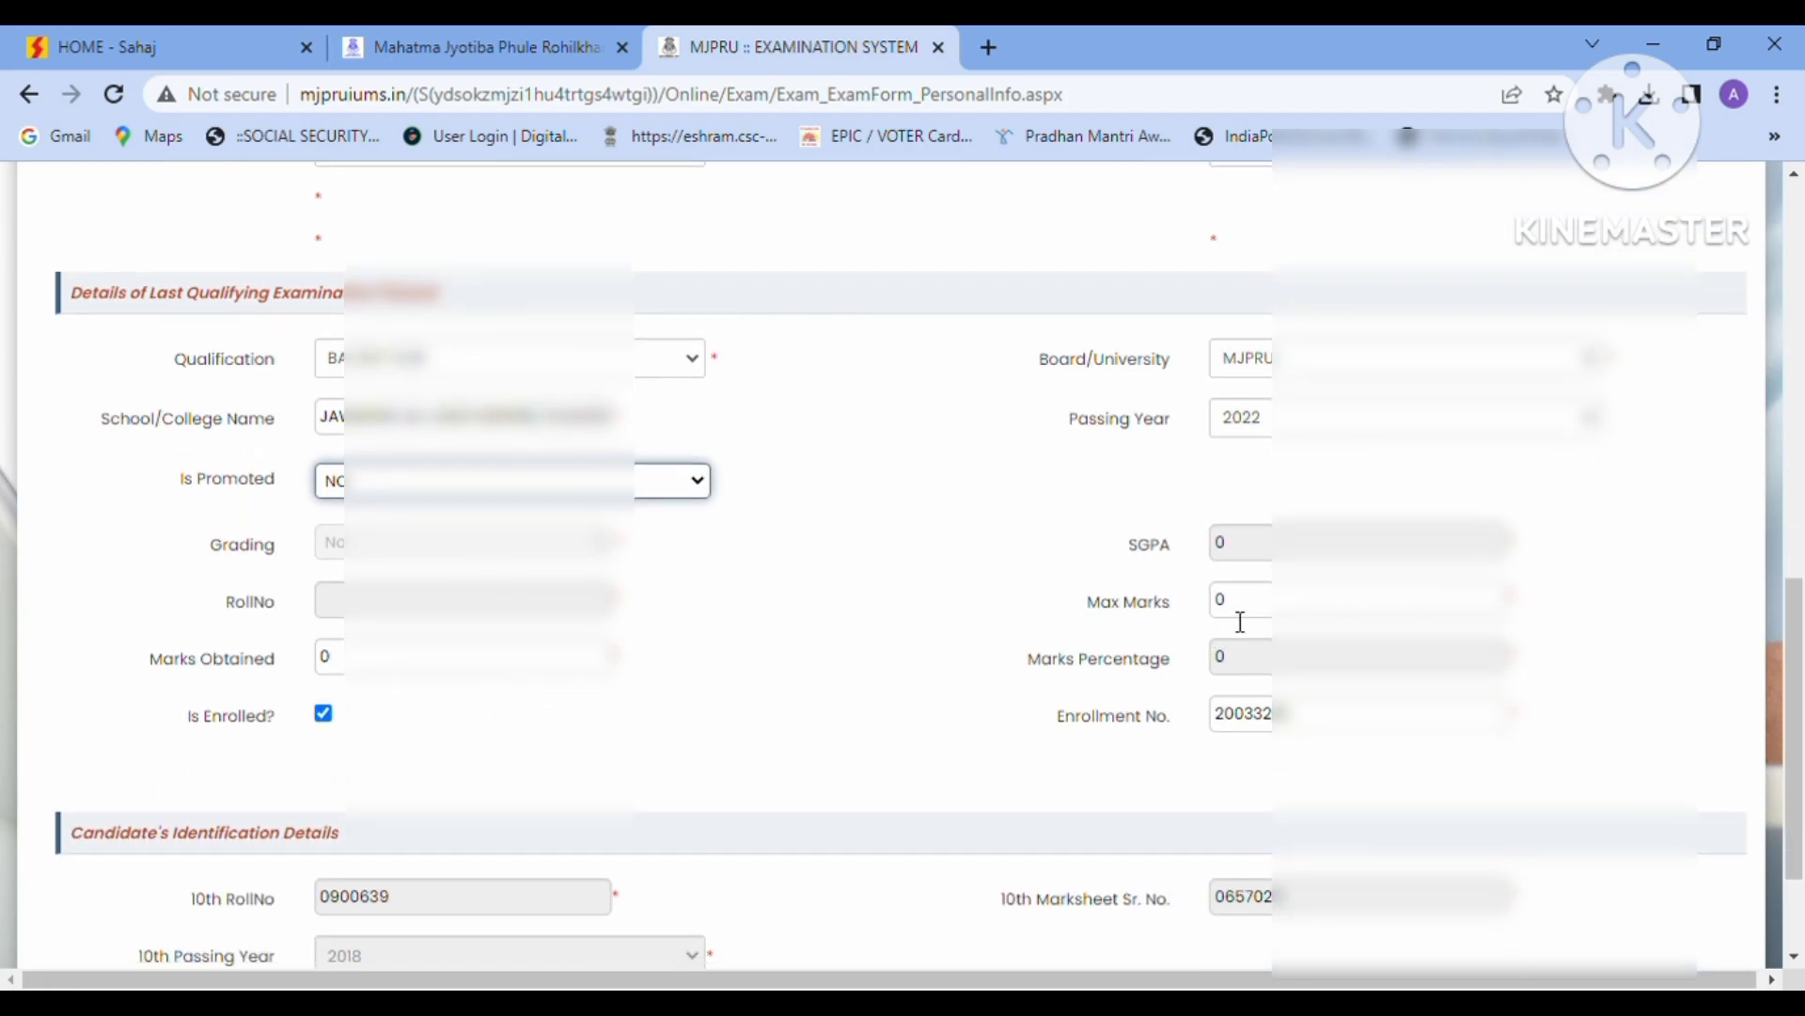
double_click(1234, 621)
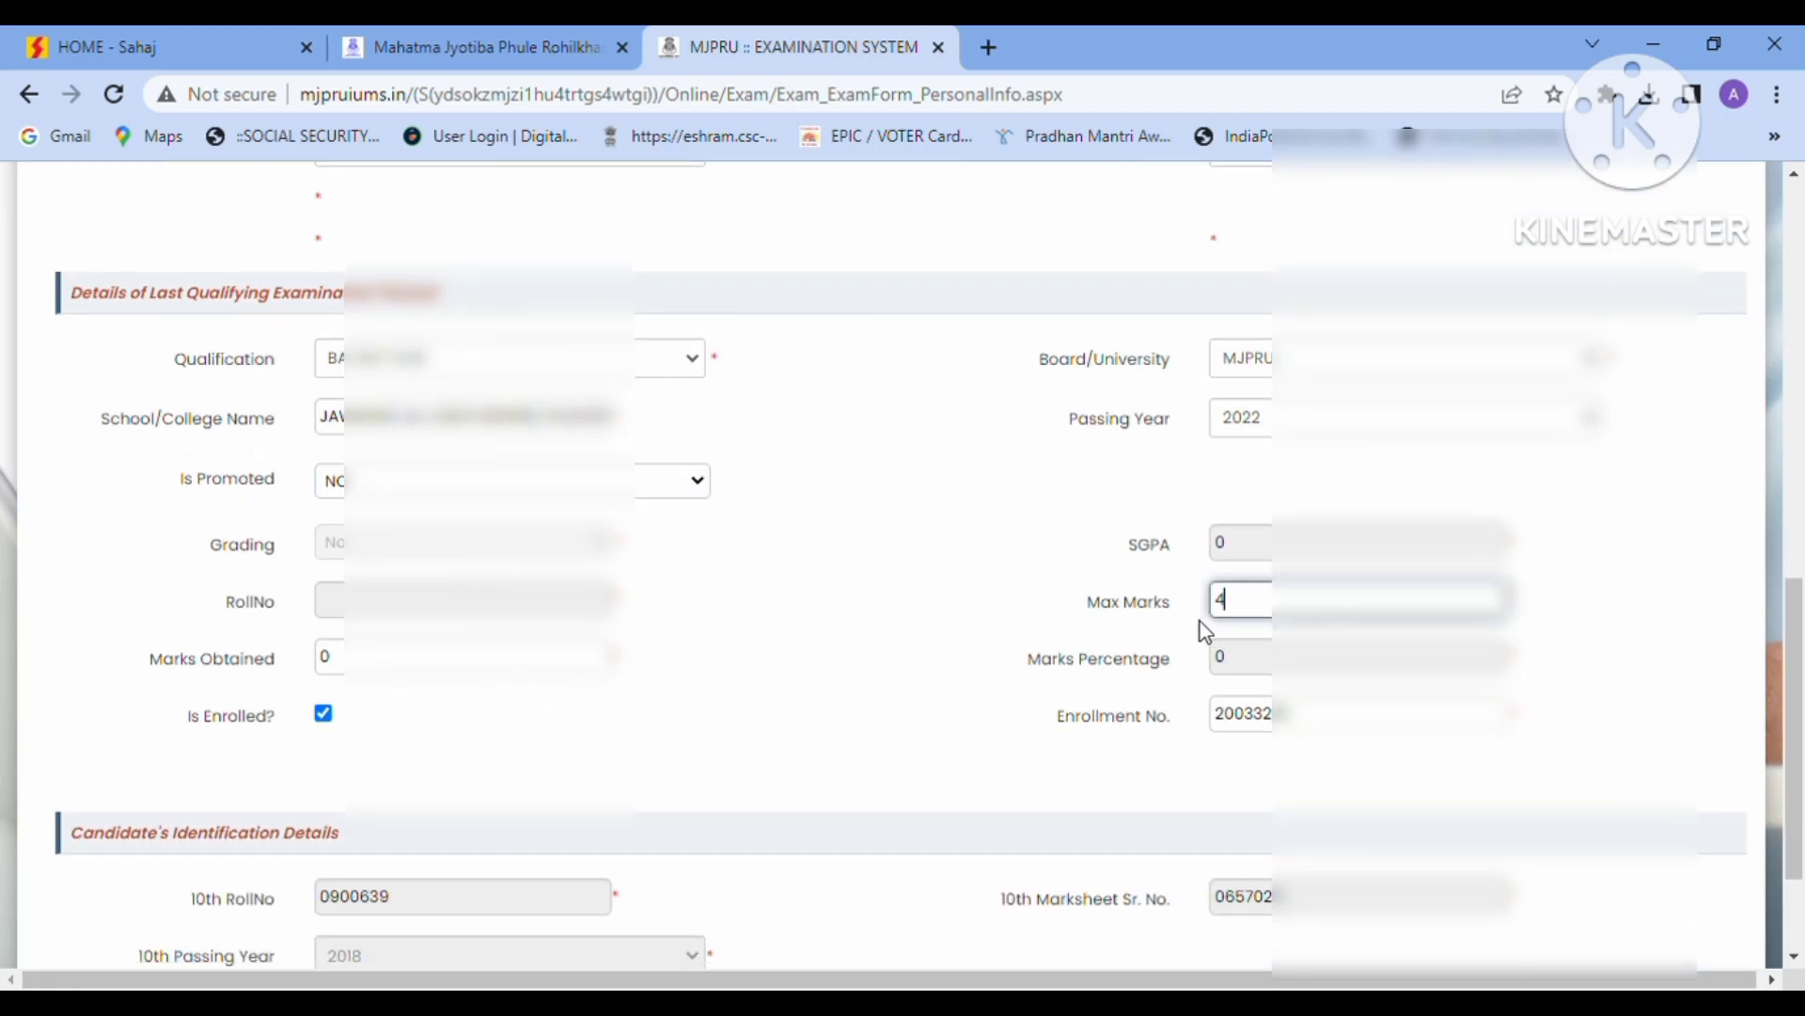
type("400")
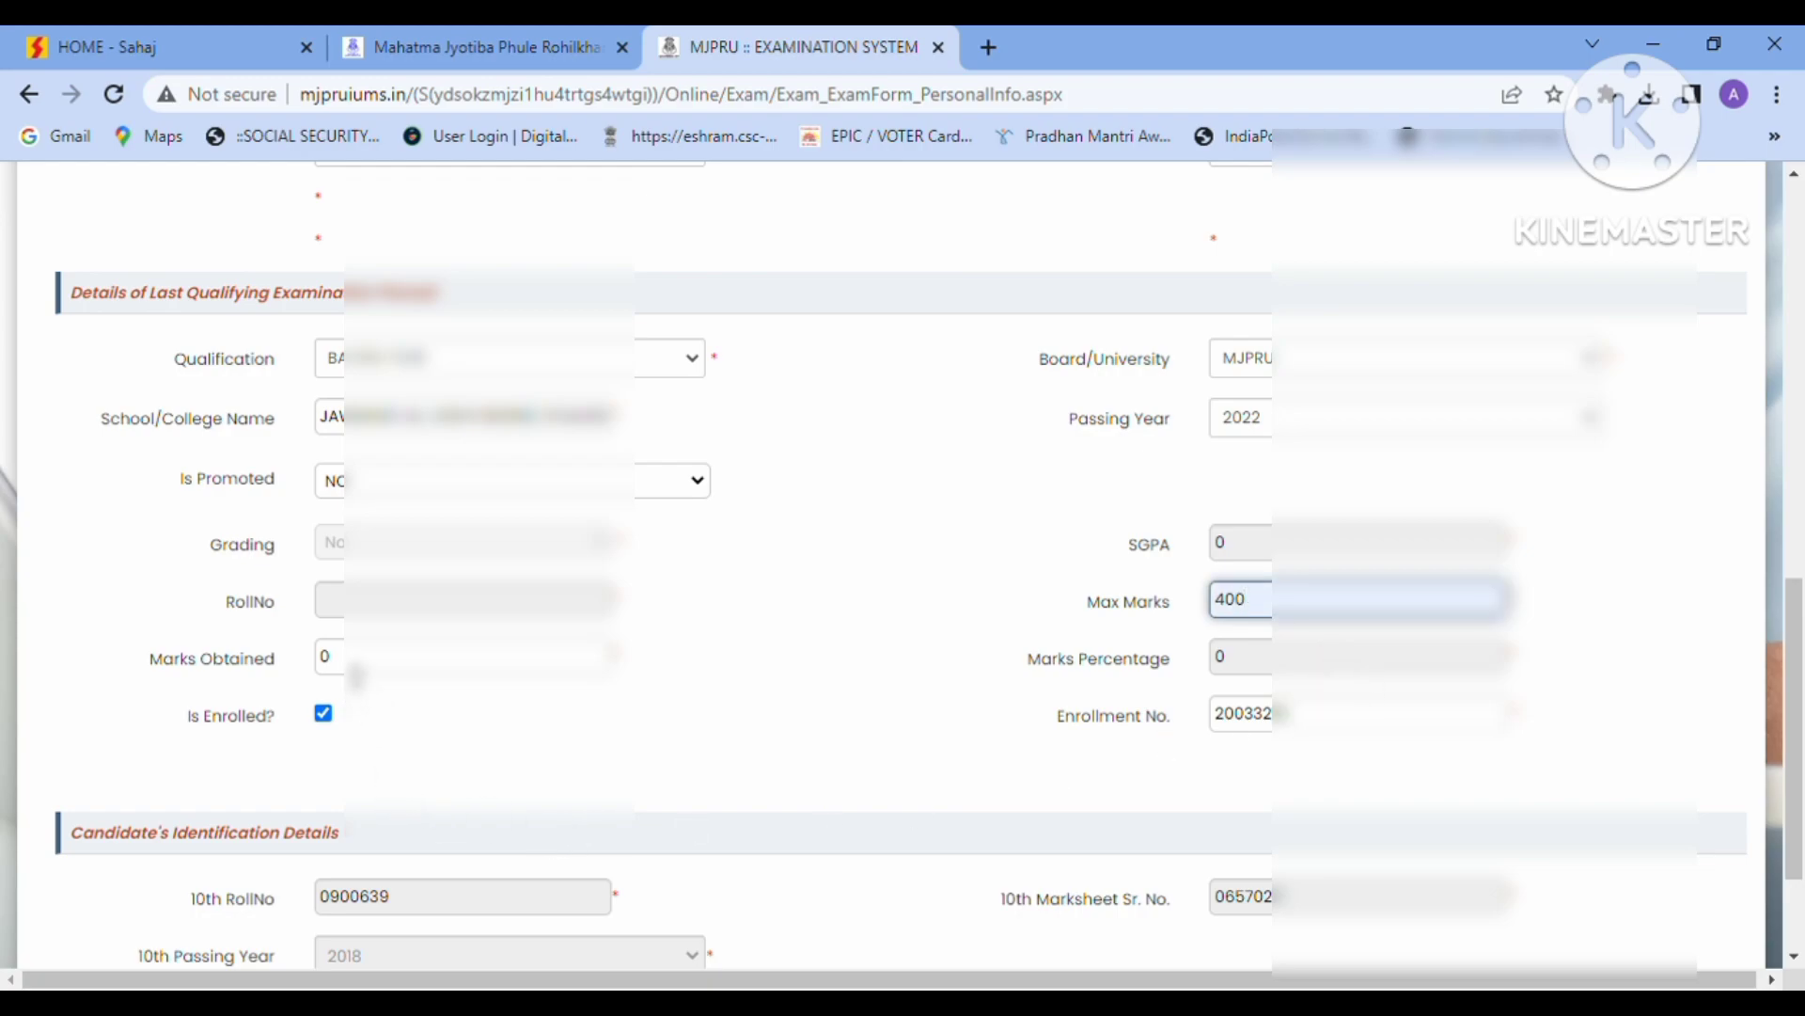
key("Tab")
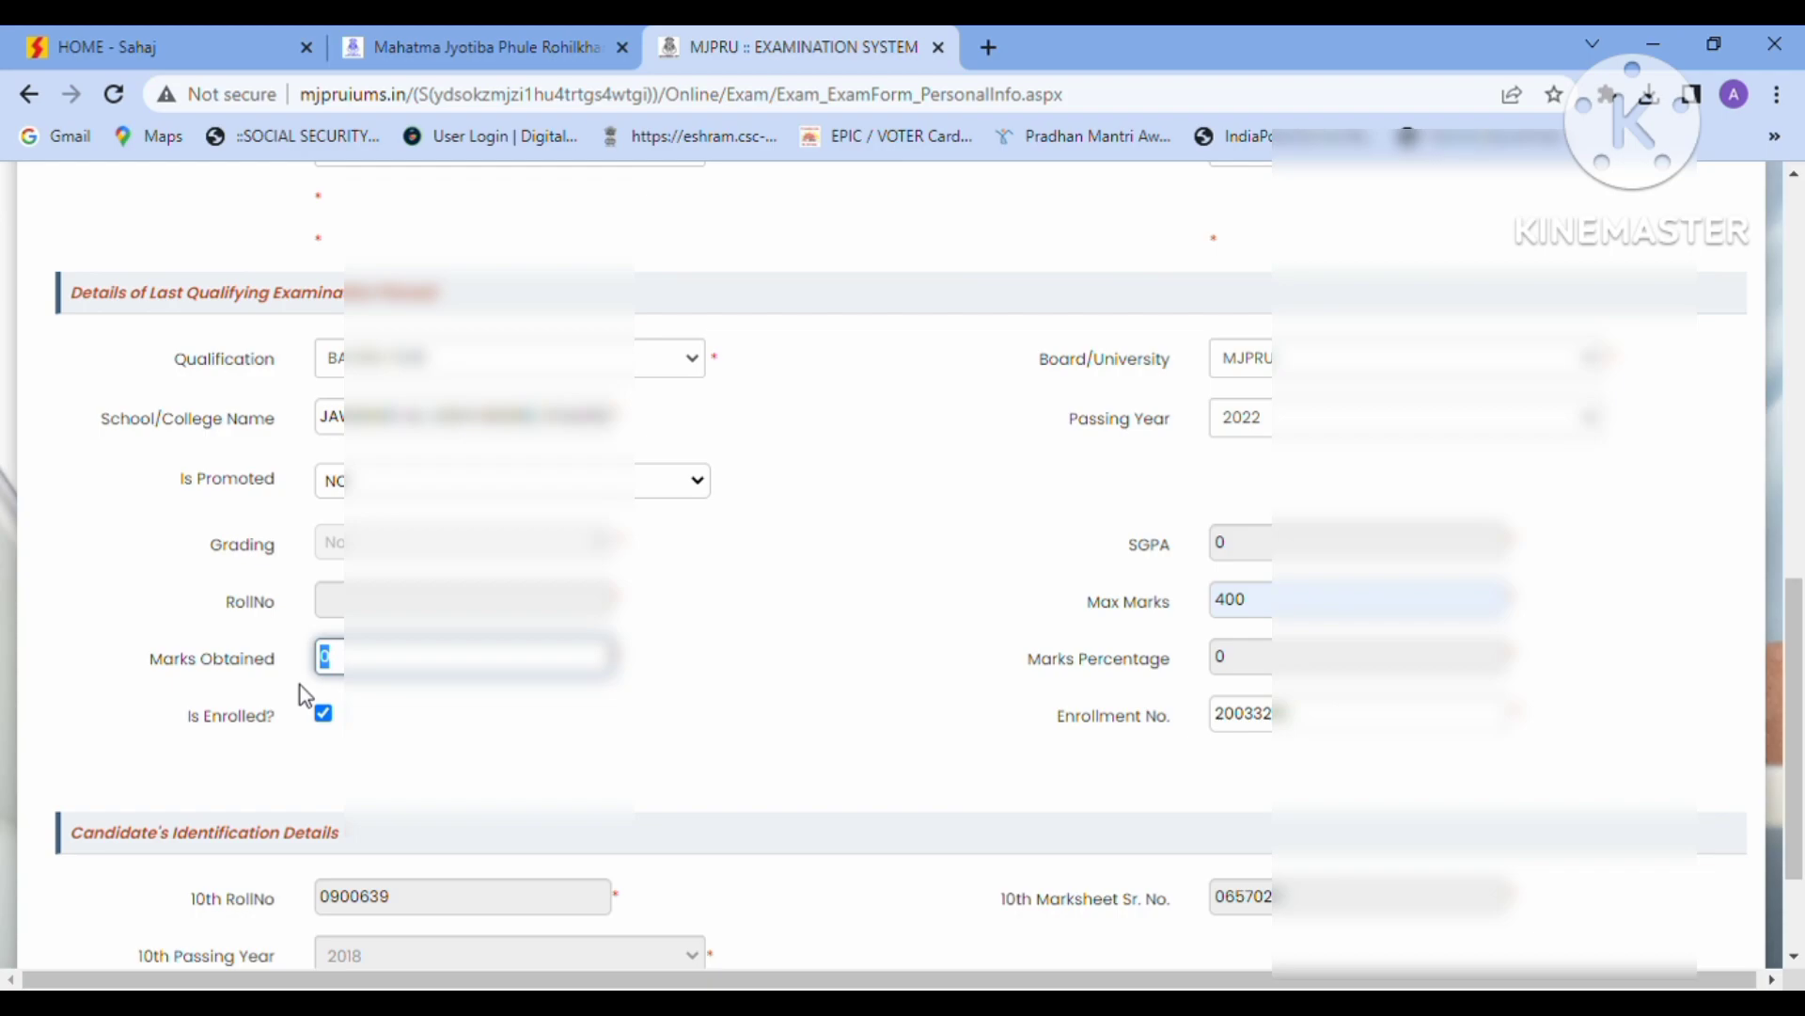
type("205")
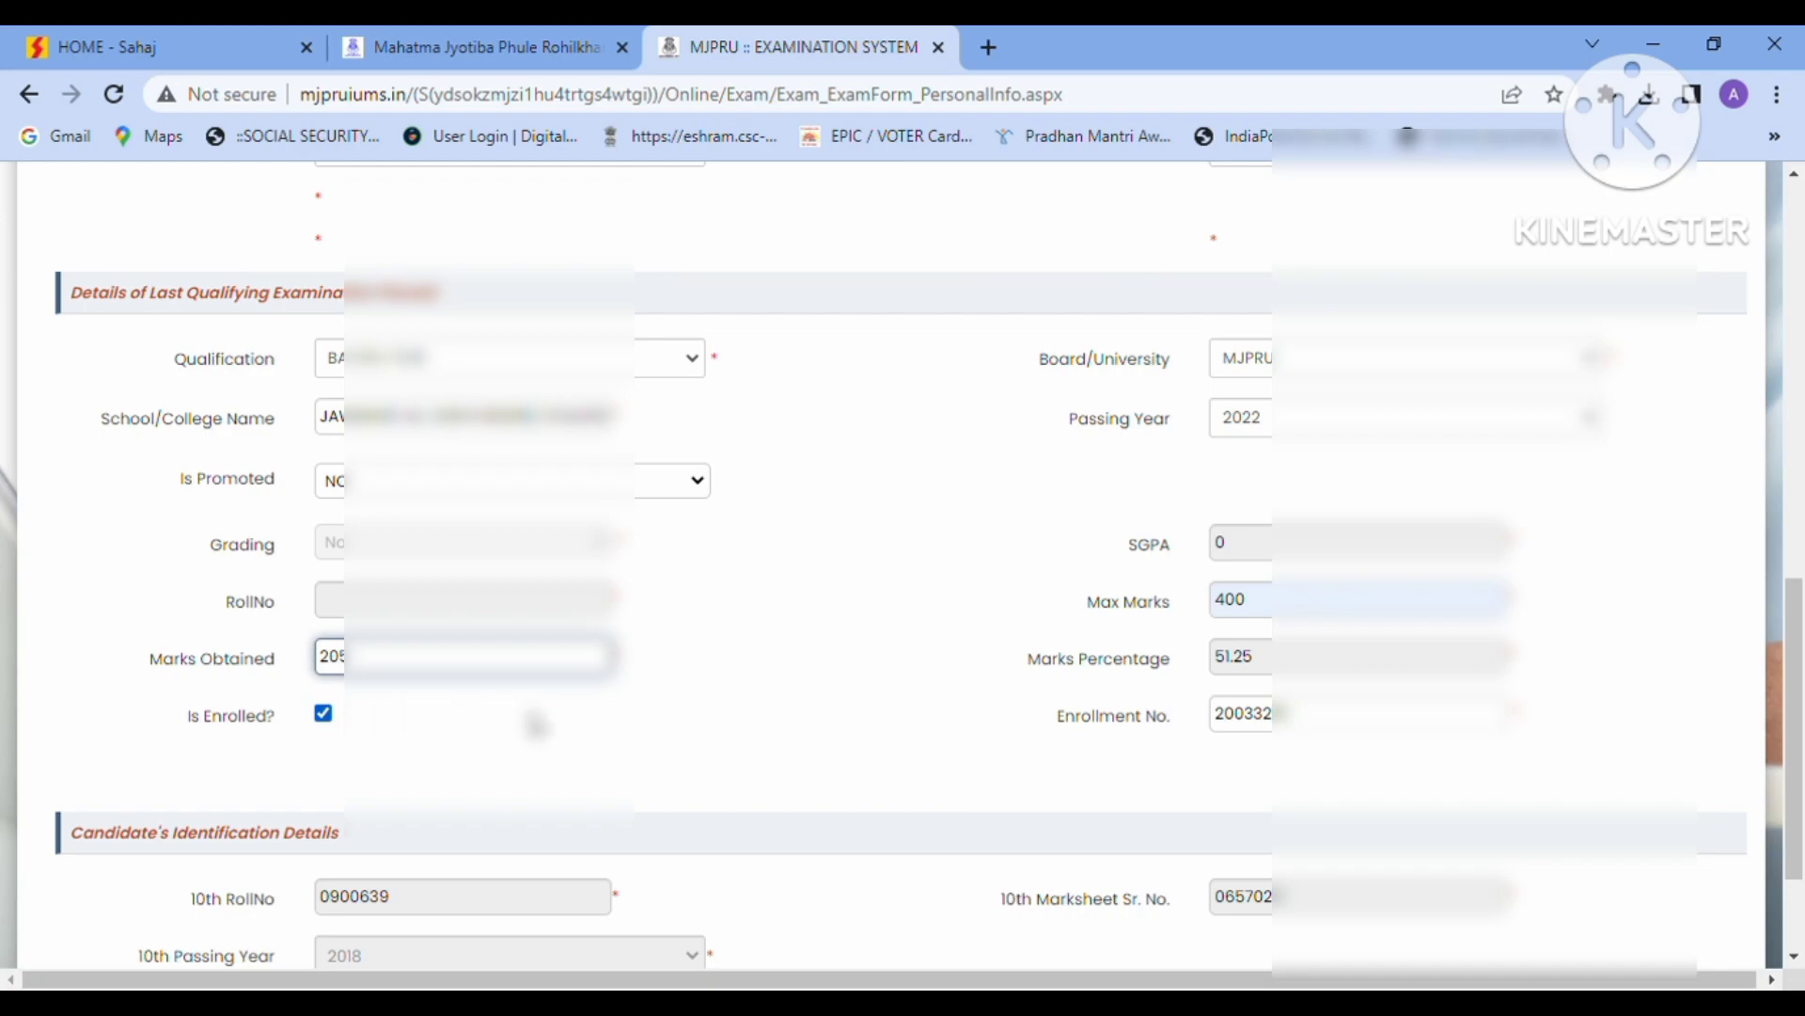
- Leave the candidate marked as enrolled and update the personal details form
key("Tab")
key("space")
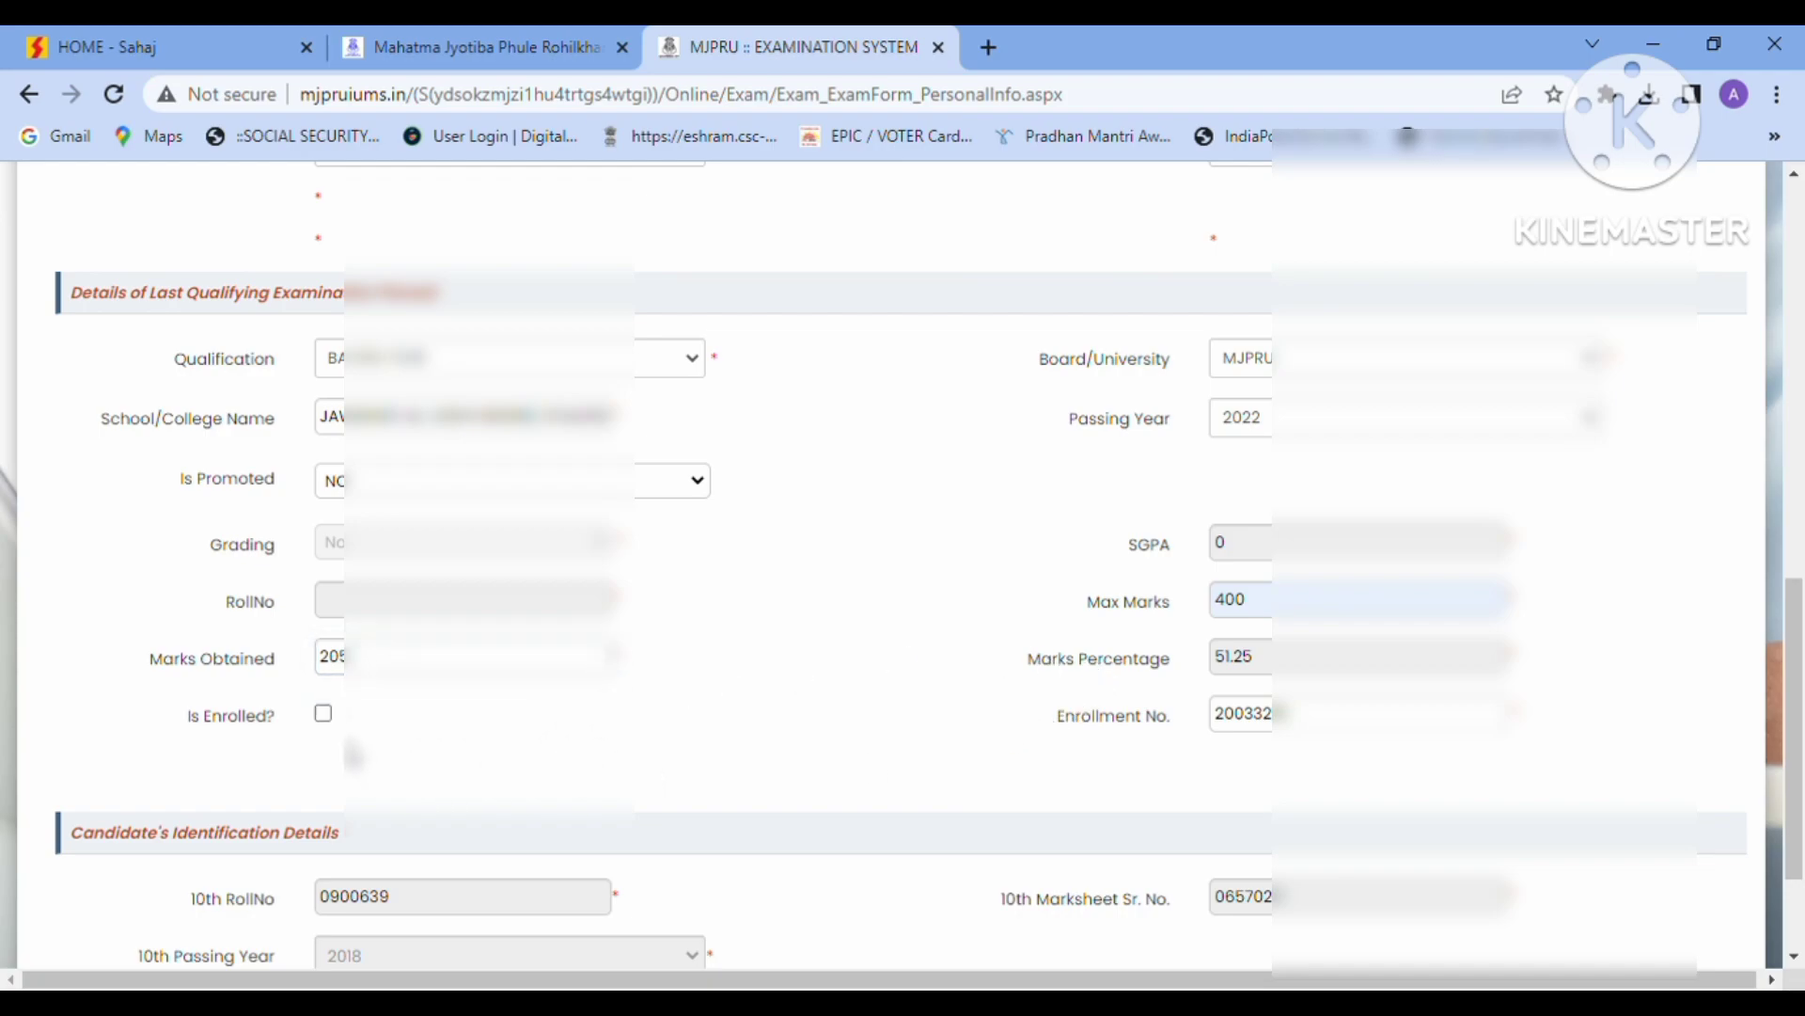
left_click(325, 717)
scroll(1091, 730, "down", 2)
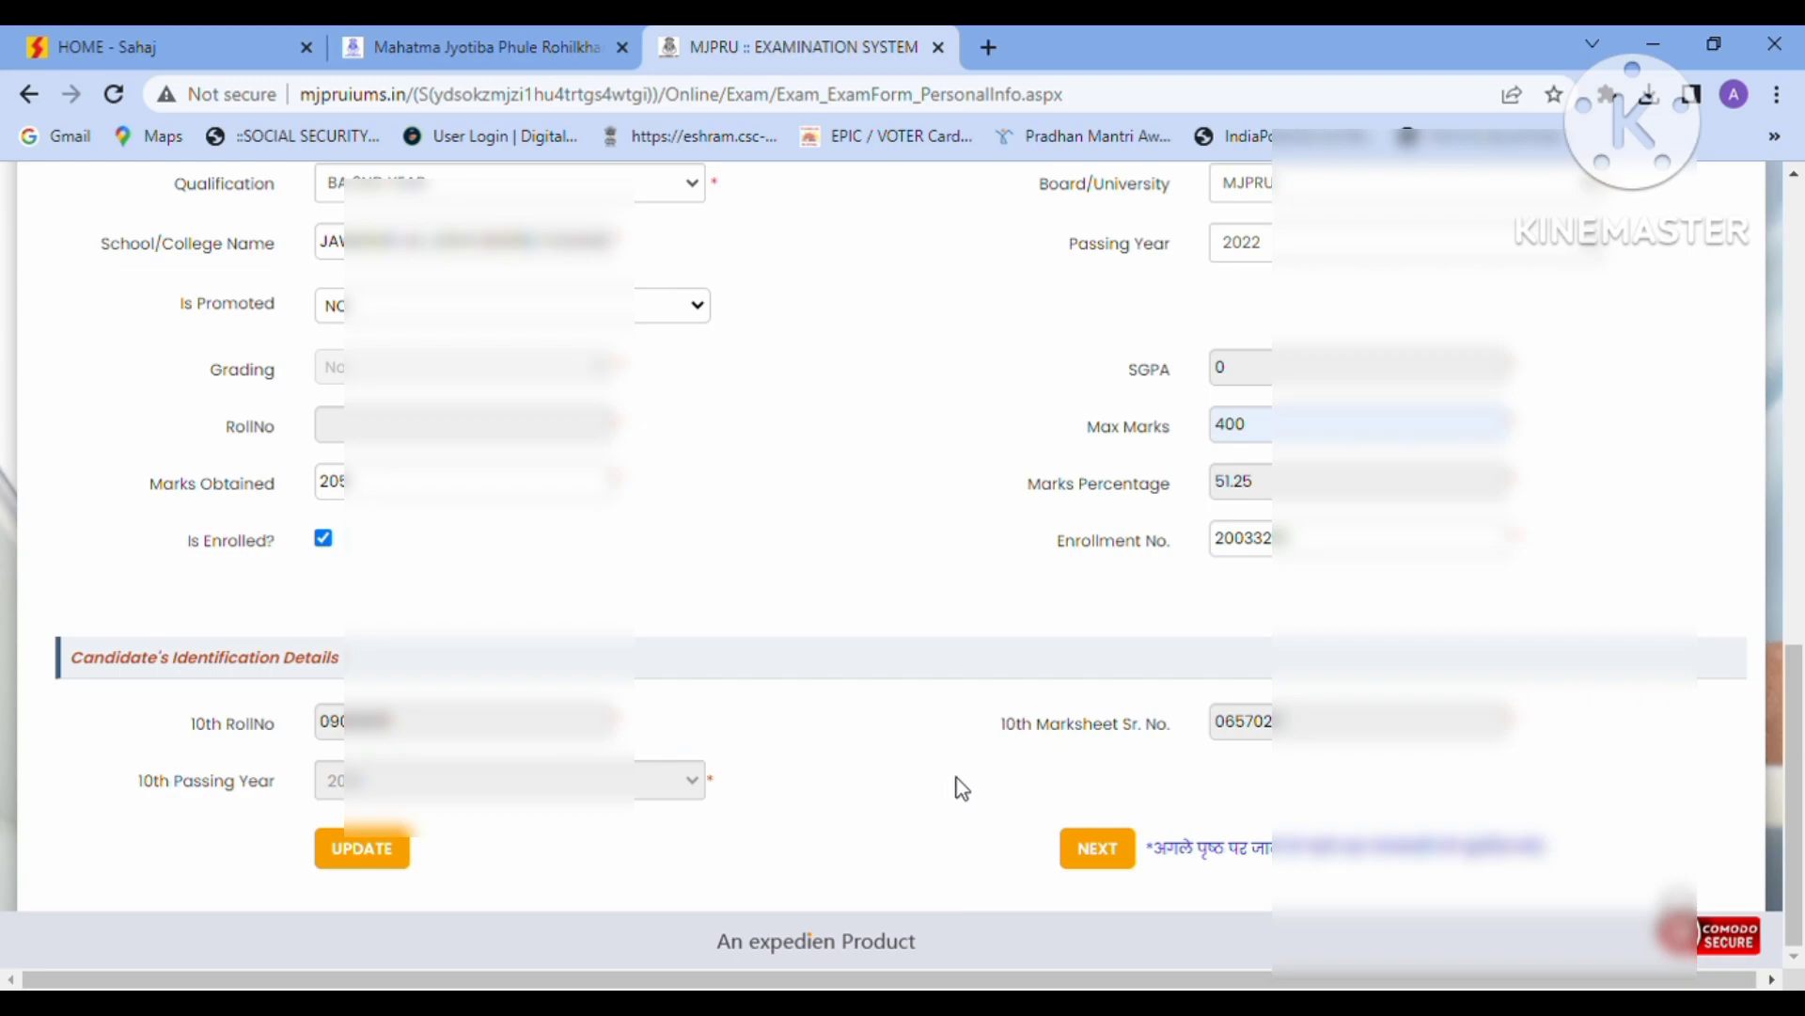
left_click(373, 858)
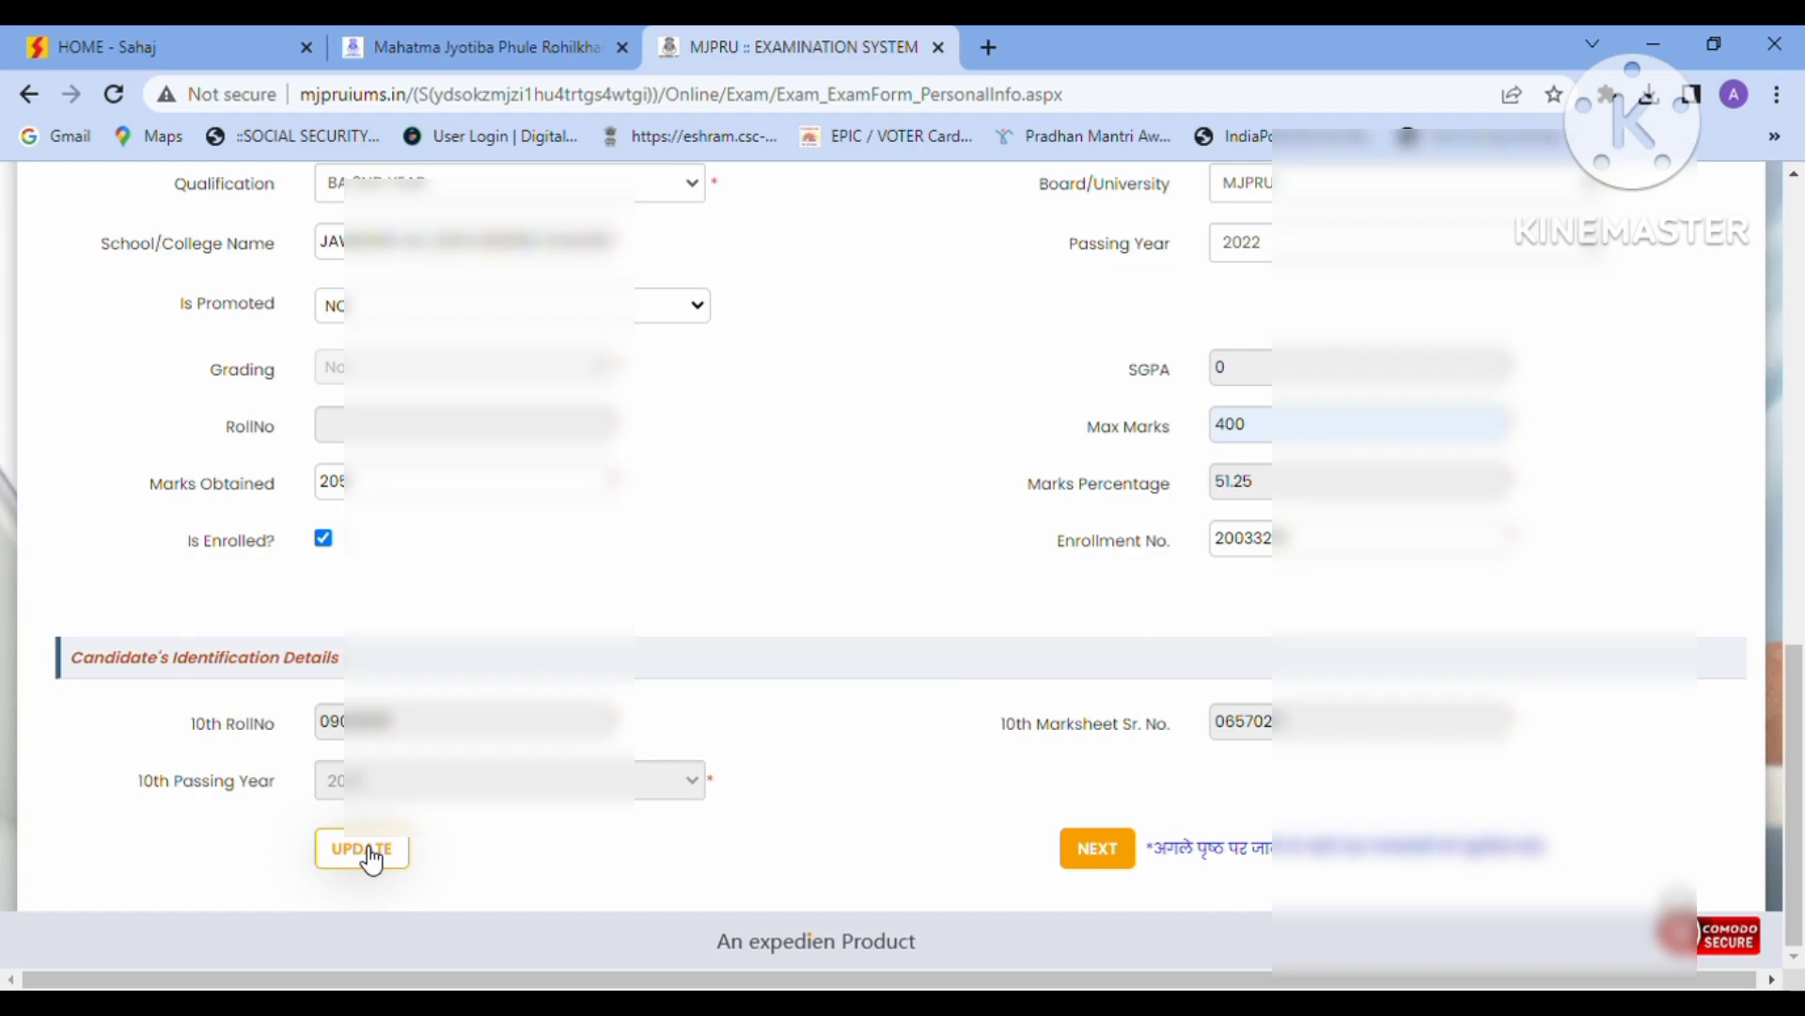
scroll(372, 858, "up", 3)
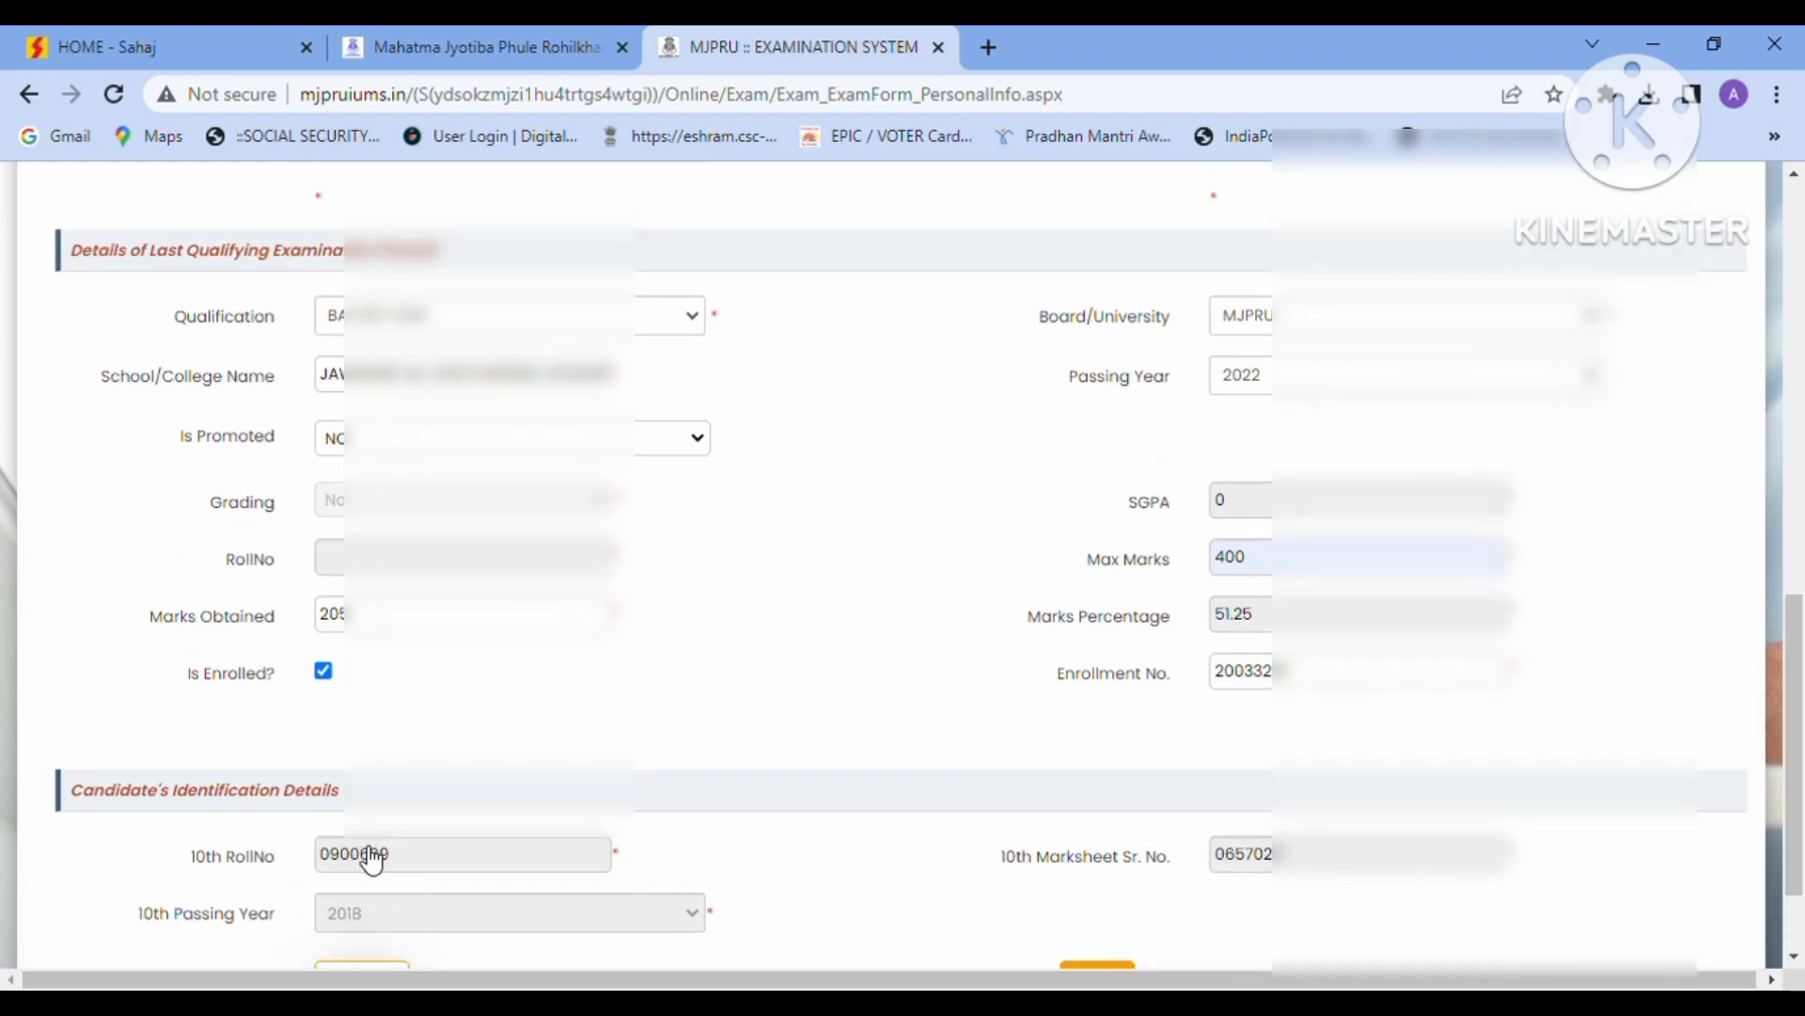
- Mark the permanent address as same as the correspondence address and continue past the photo and signature page to the exam form
scroll(371, 855, "down", 3)
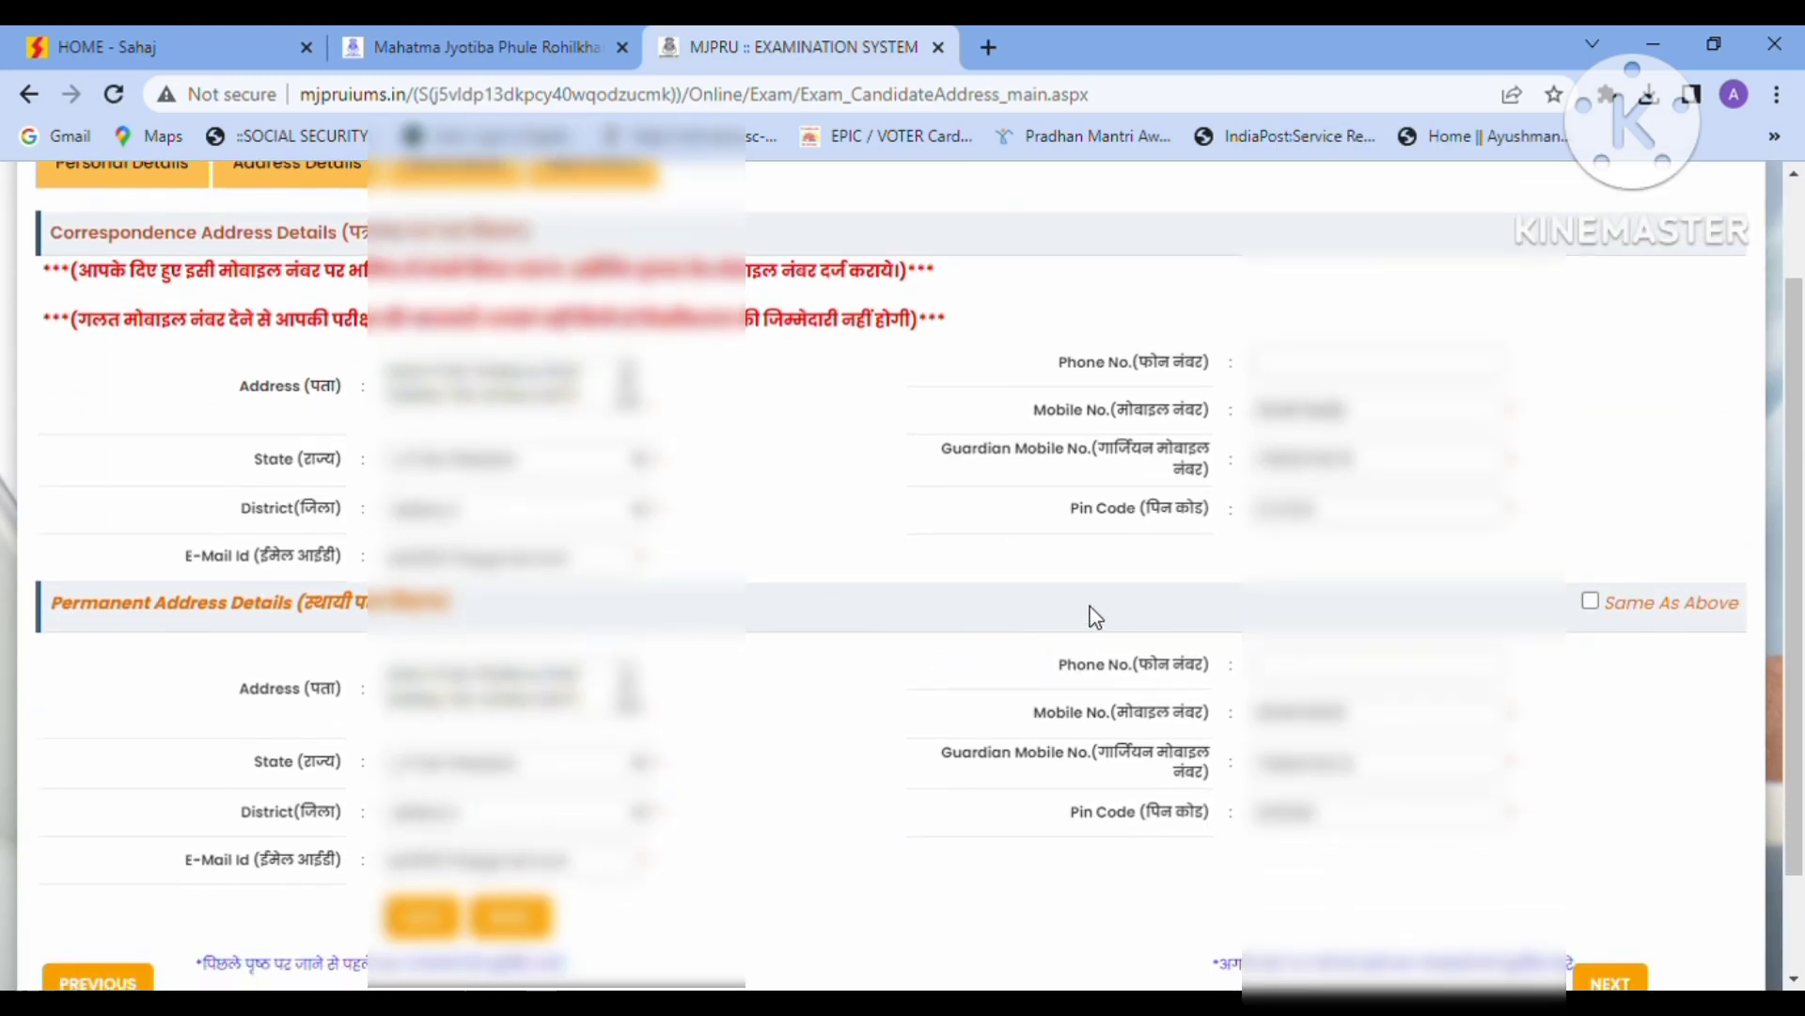
scroll(1093, 616, "down", 2)
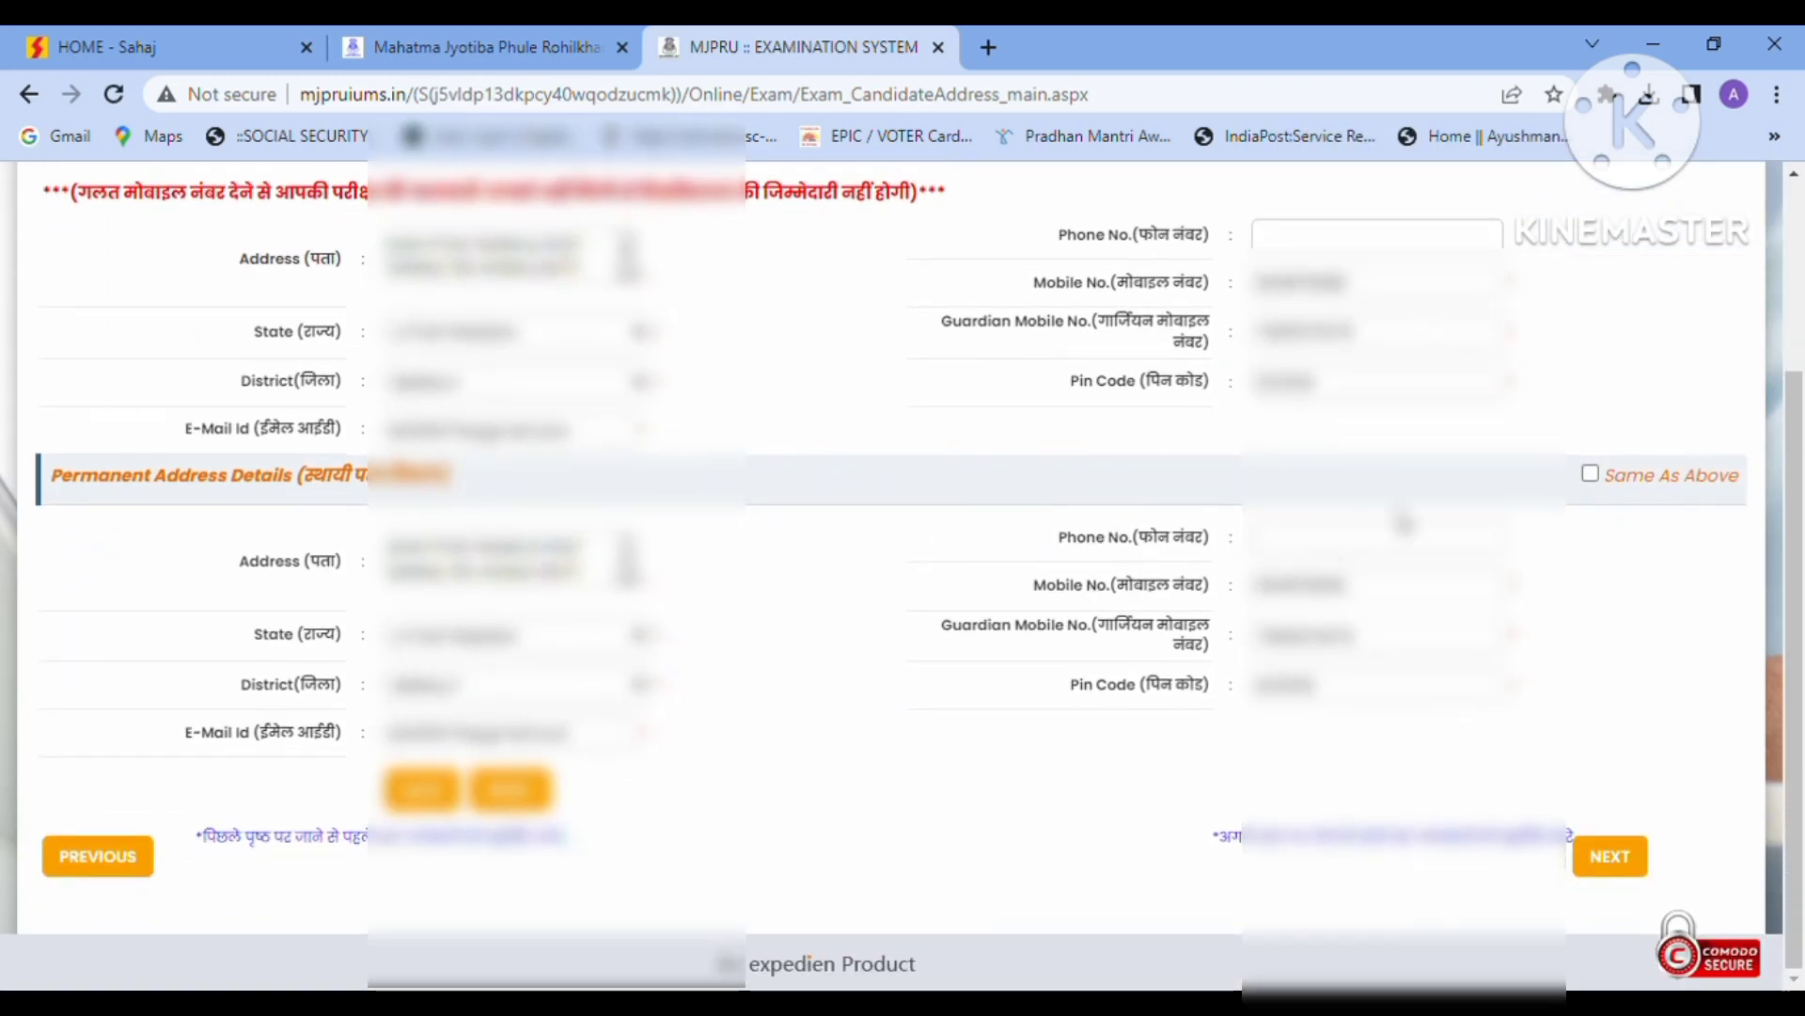
left_click(1591, 474)
left_click(1617, 861)
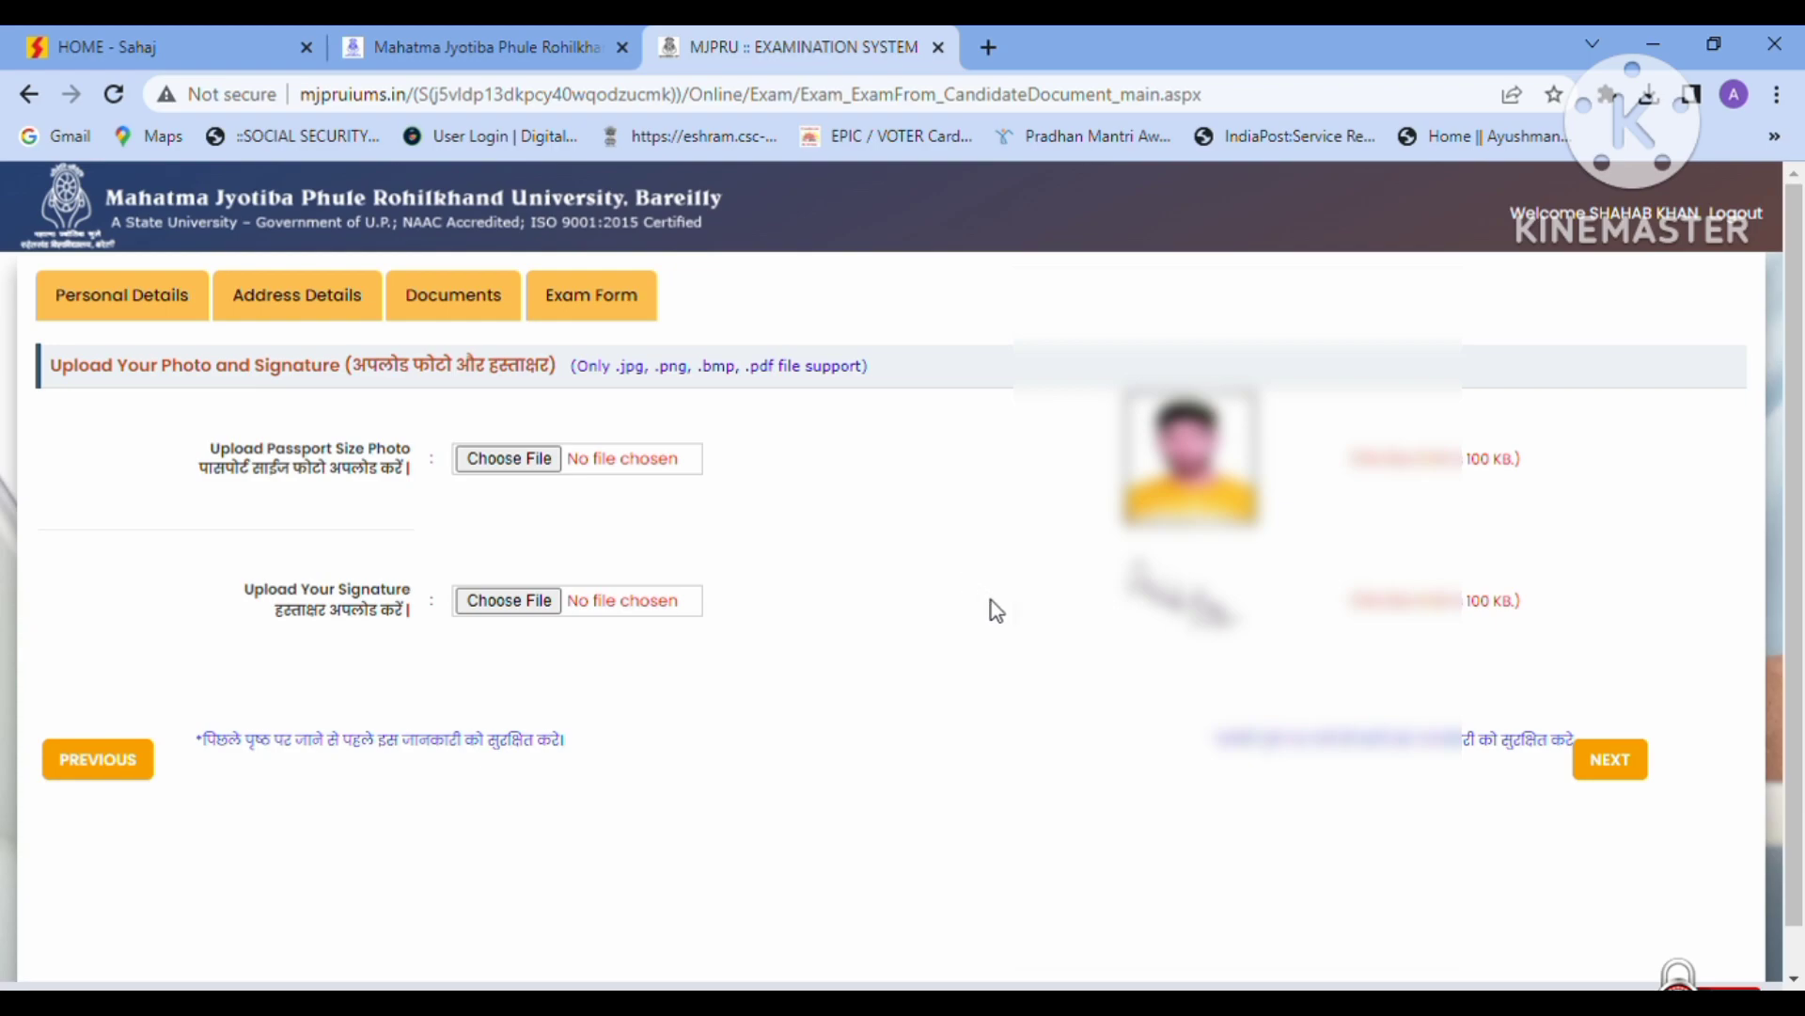
left_click(1608, 784)
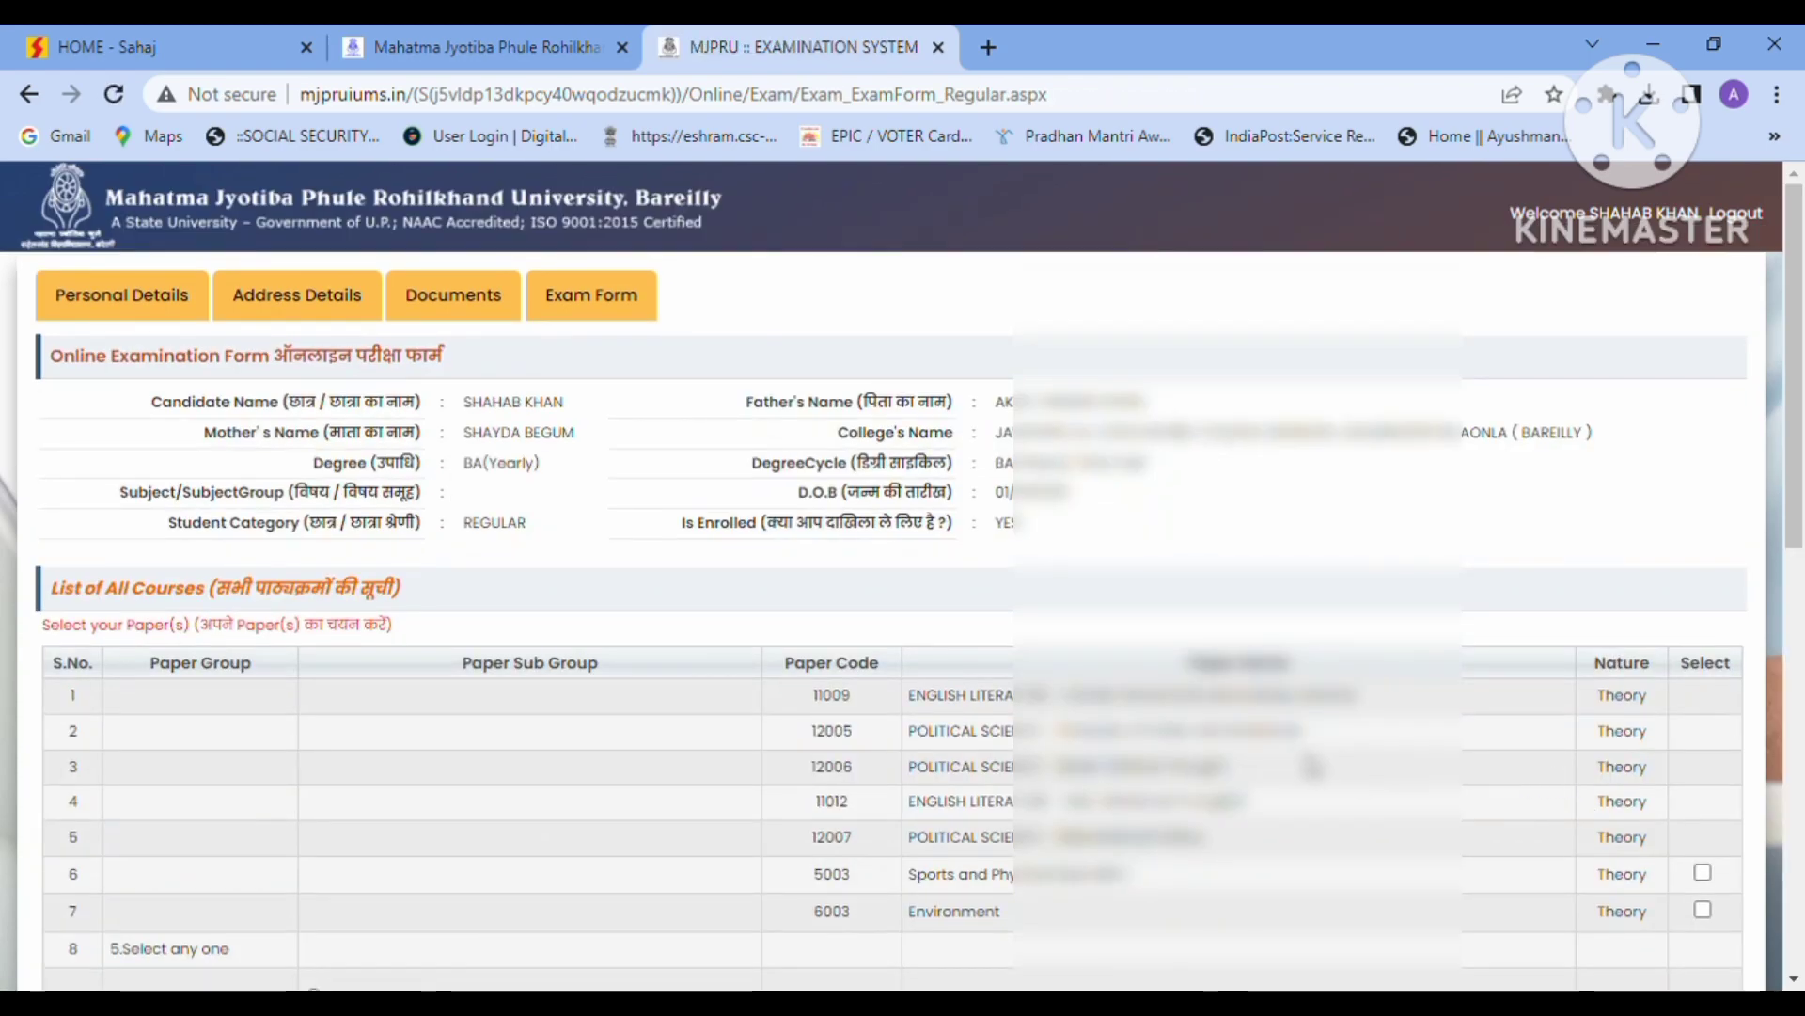
- Select the Sports and Physical Education paper (5003) and choose Indian English Literature as the optional paper group
scroll(1258, 748, "down", 2)
scroll(1257, 748, "down", 1)
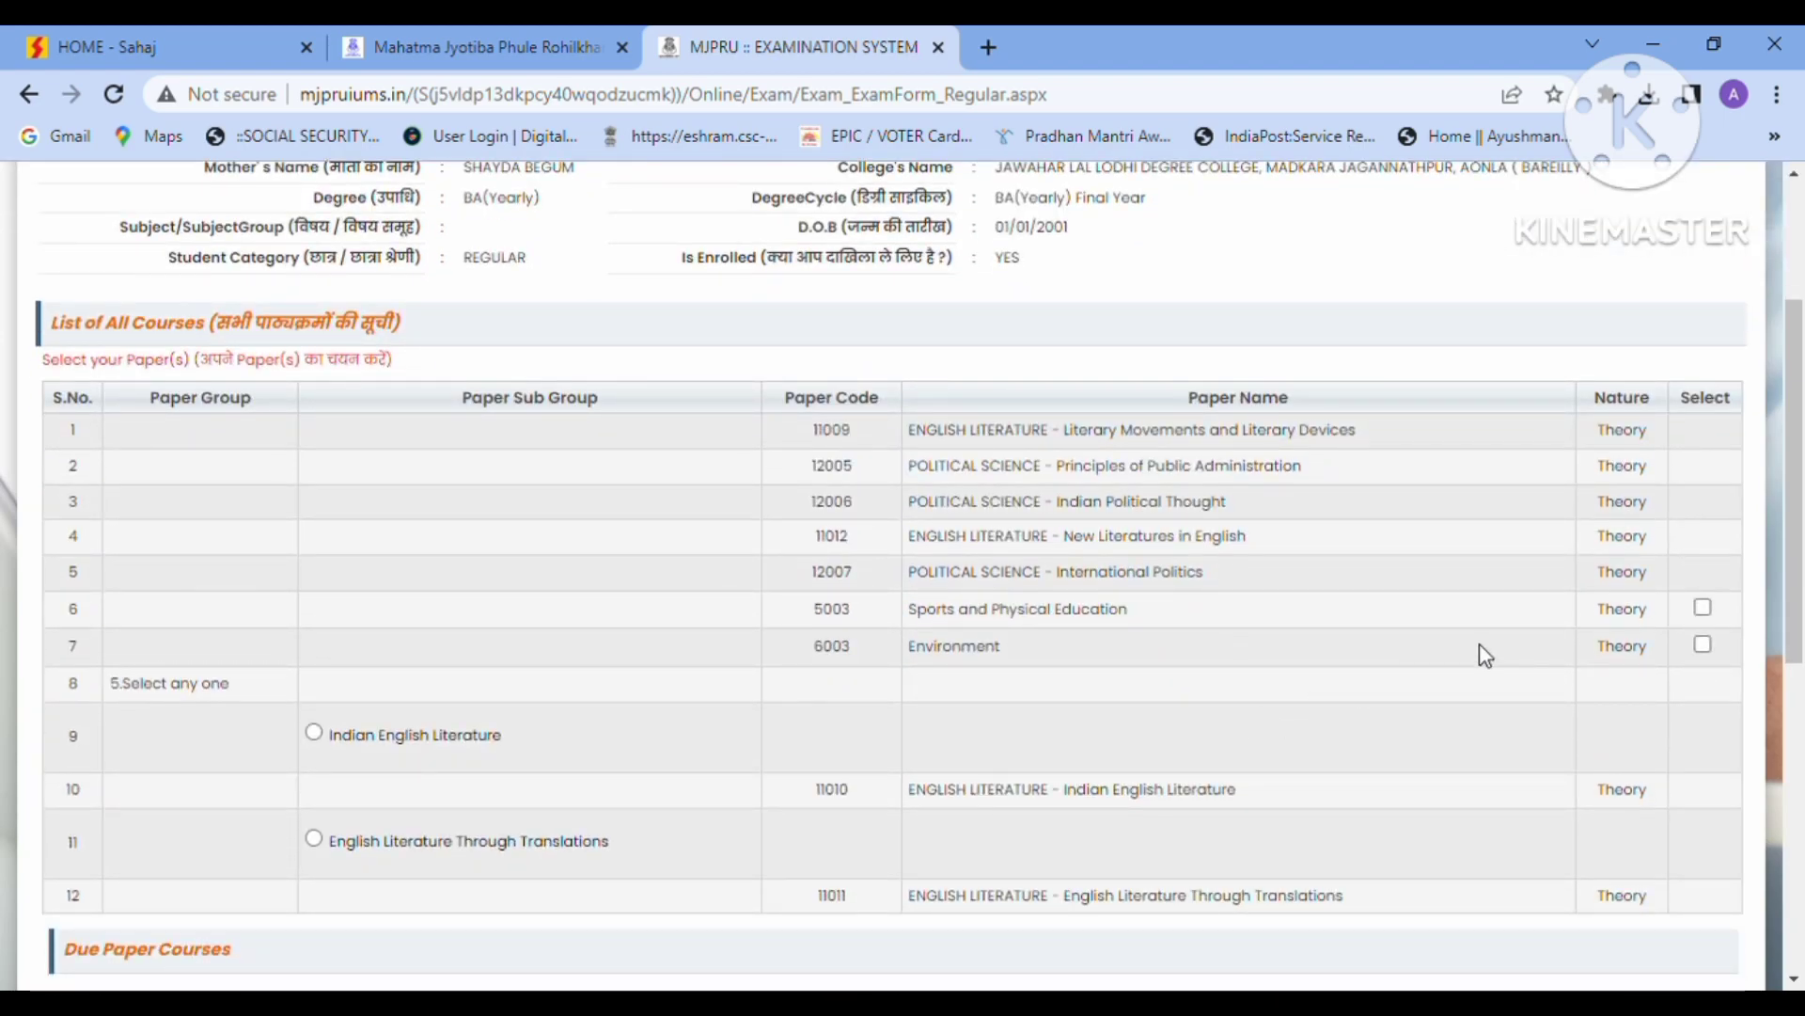
left_click(1698, 613)
scroll(289, 602, "down", 3)
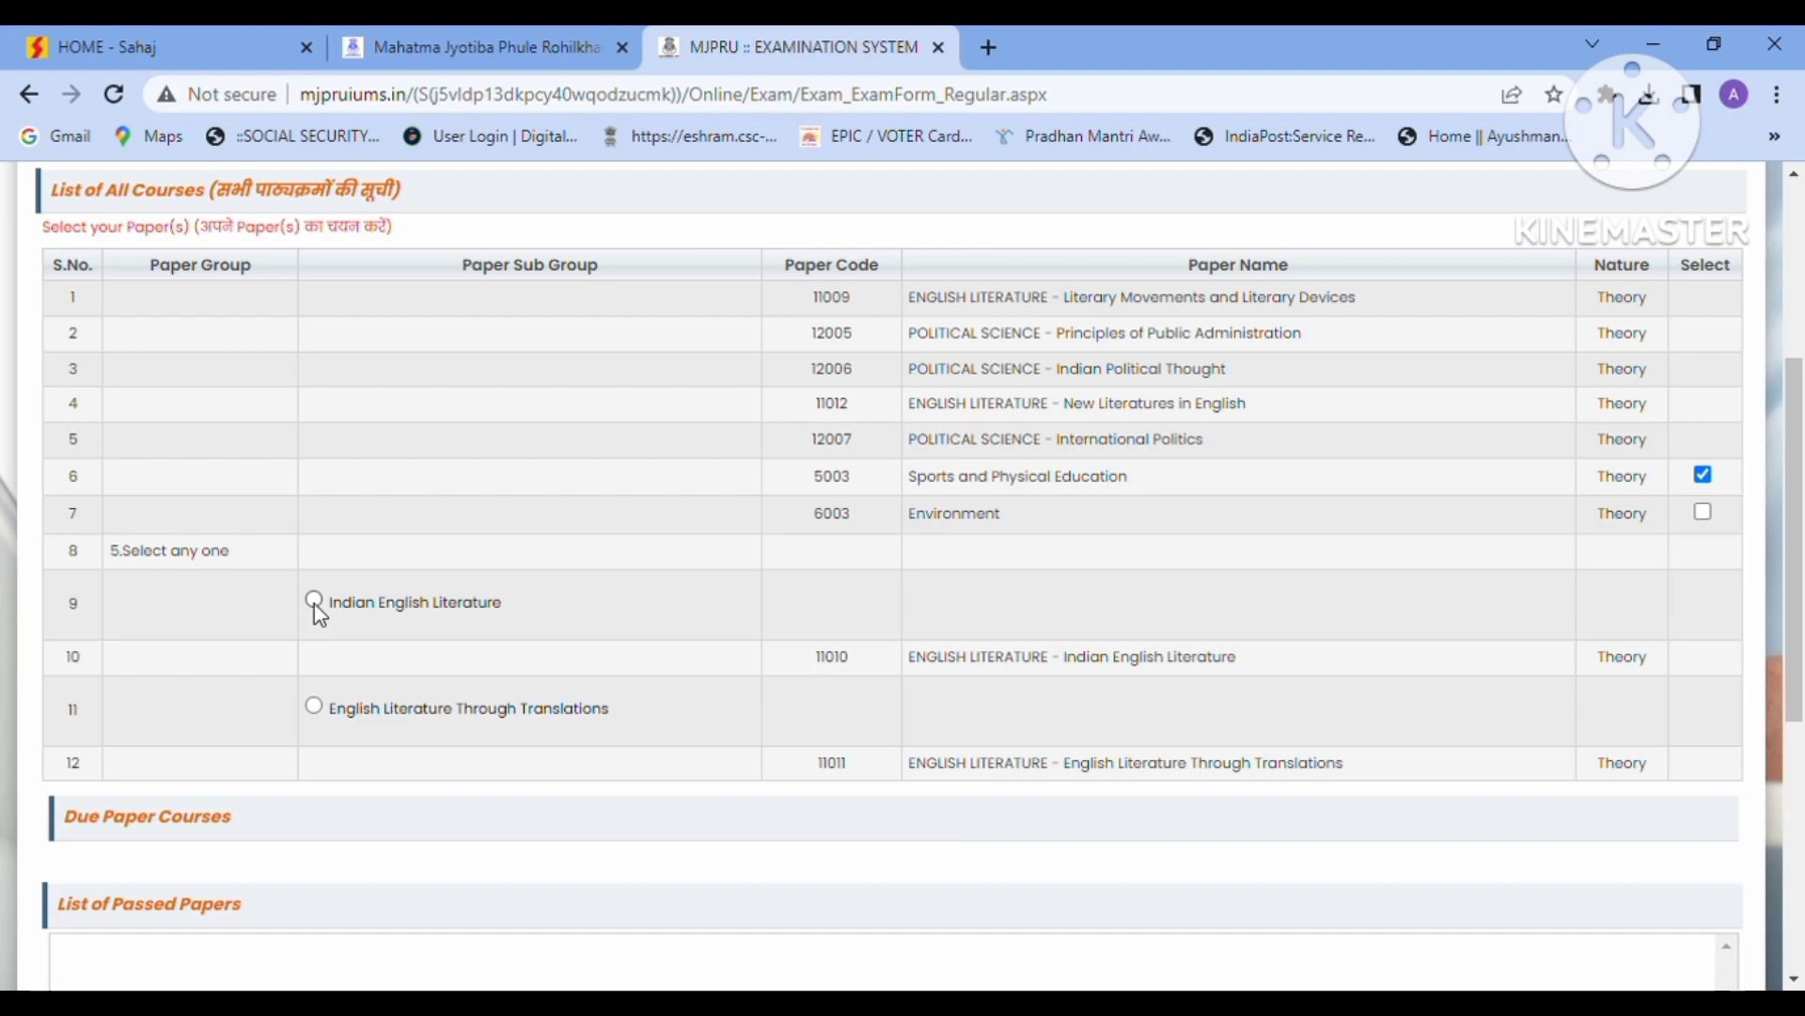
left_click(314, 599)
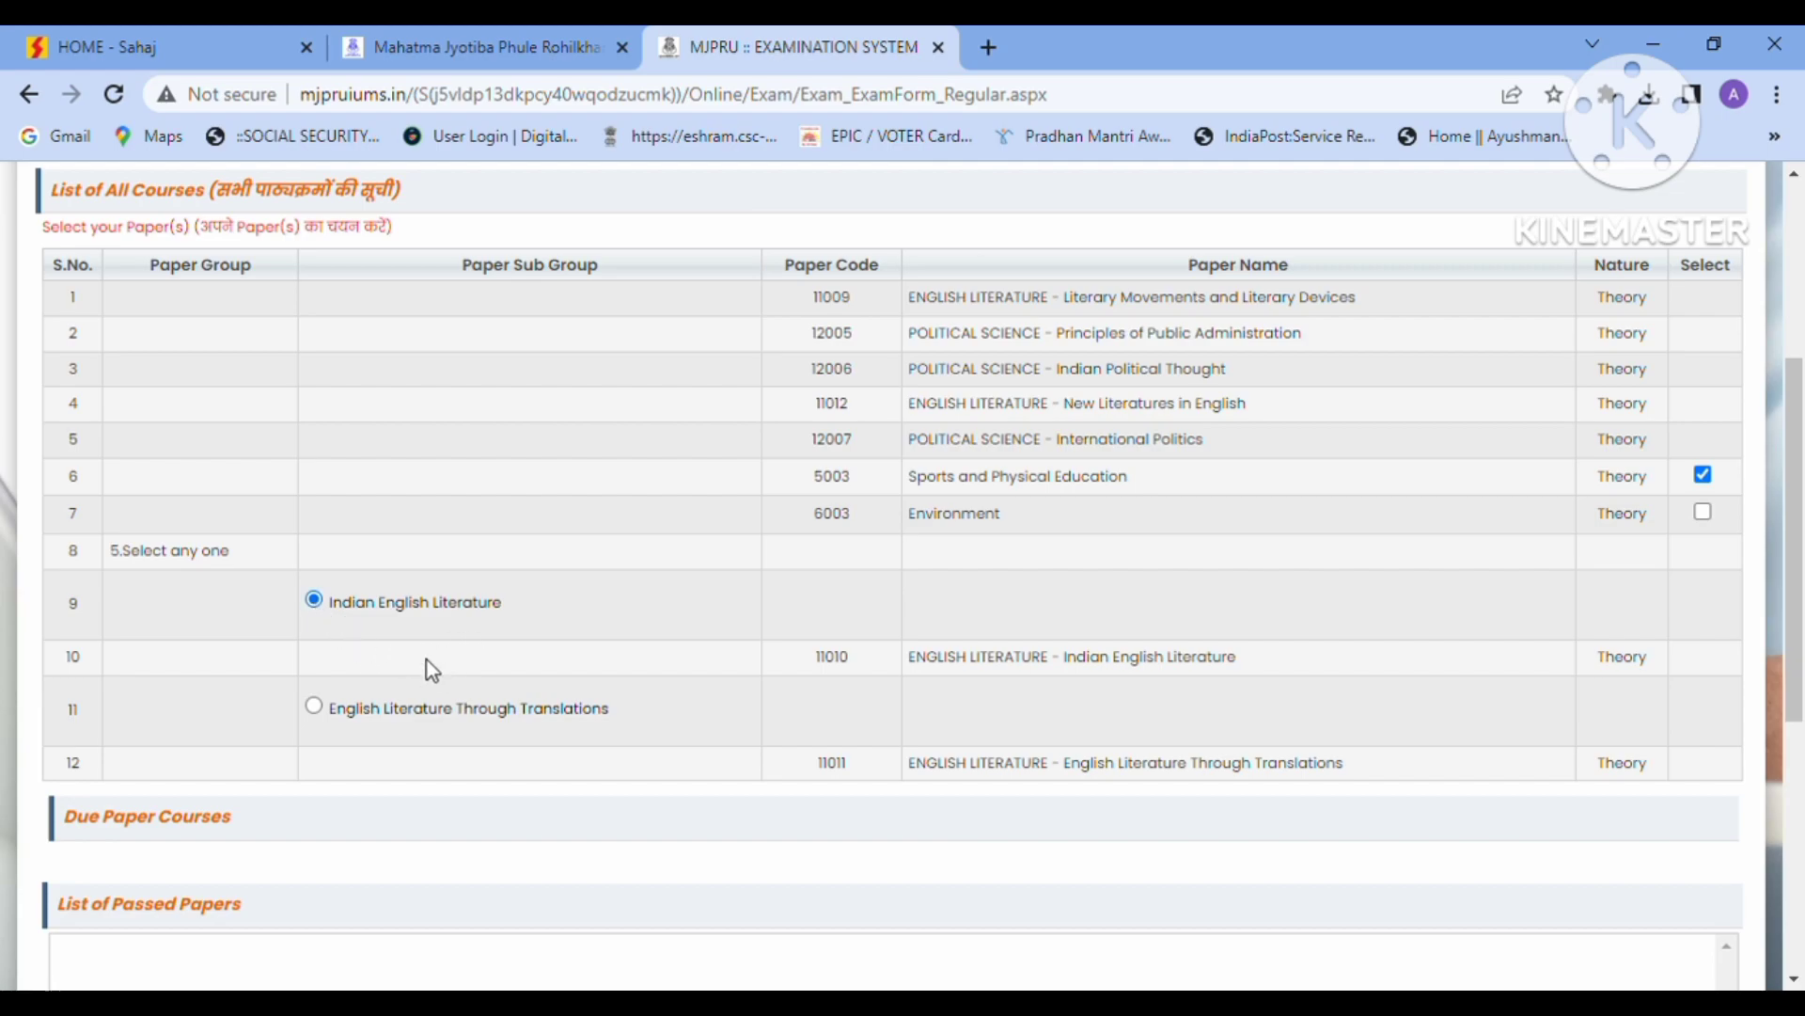
- Verify the selected papers, submit the exam form's course selection, and confirm the submission
scroll(566, 630, "down", 3)
scroll(566, 634, "up", 1)
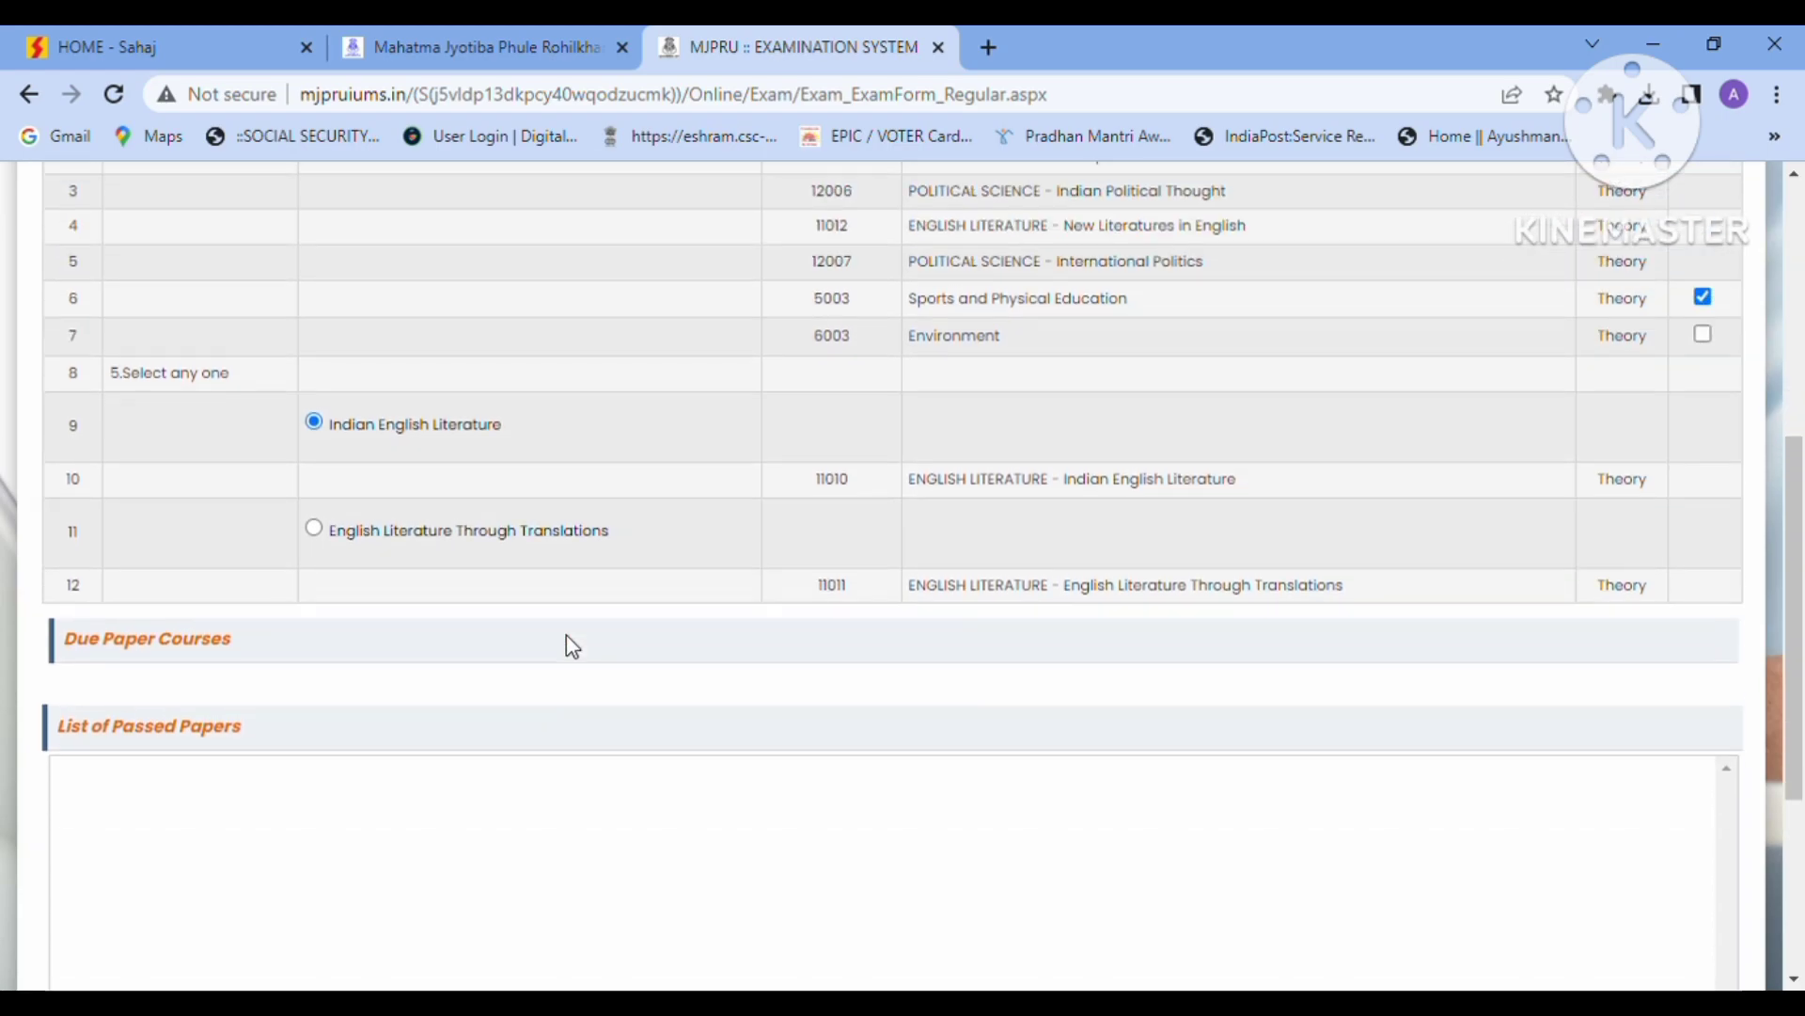
scroll(752, 634, "down", 4)
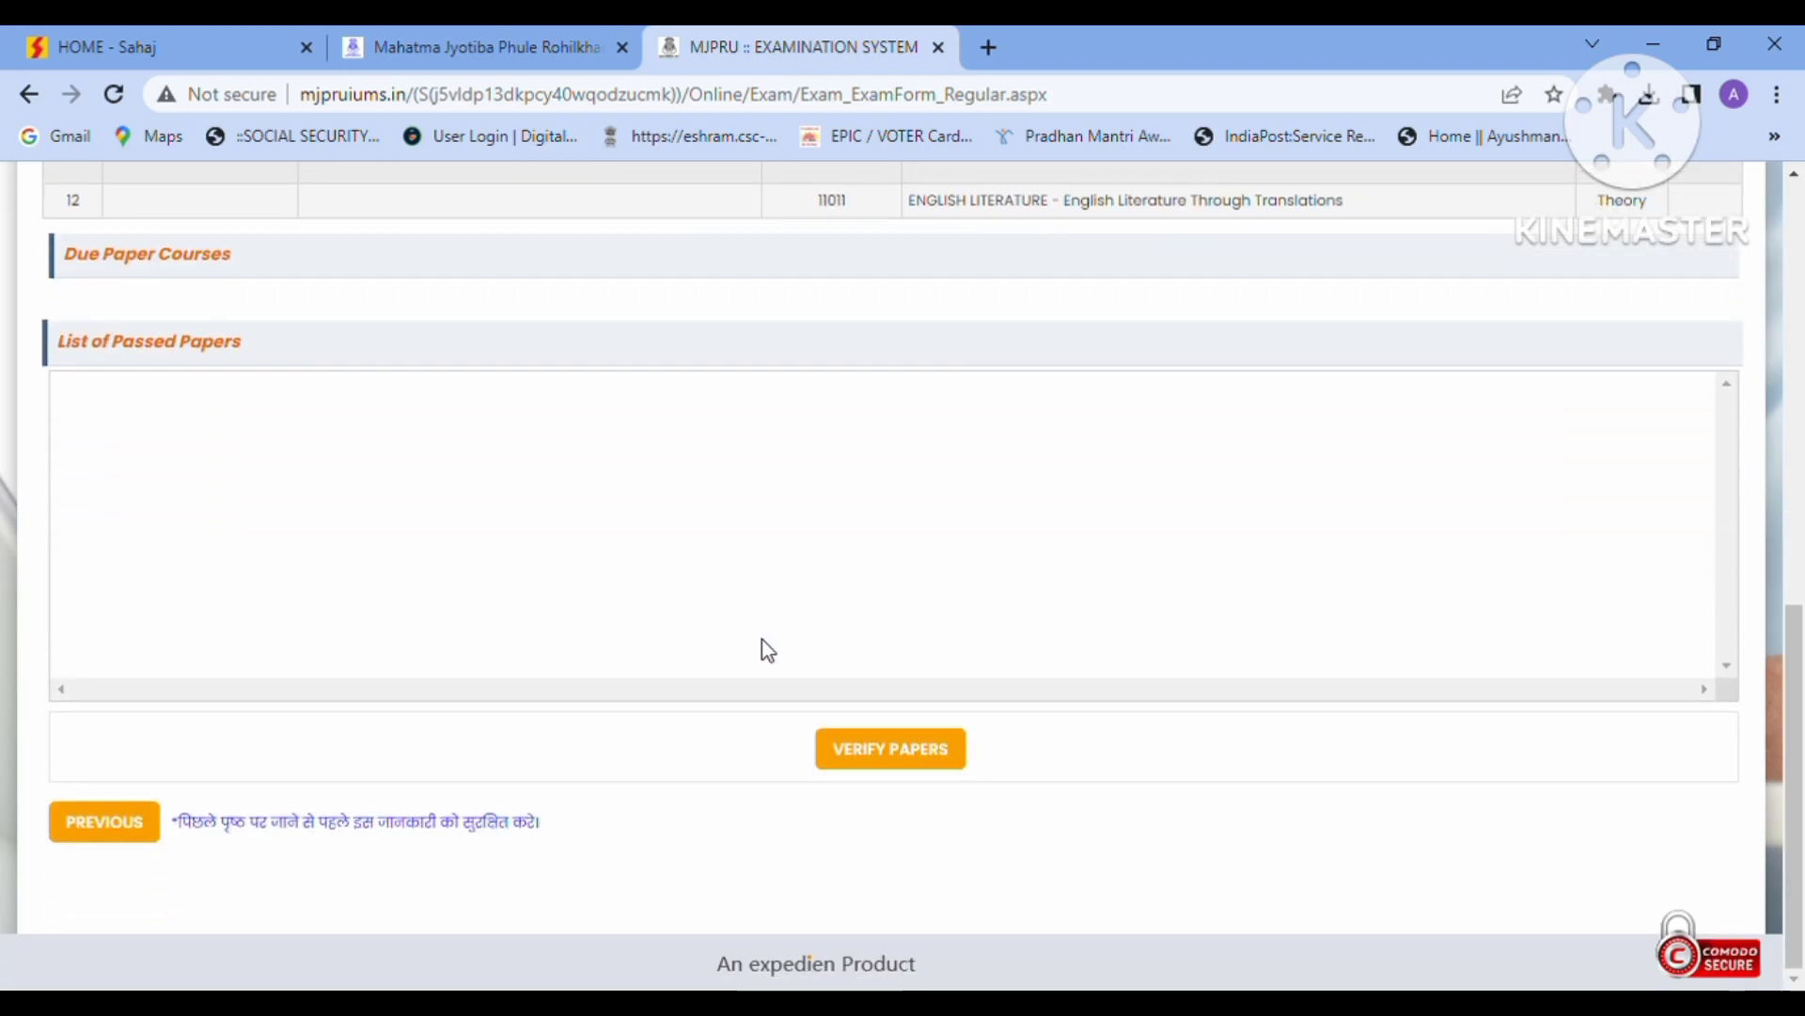
left_click(907, 755)
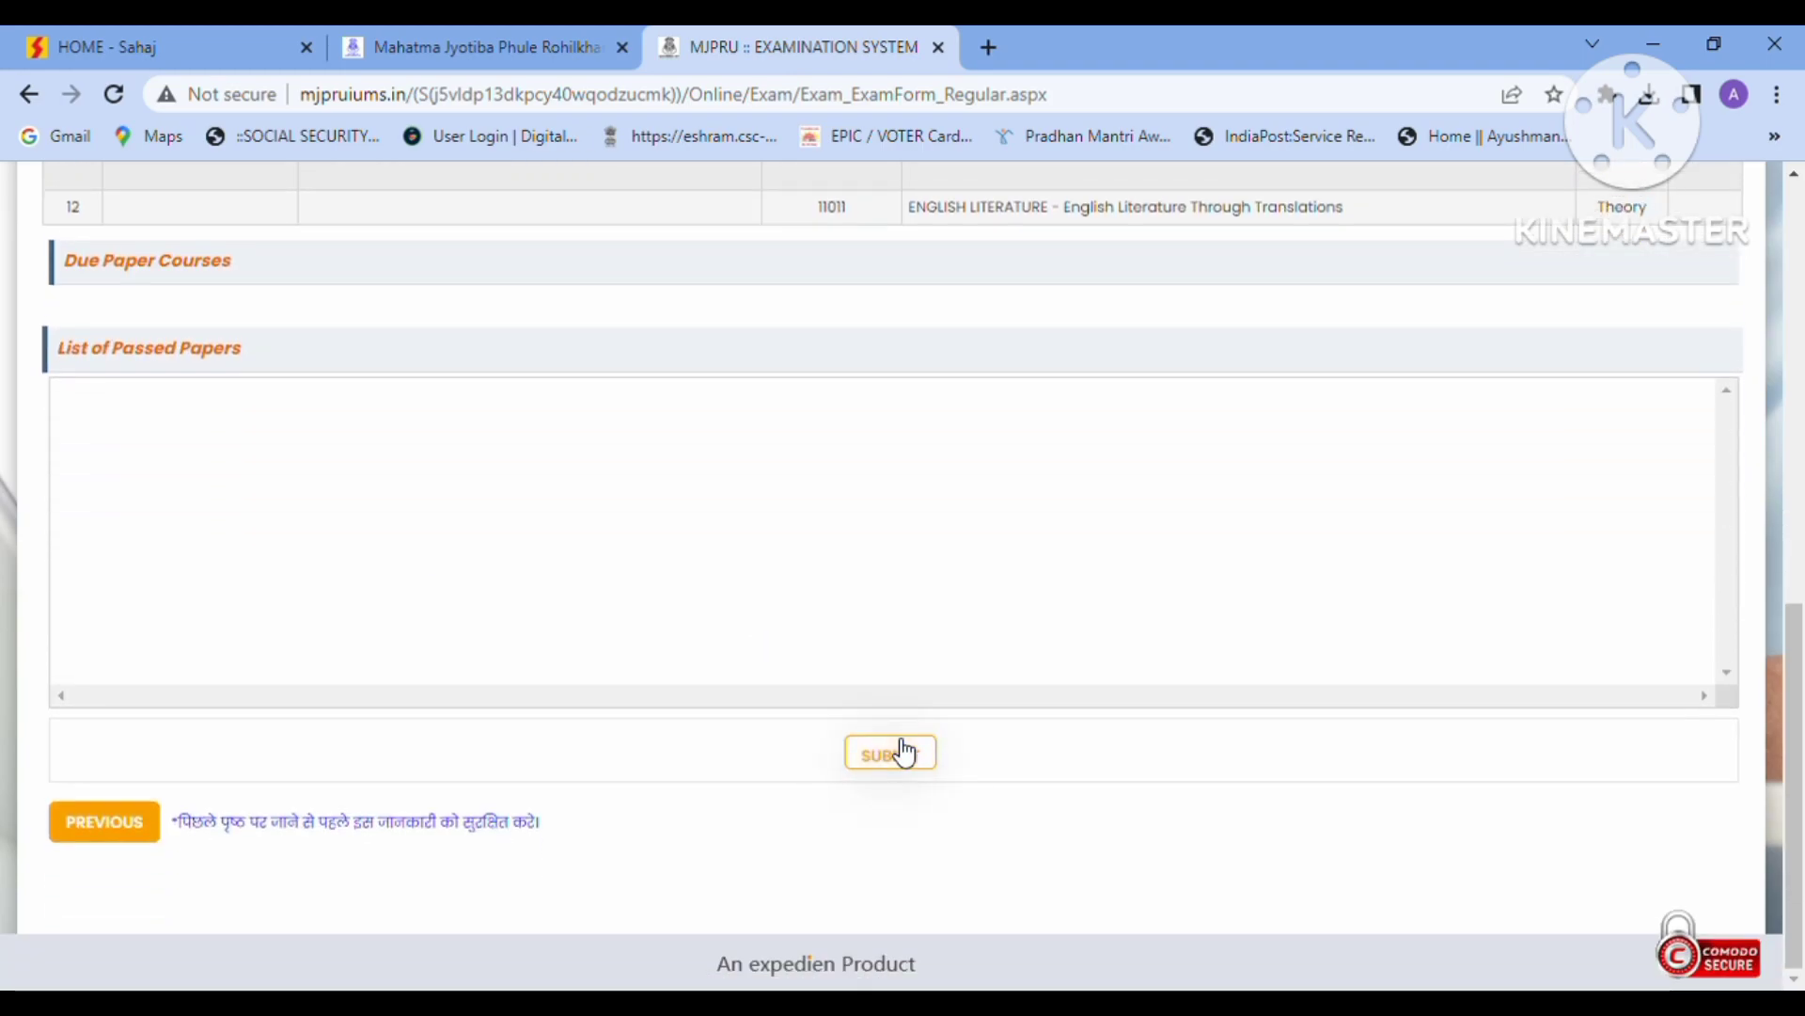
left_click(889, 757)
left_click(1007, 308)
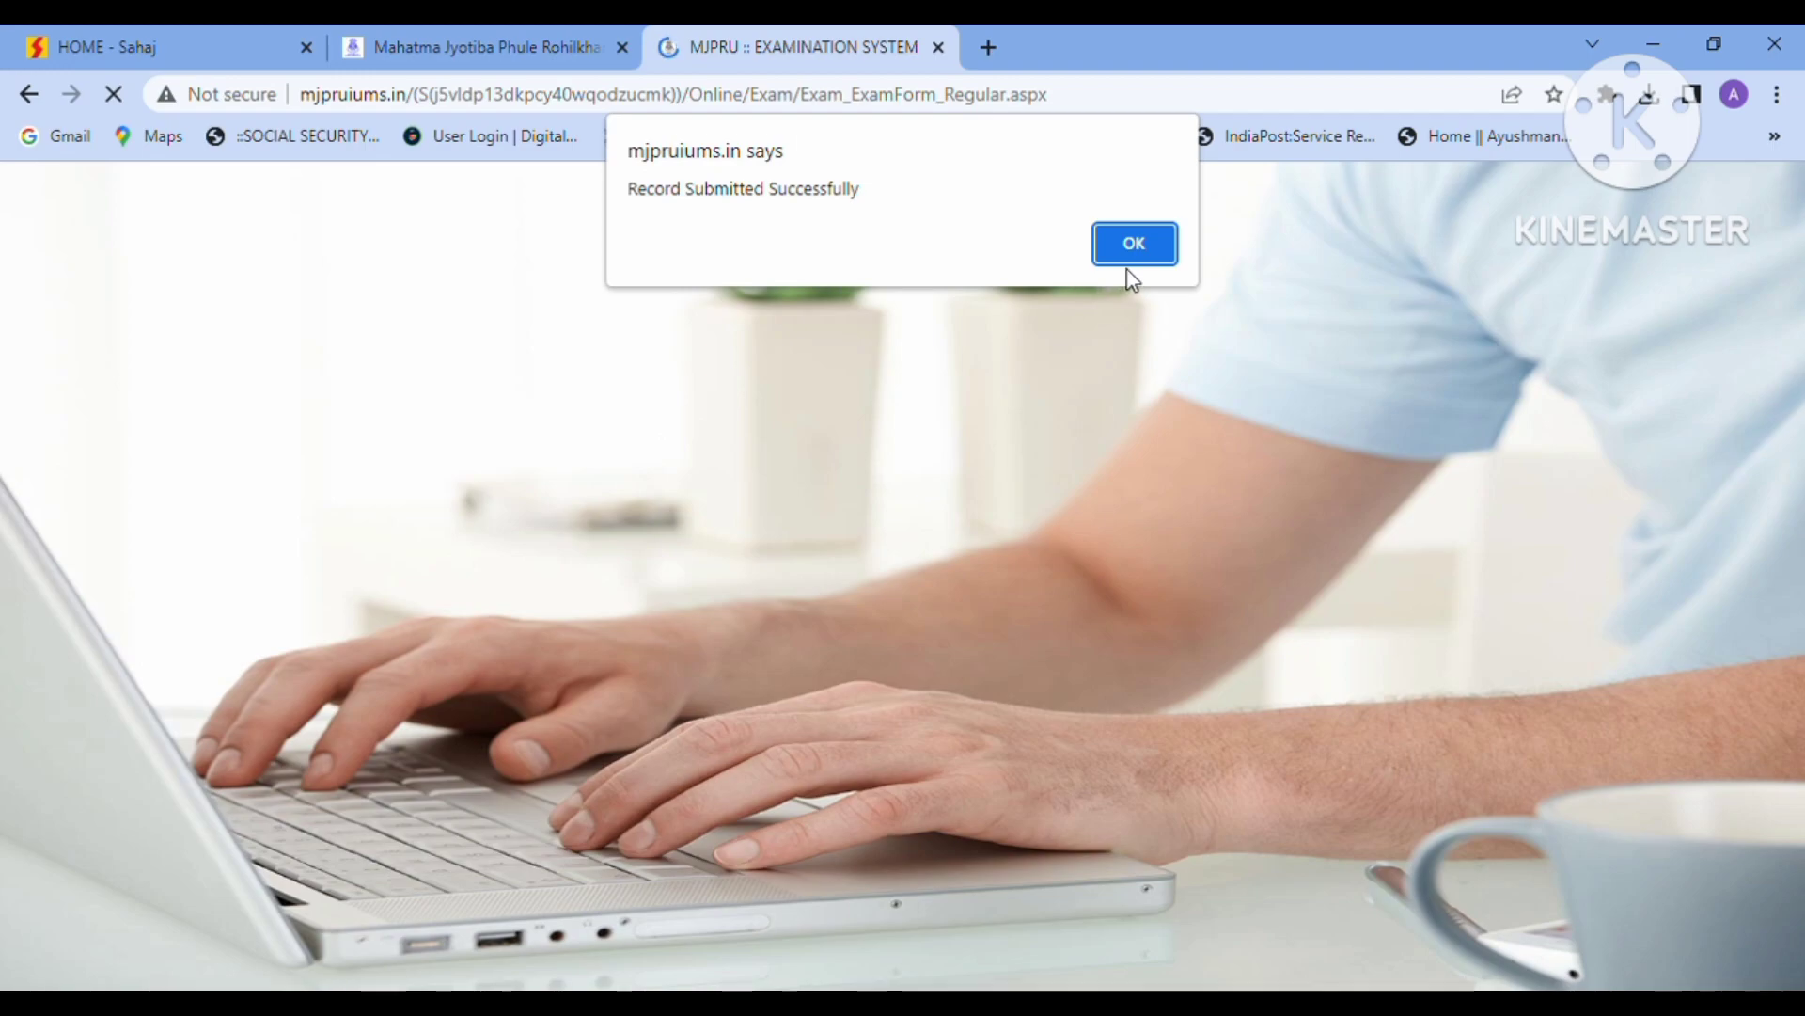
left_click(1142, 239)
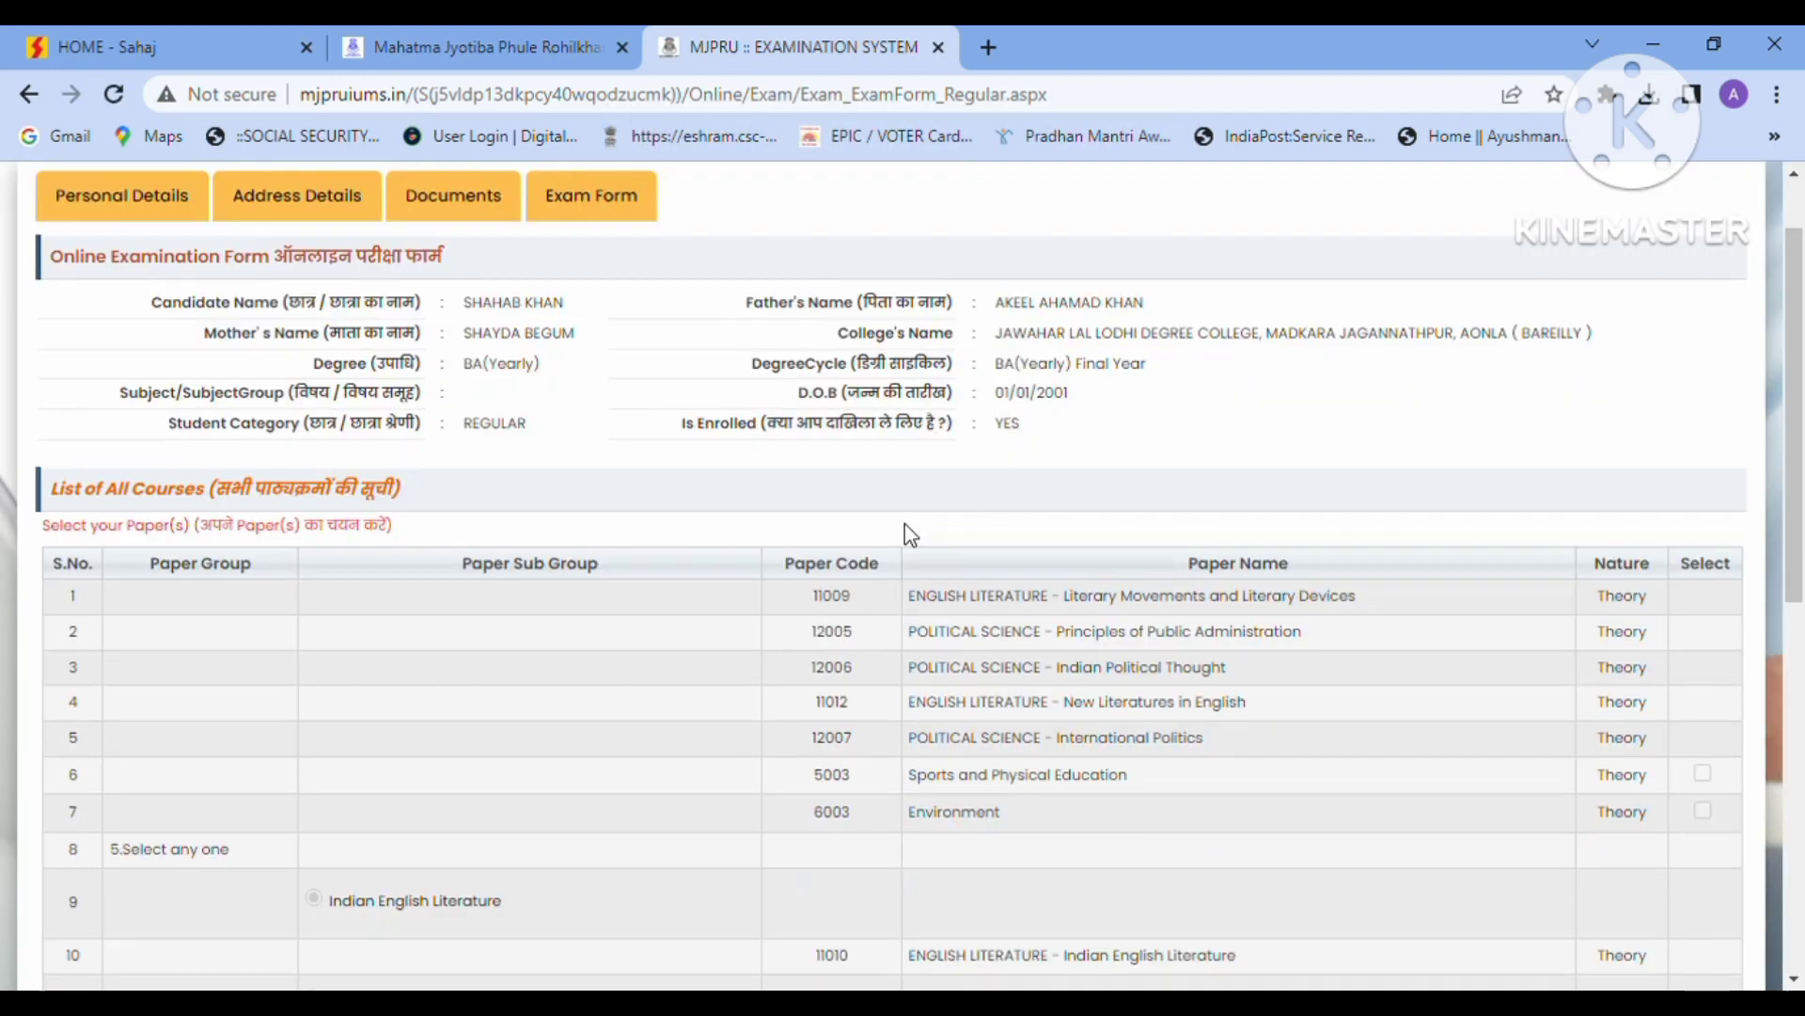
- Go on to the fee details, accept the no-refund declaration, and continue to payment through HDFC PAYU
scroll(709, 691, "down", 10)
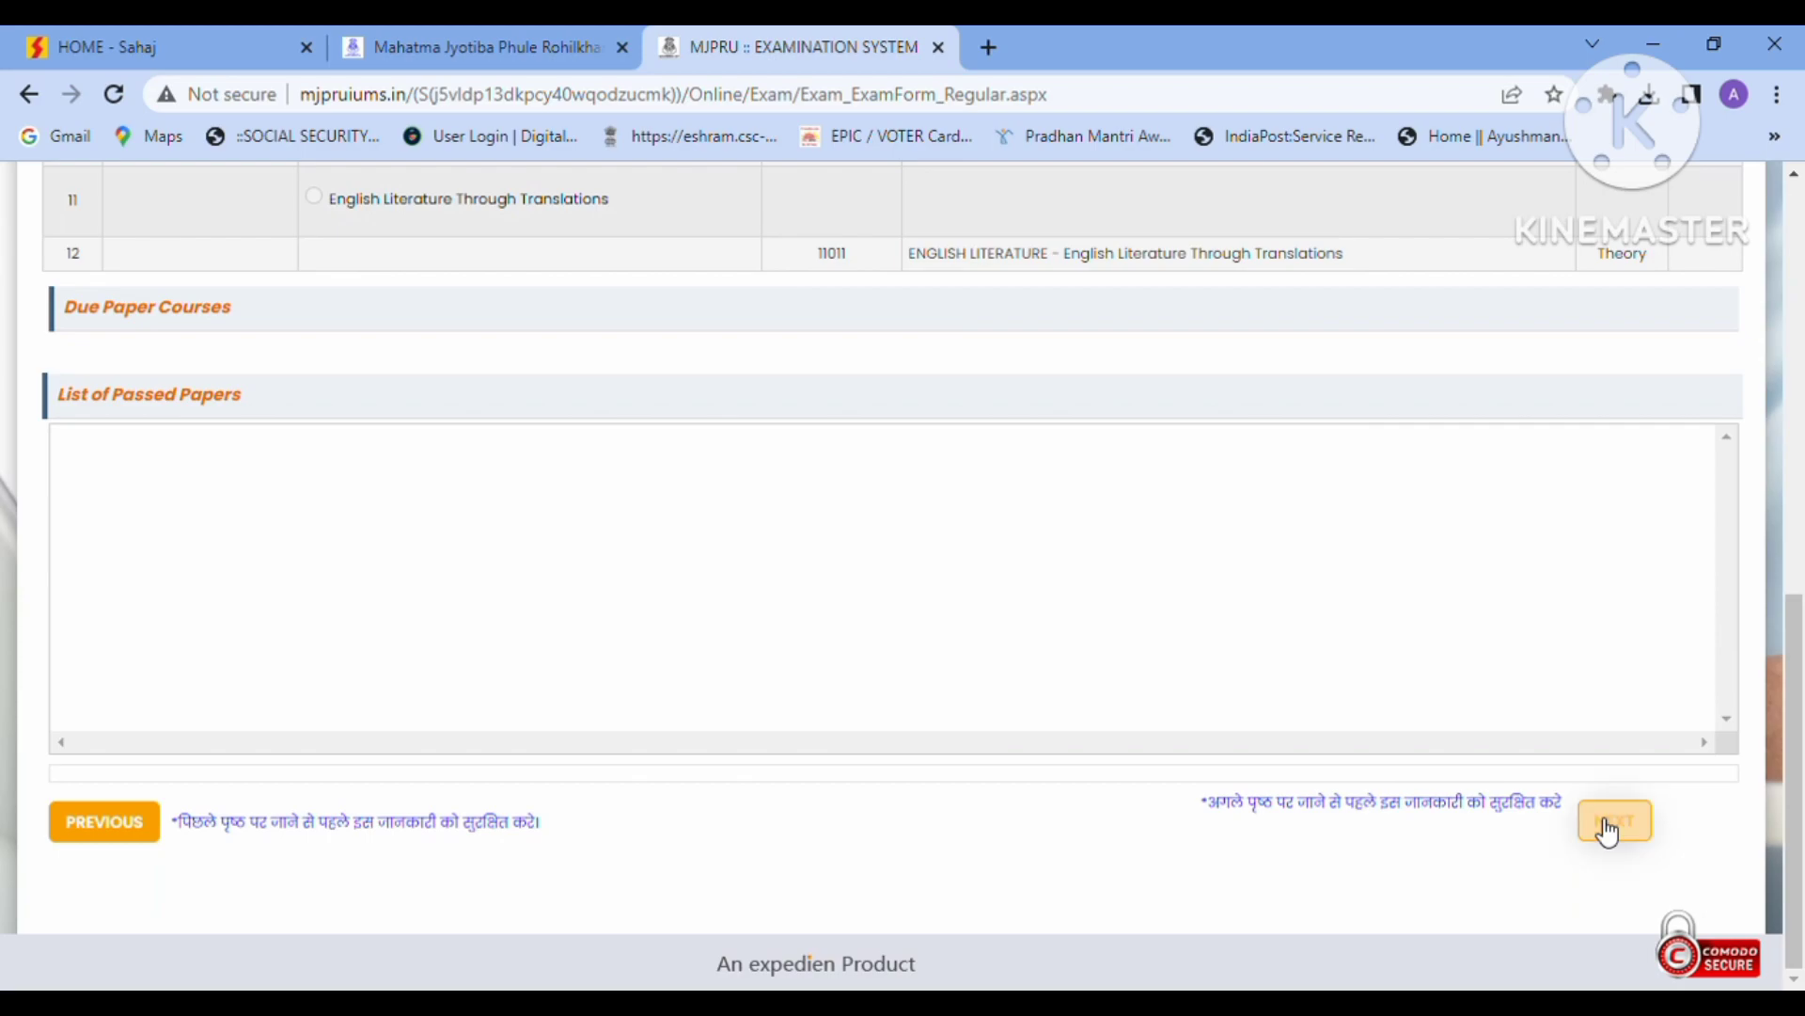
left_click(1598, 826)
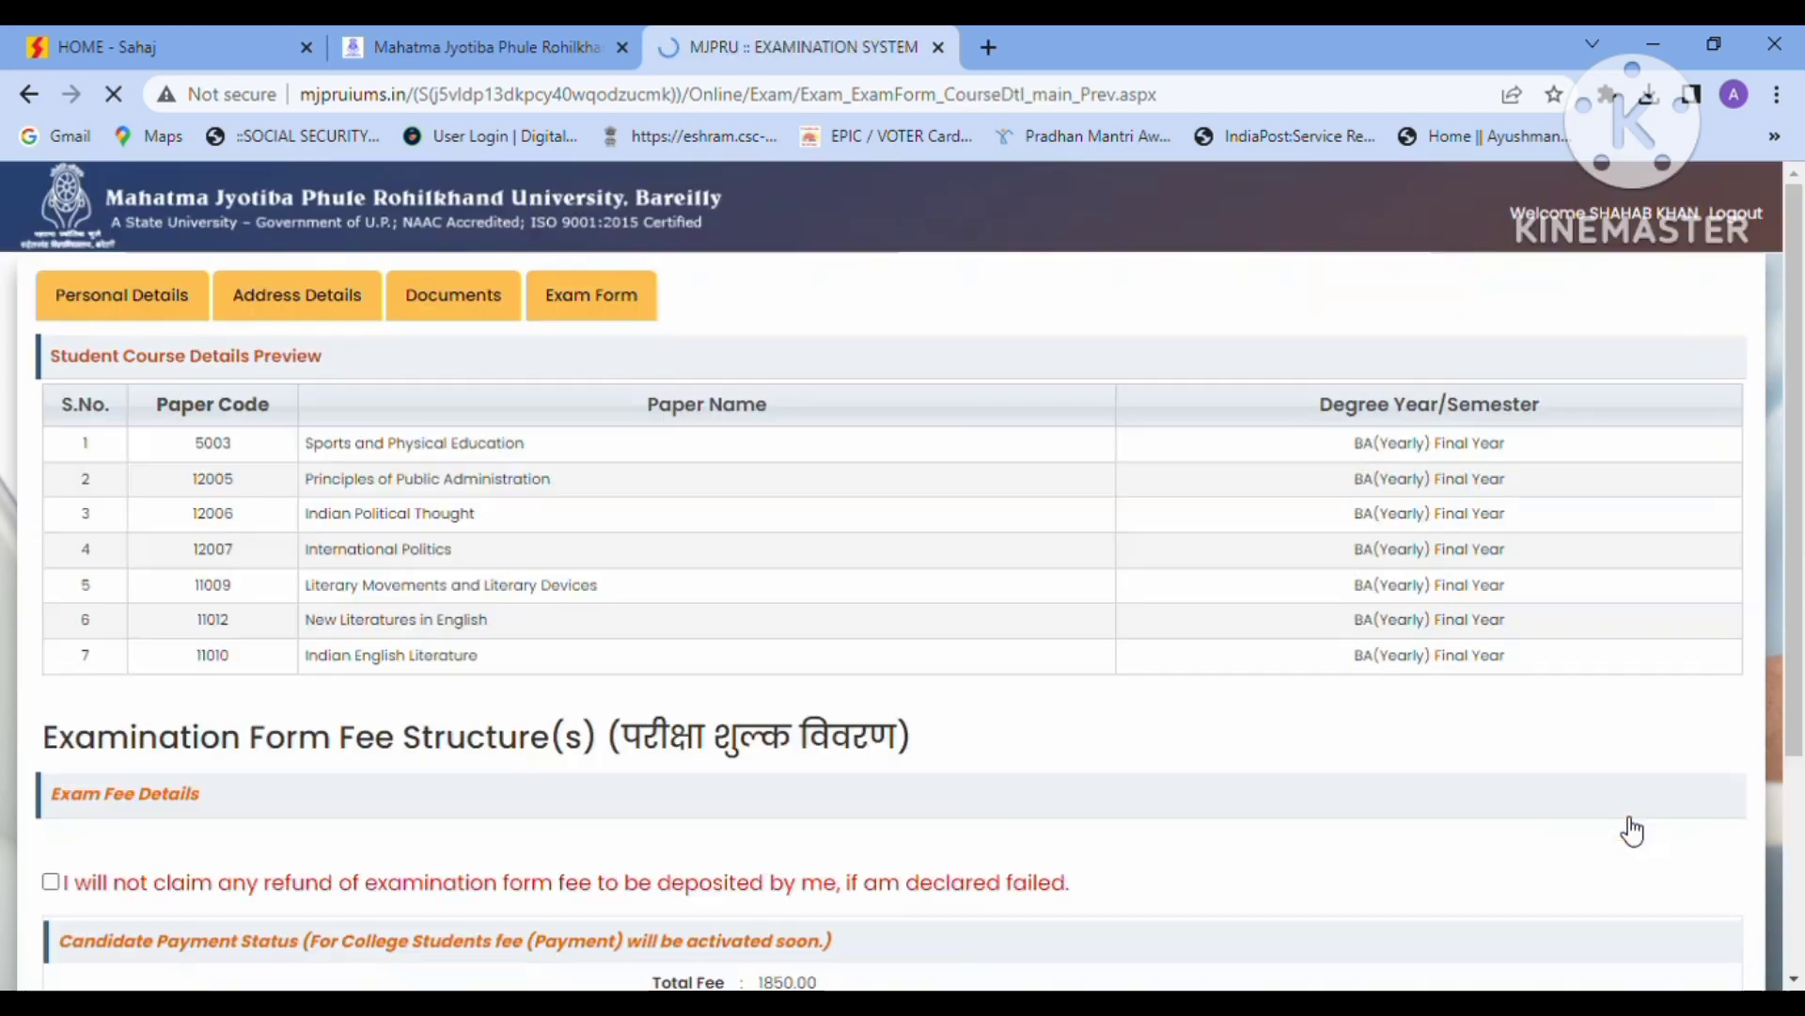
scroll(1222, 771, "down", 3)
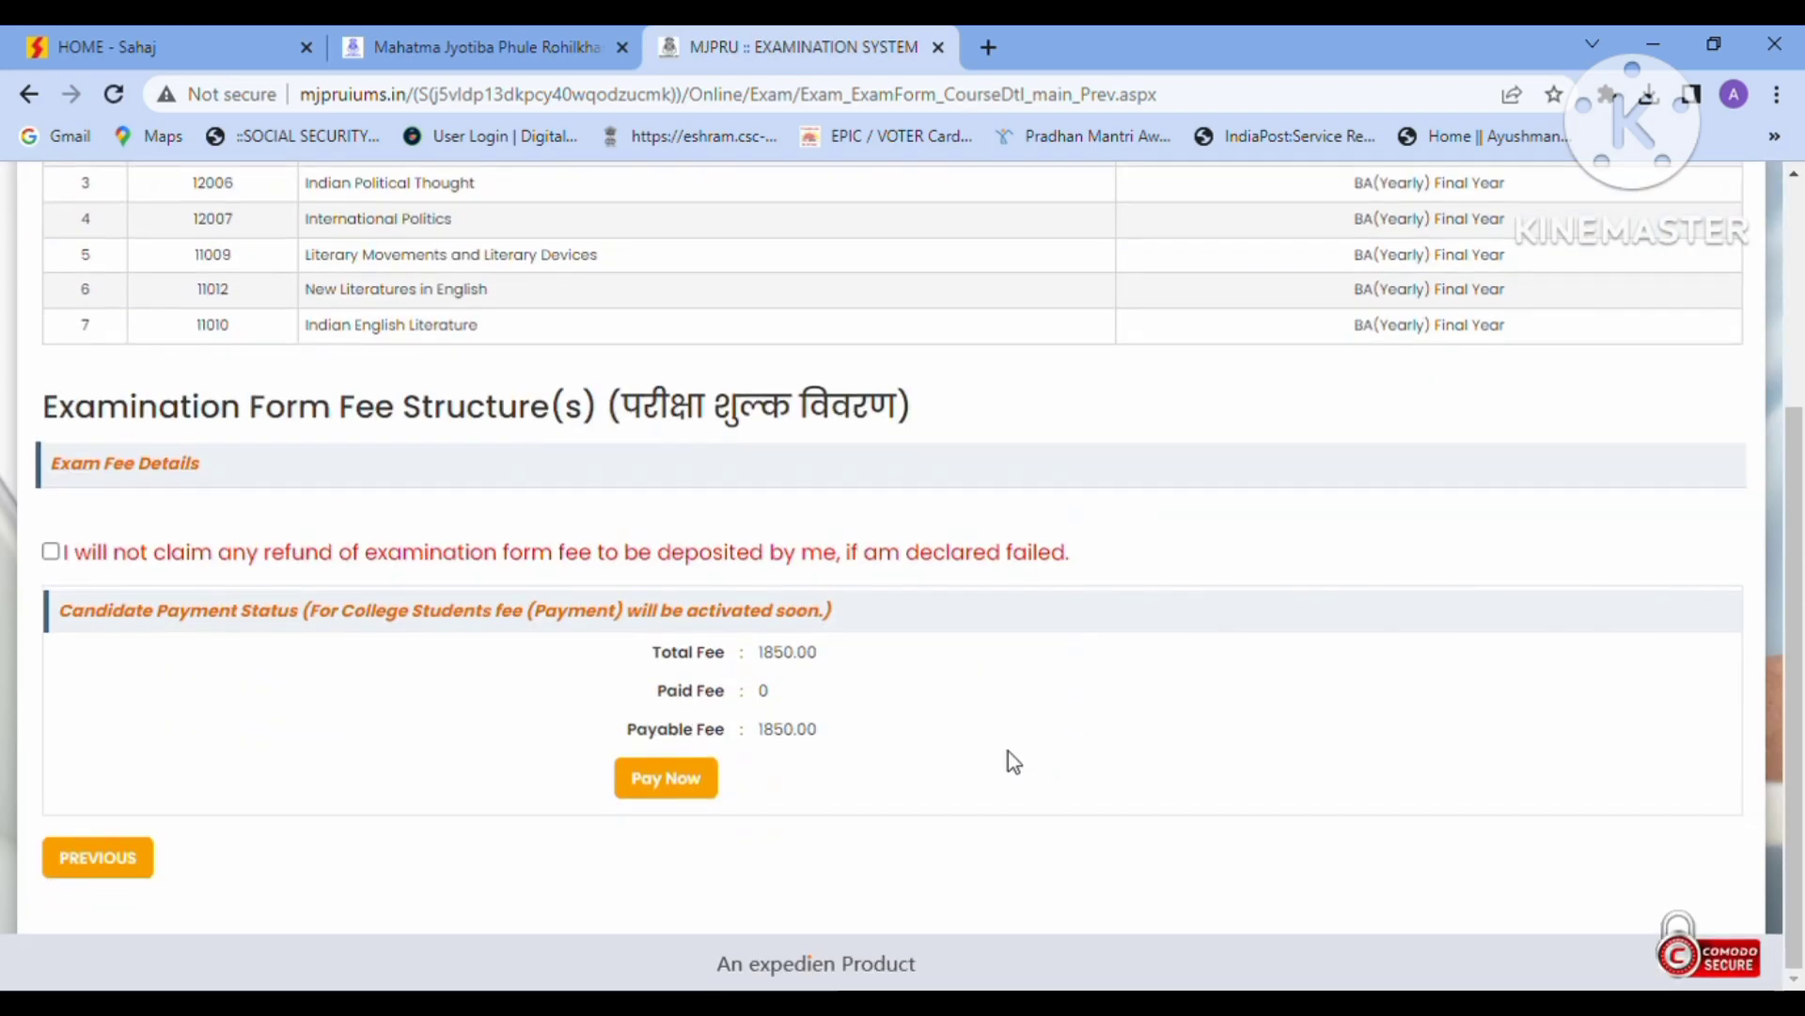
left_click(51, 552)
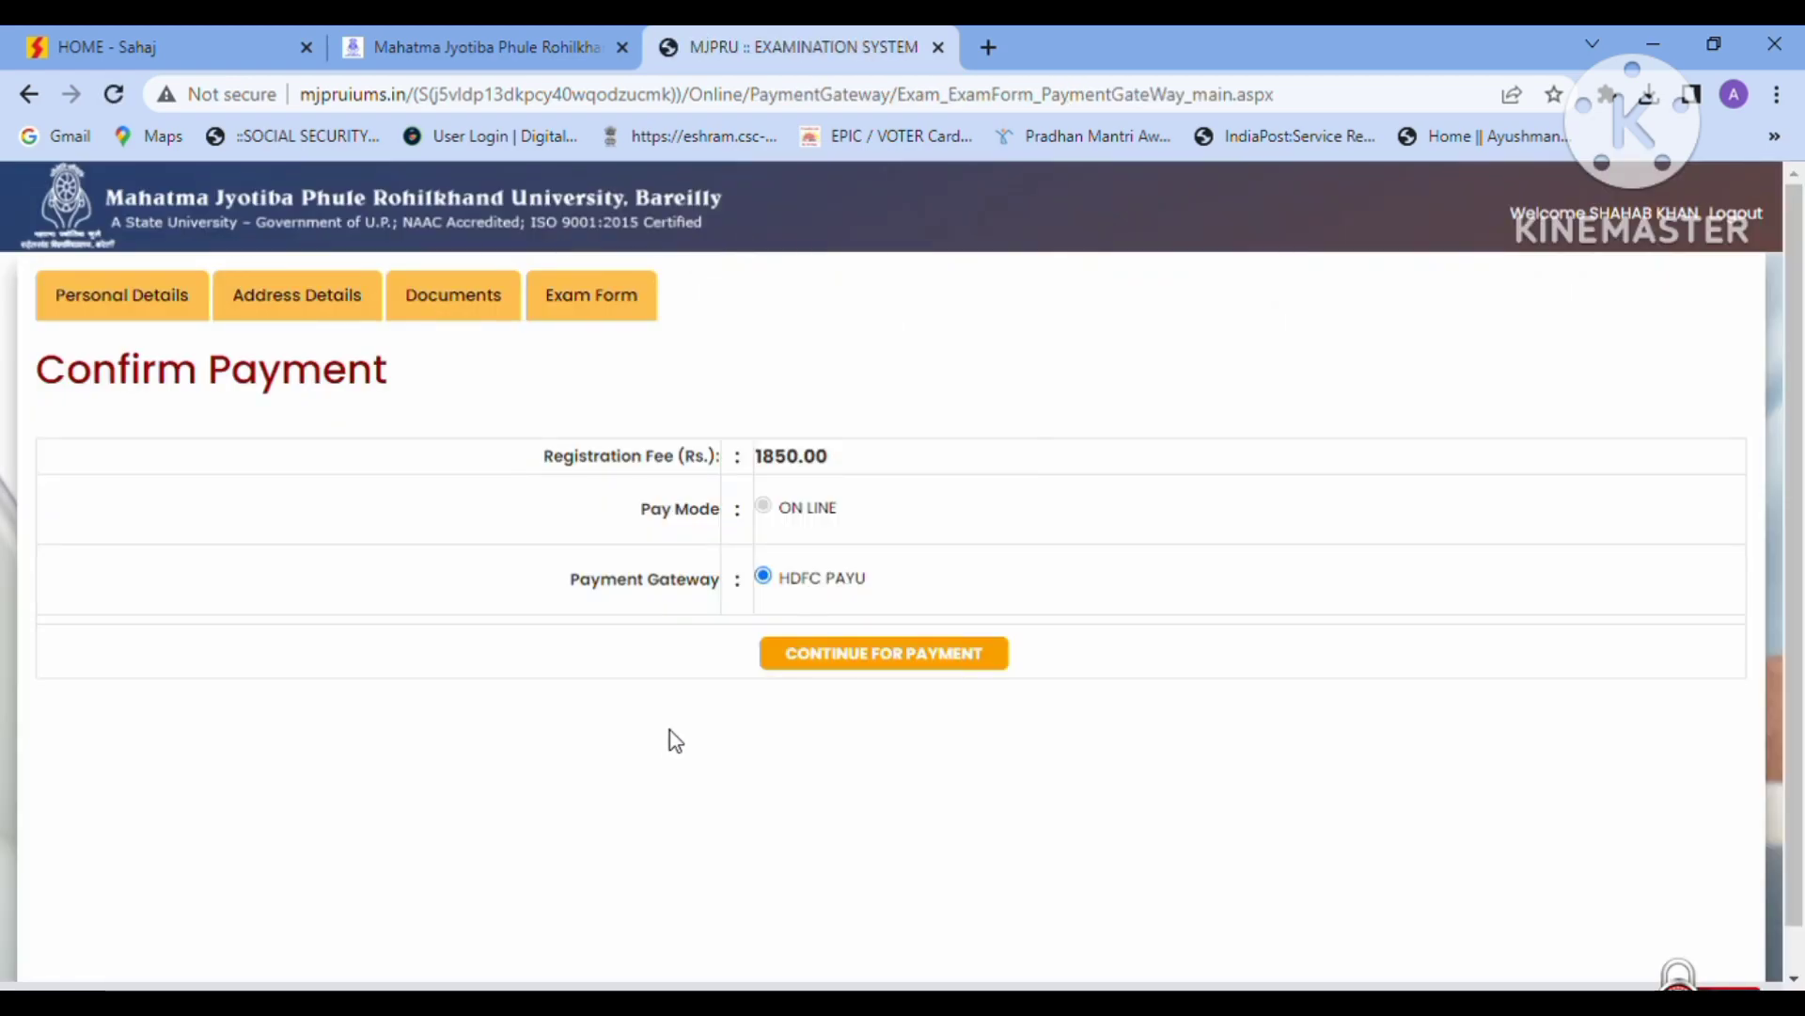
left_click(845, 666)
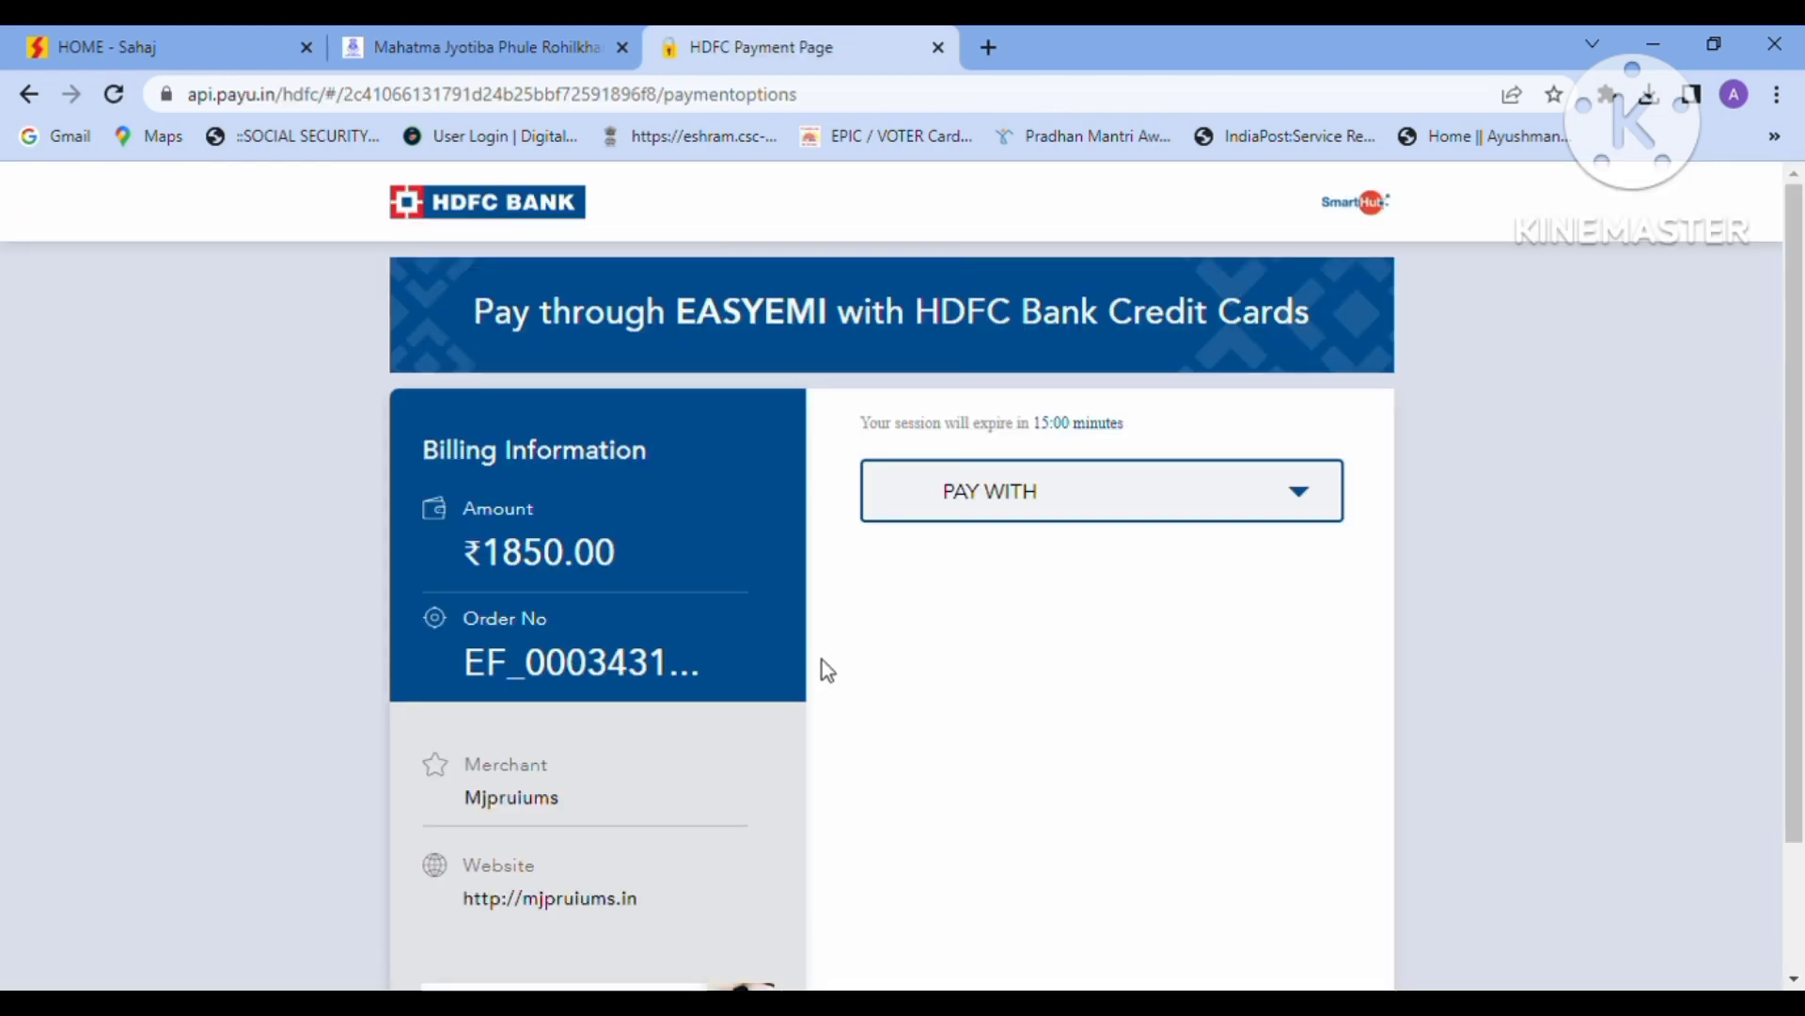
- Choose UPI with Paytm as the payment method, then enter and verify the payer's UPI ID
left_click(983, 491)
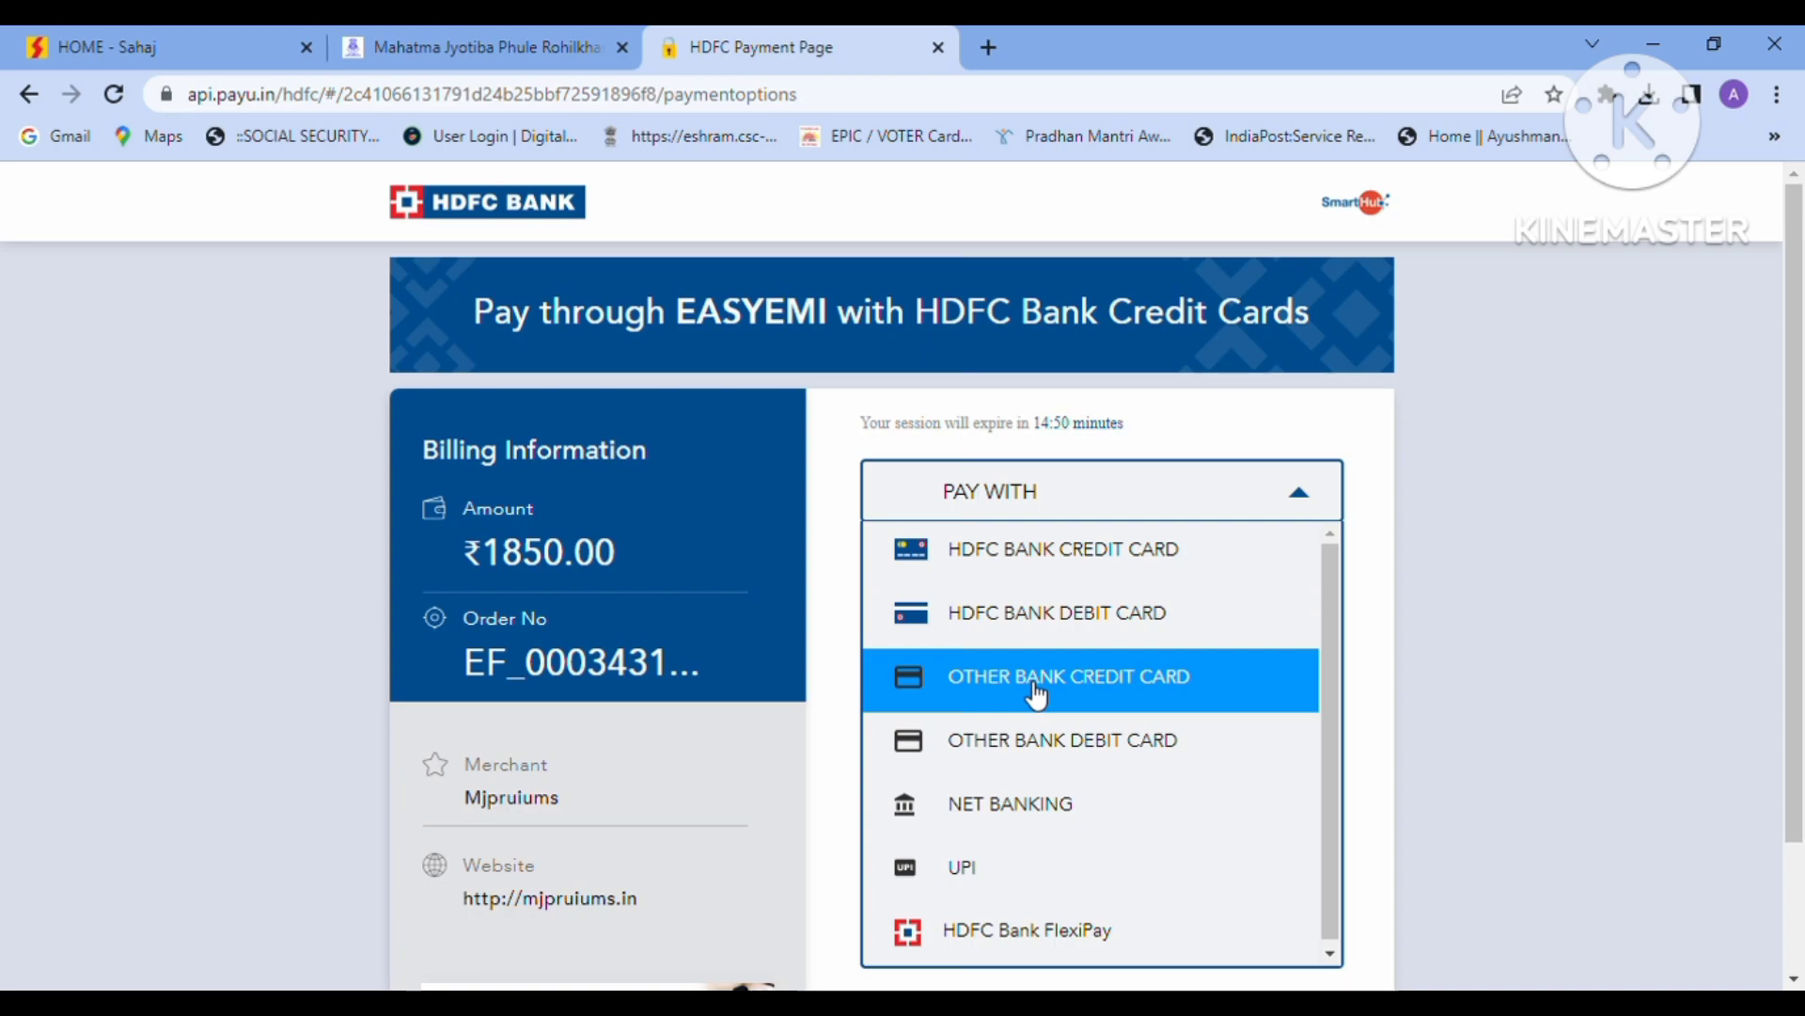
left_click(1028, 867)
scroll(1001, 827, "down", 3)
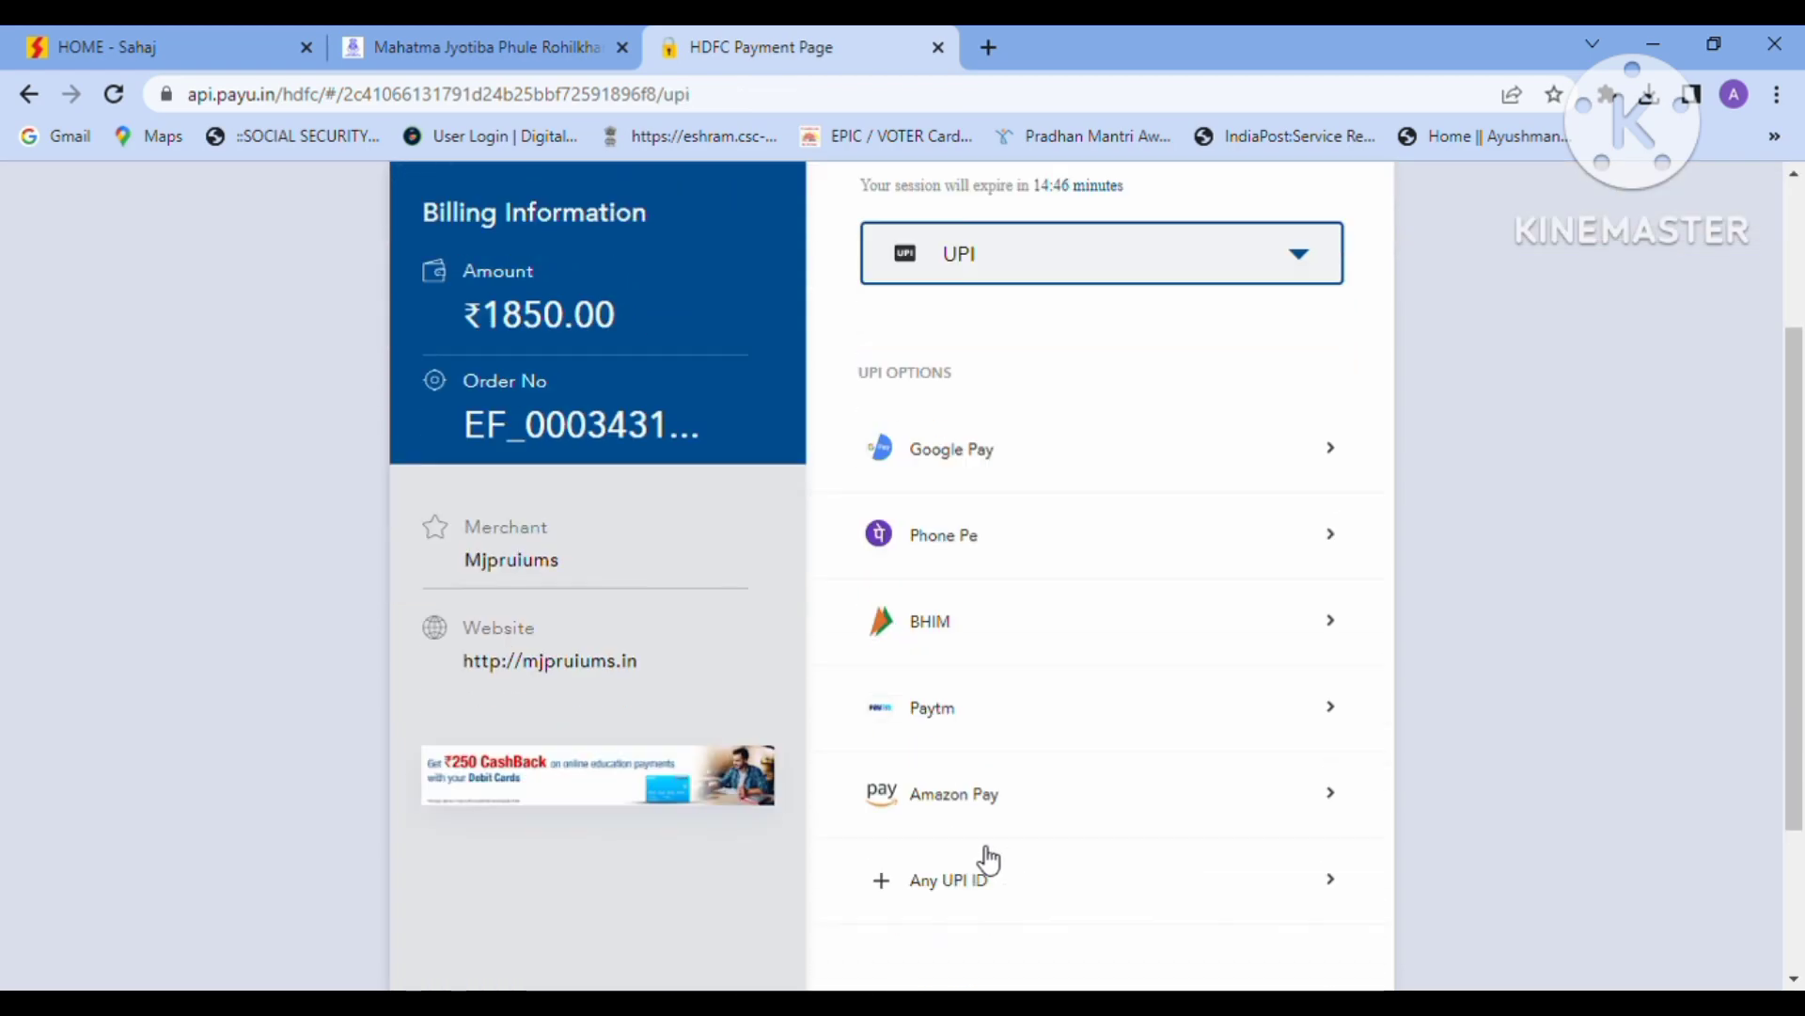
left_click(976, 691)
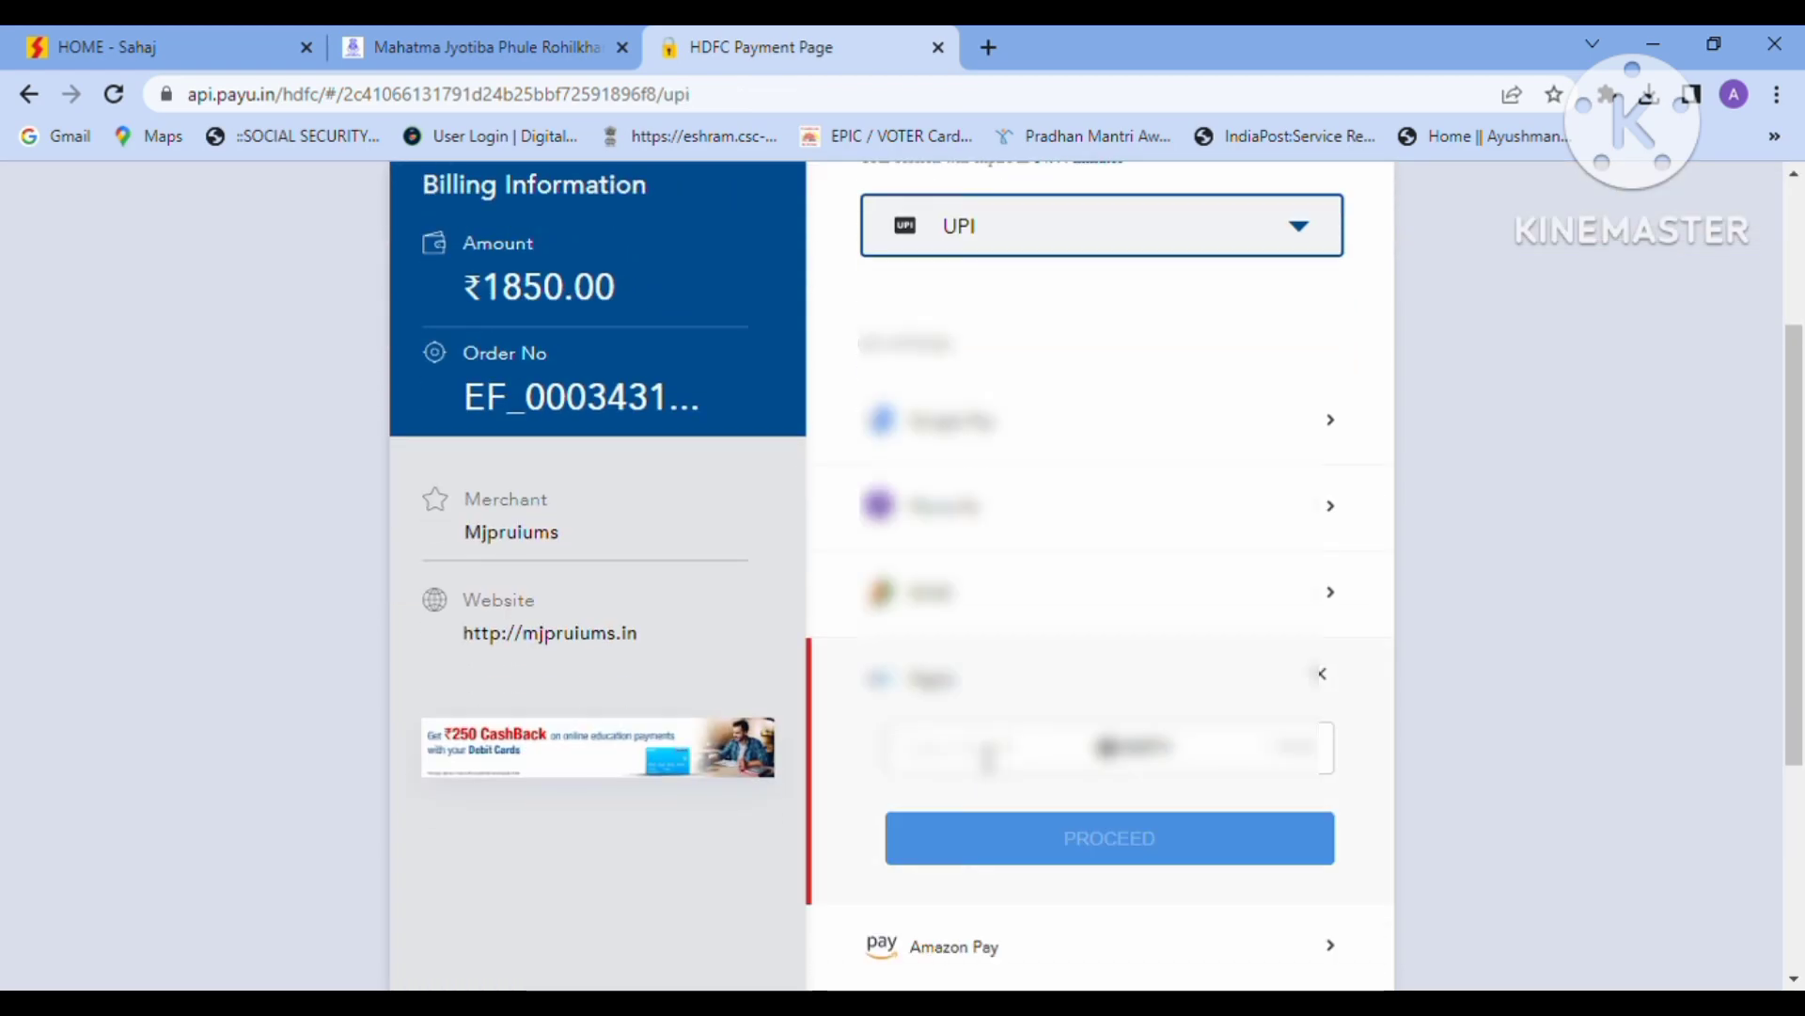
type("9876543")
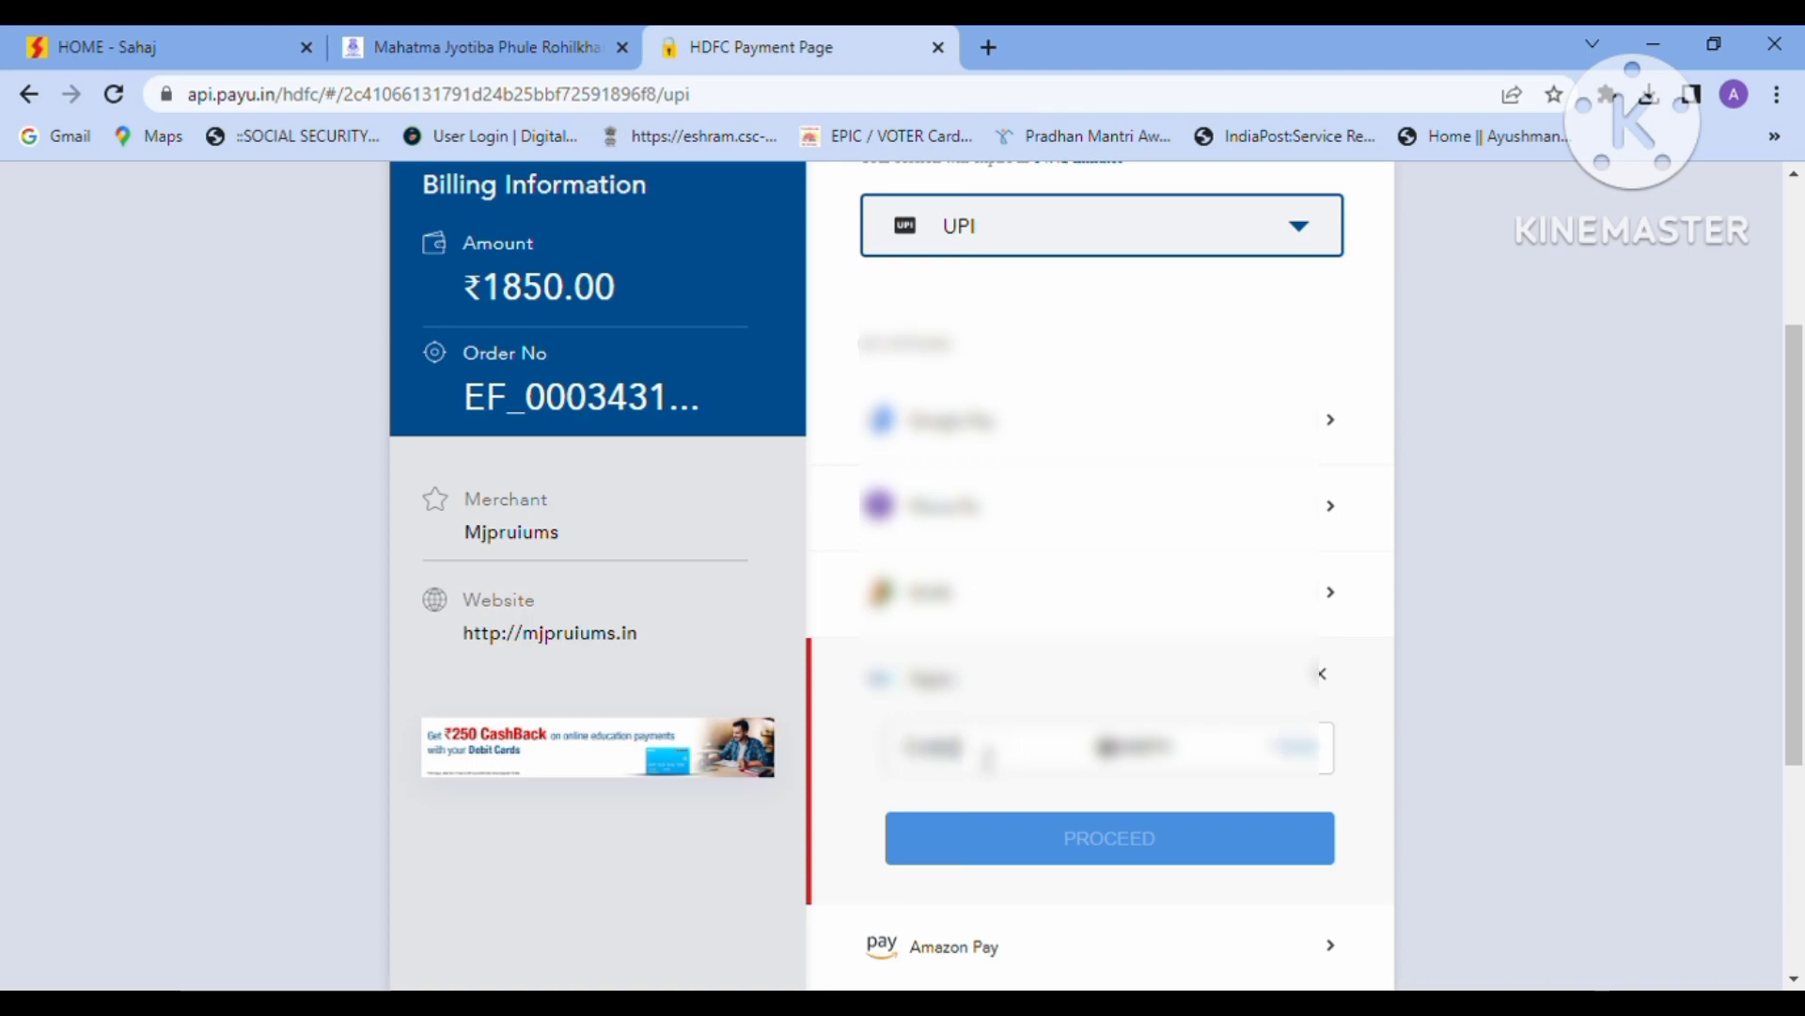
type("210")
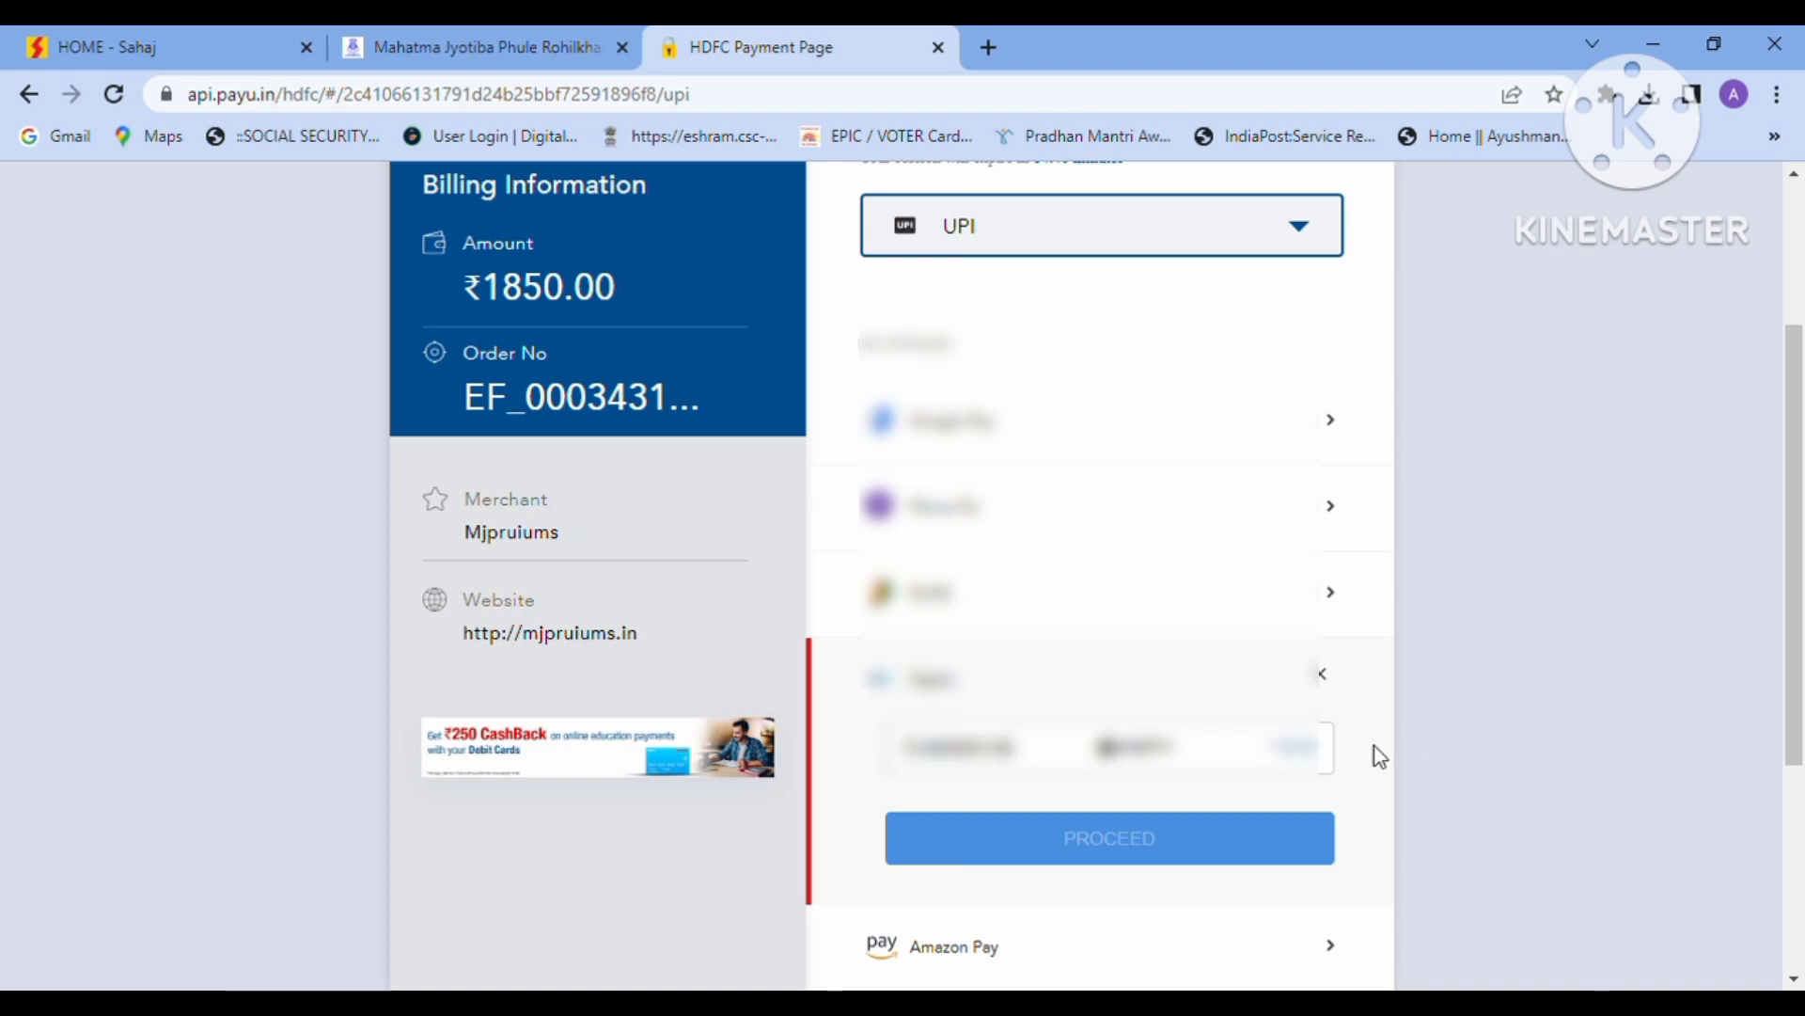
left_click(1312, 752)
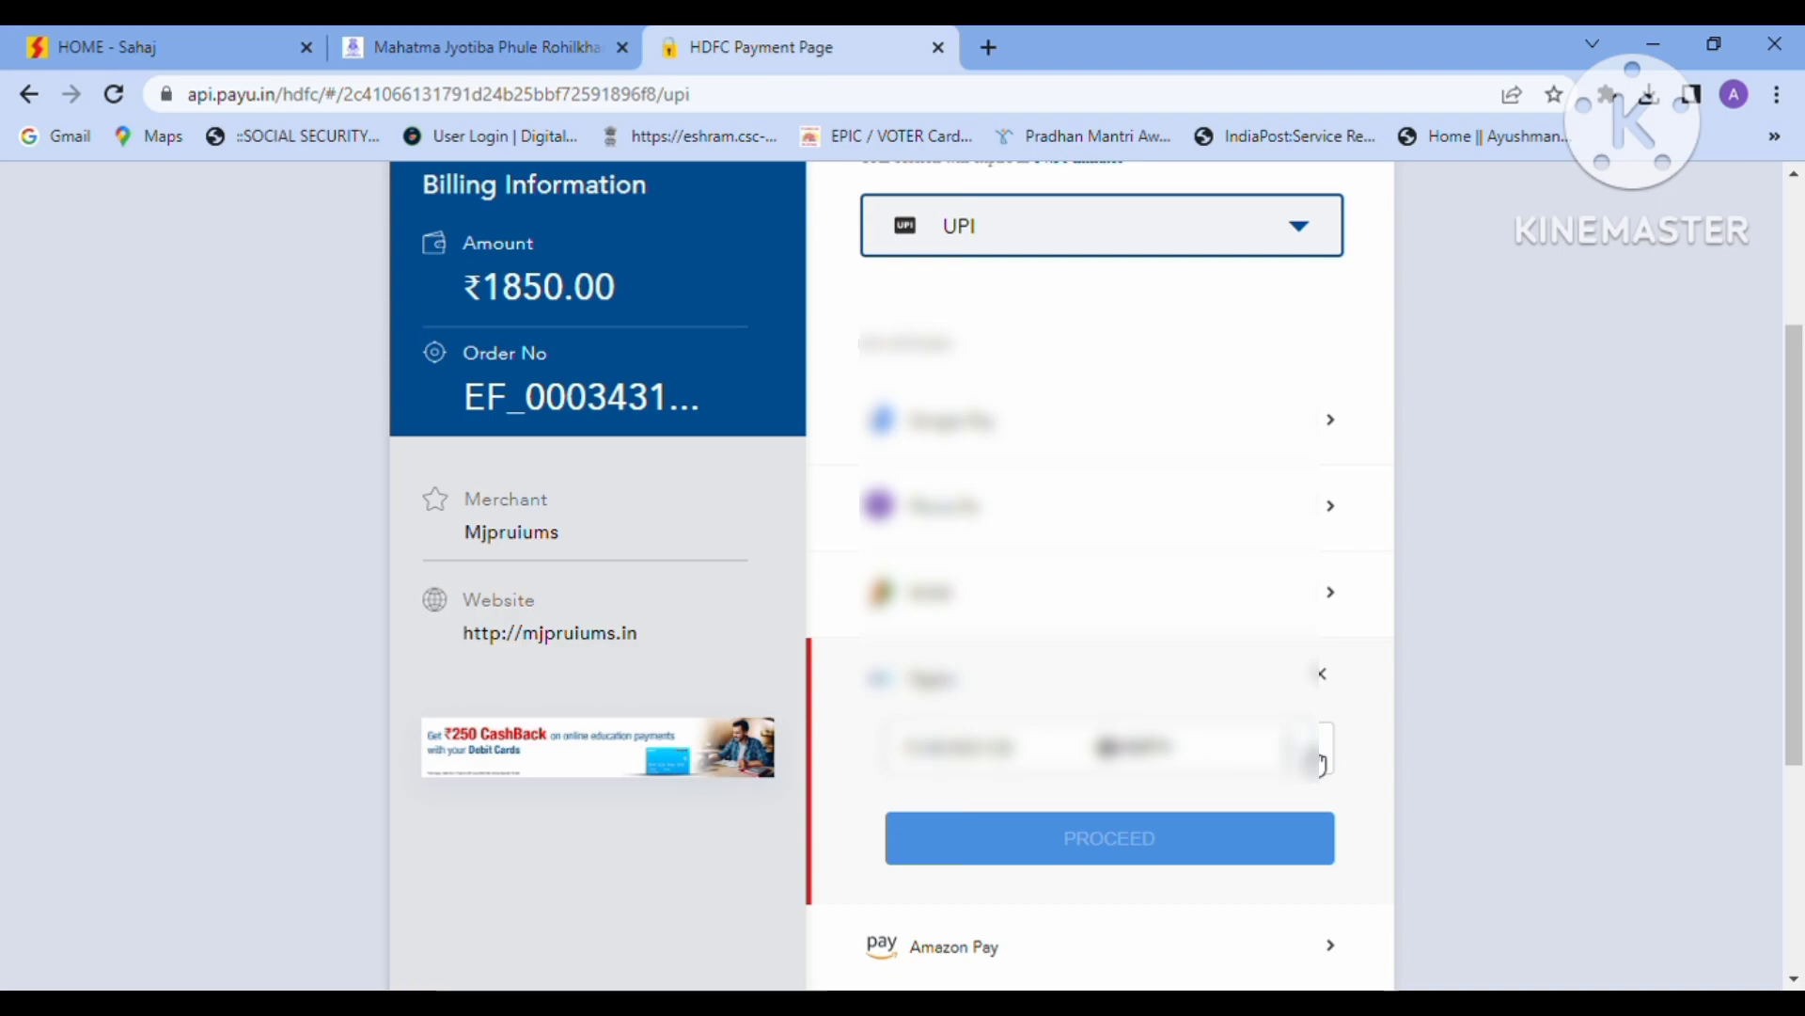
- Proceed with the Paytm payment, allowing the insecure form submission, and return to the university portal to log back in
scroll(1286, 794, "down", 1)
left_click(993, 729)
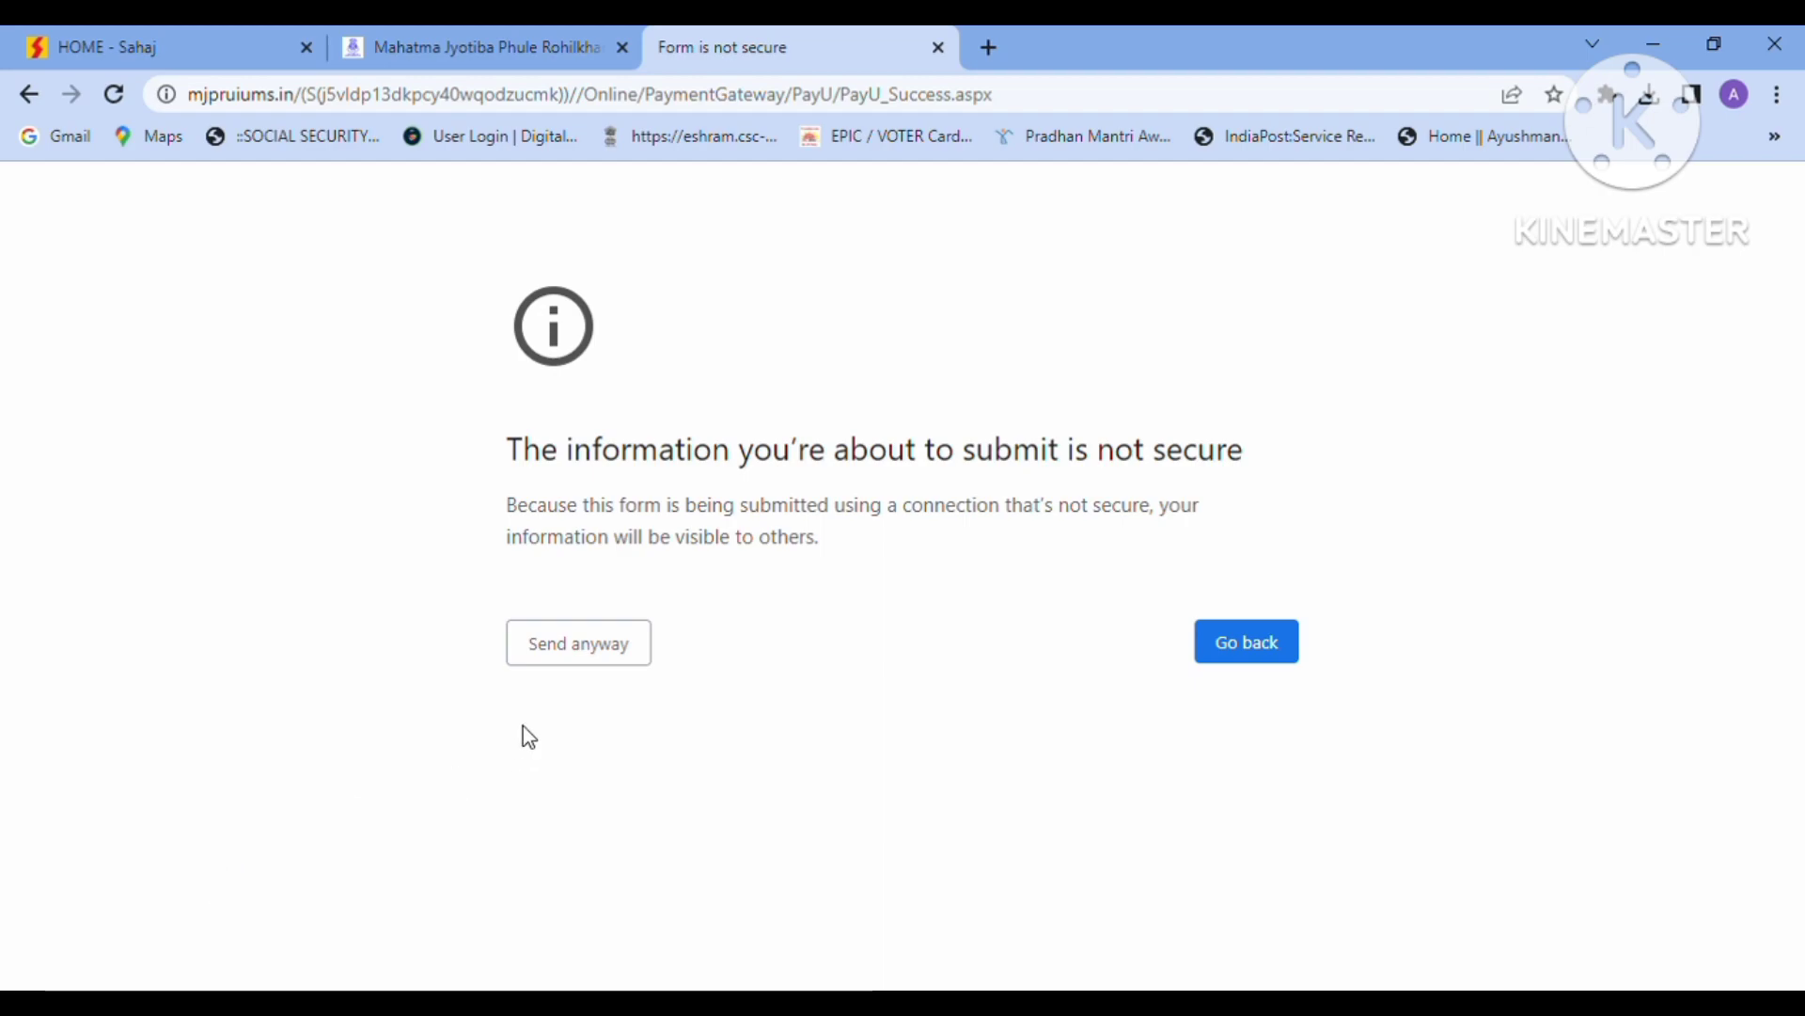
left_click(571, 666)
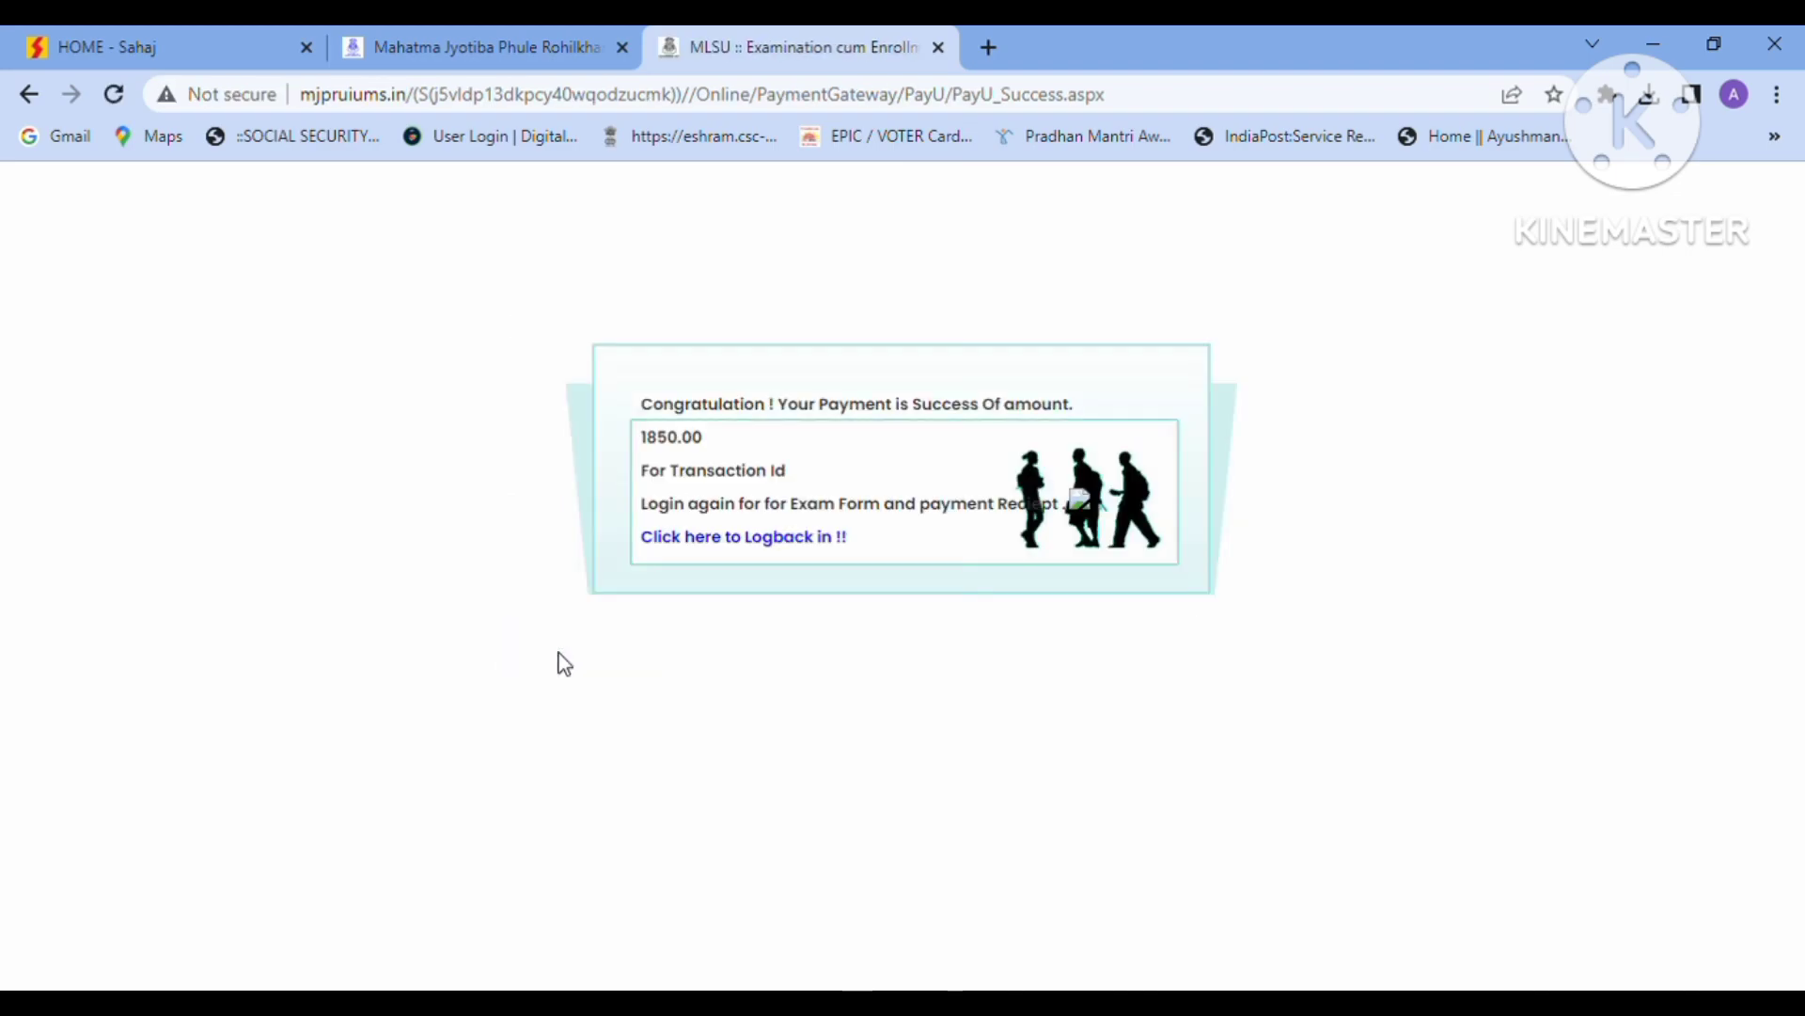
left_click(739, 545)
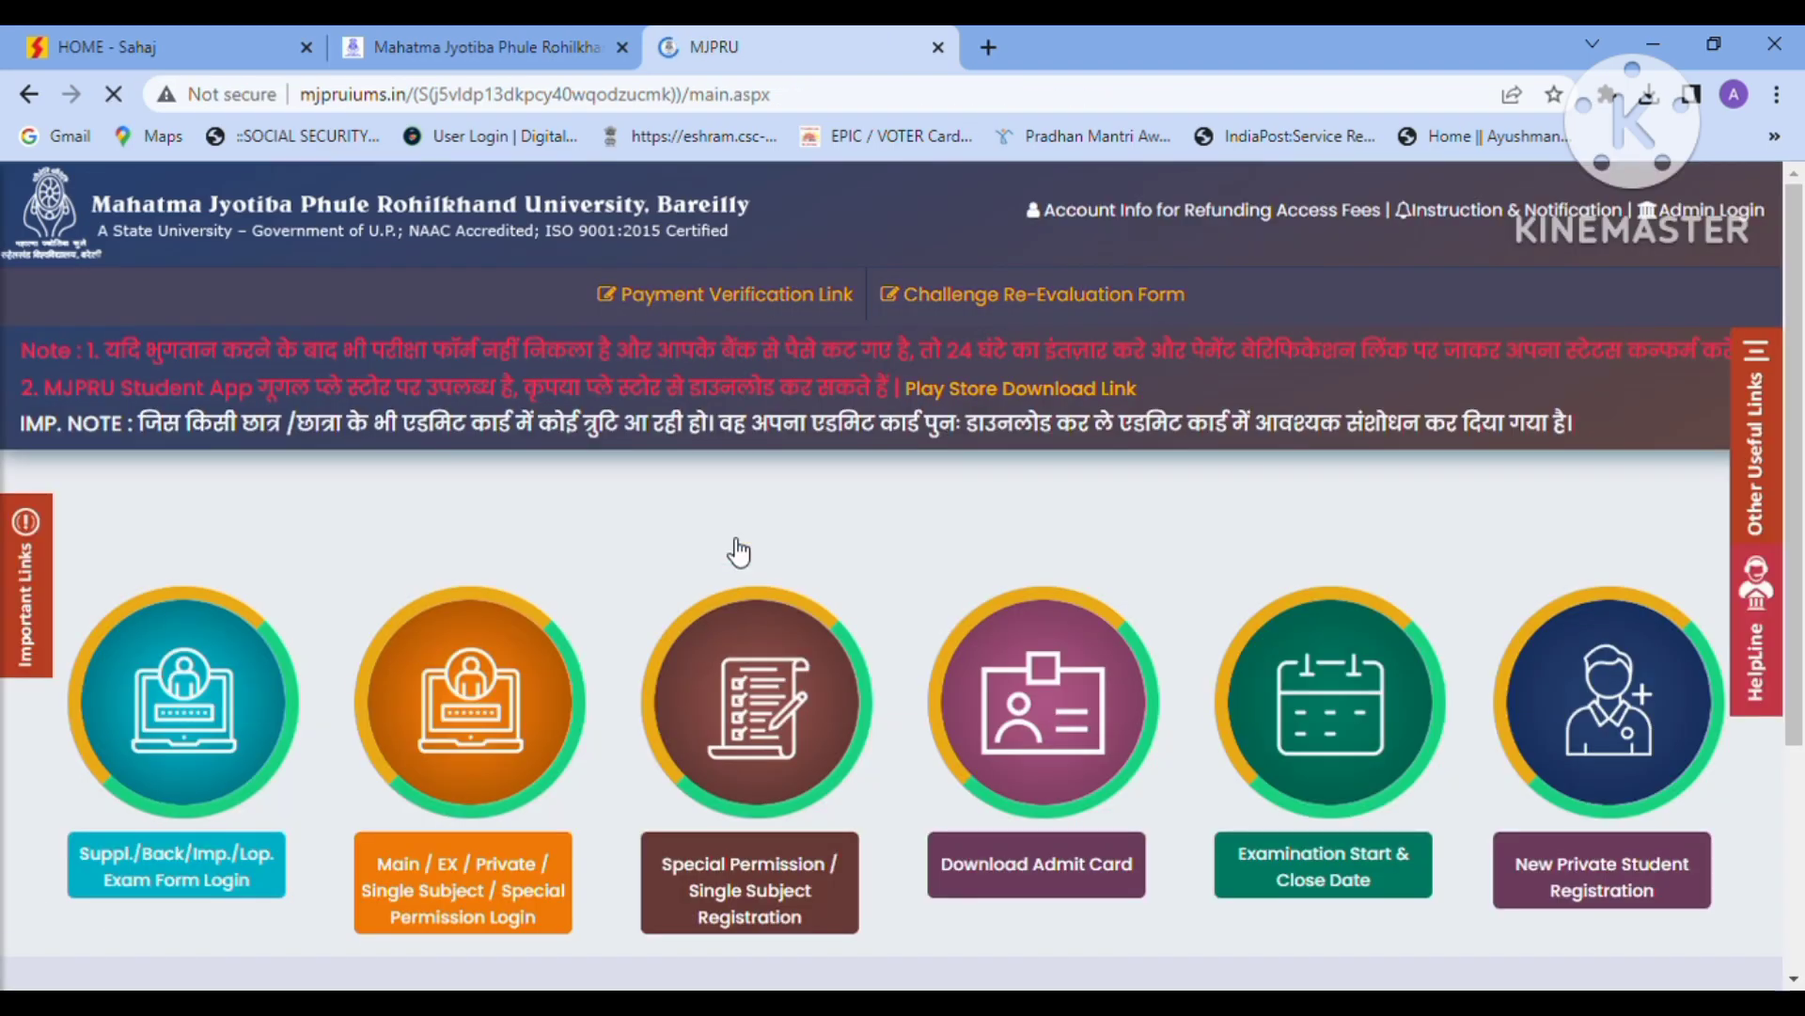